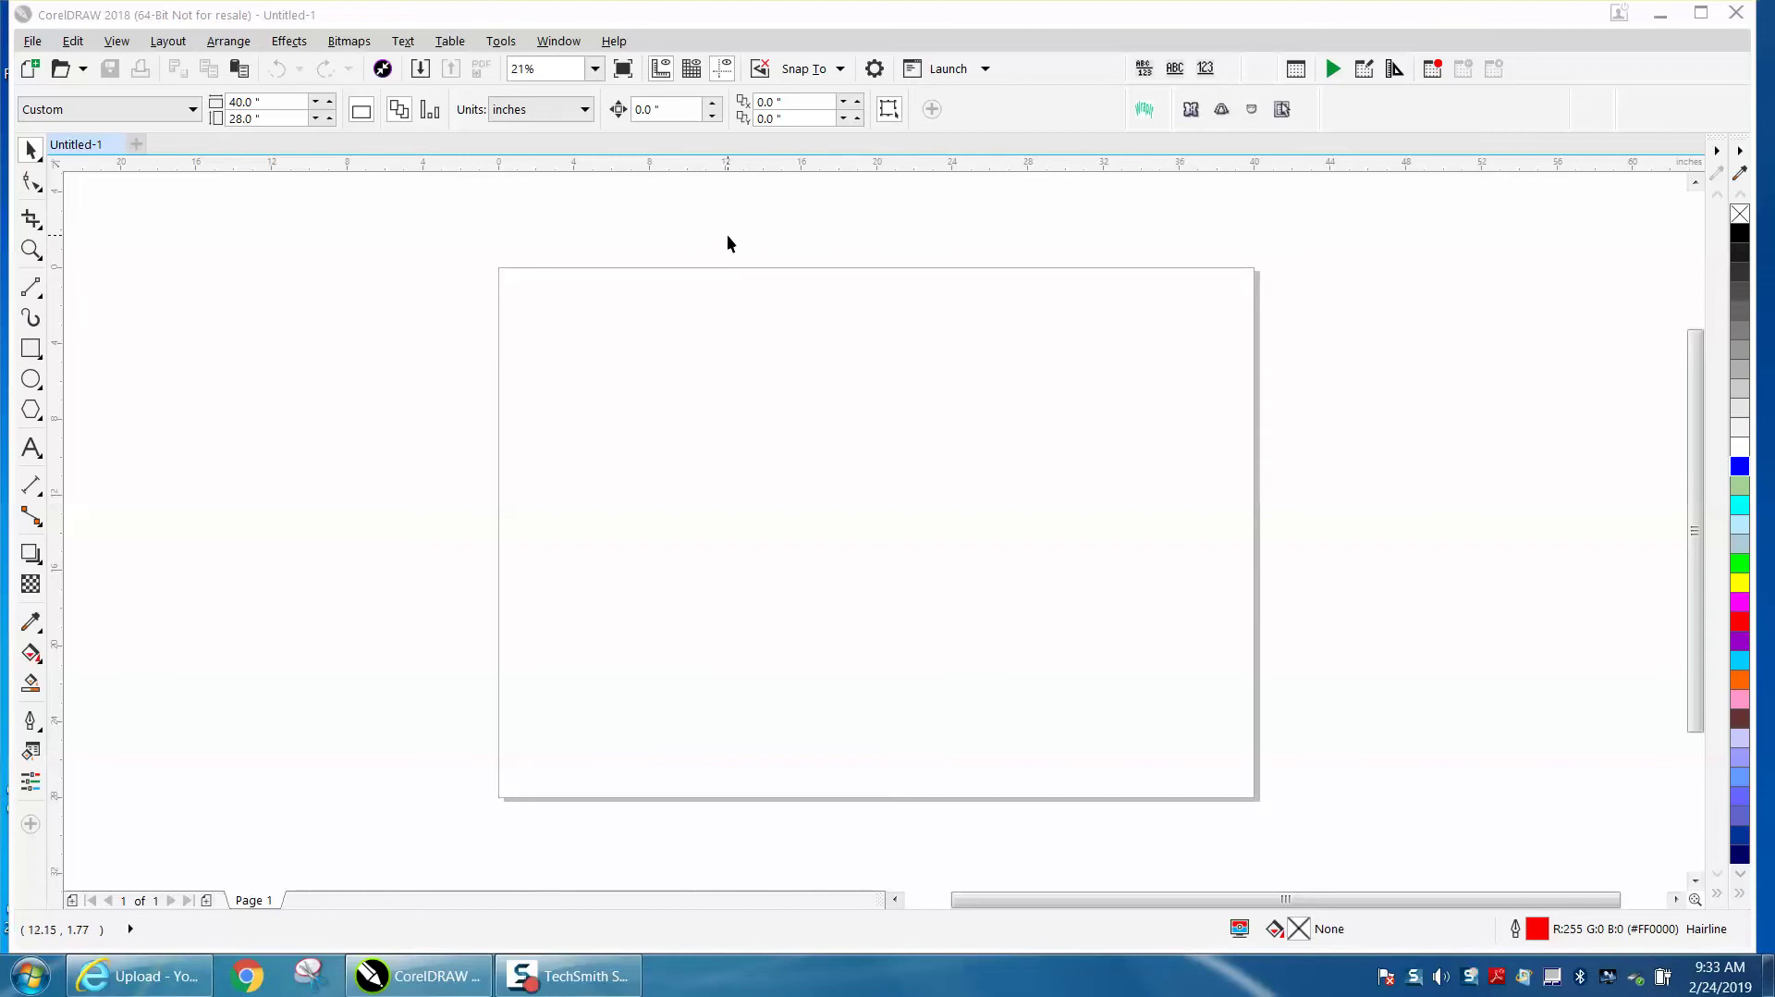
Step: Remove the Smart Fill tool from the toolbox
left_click(673, 263)
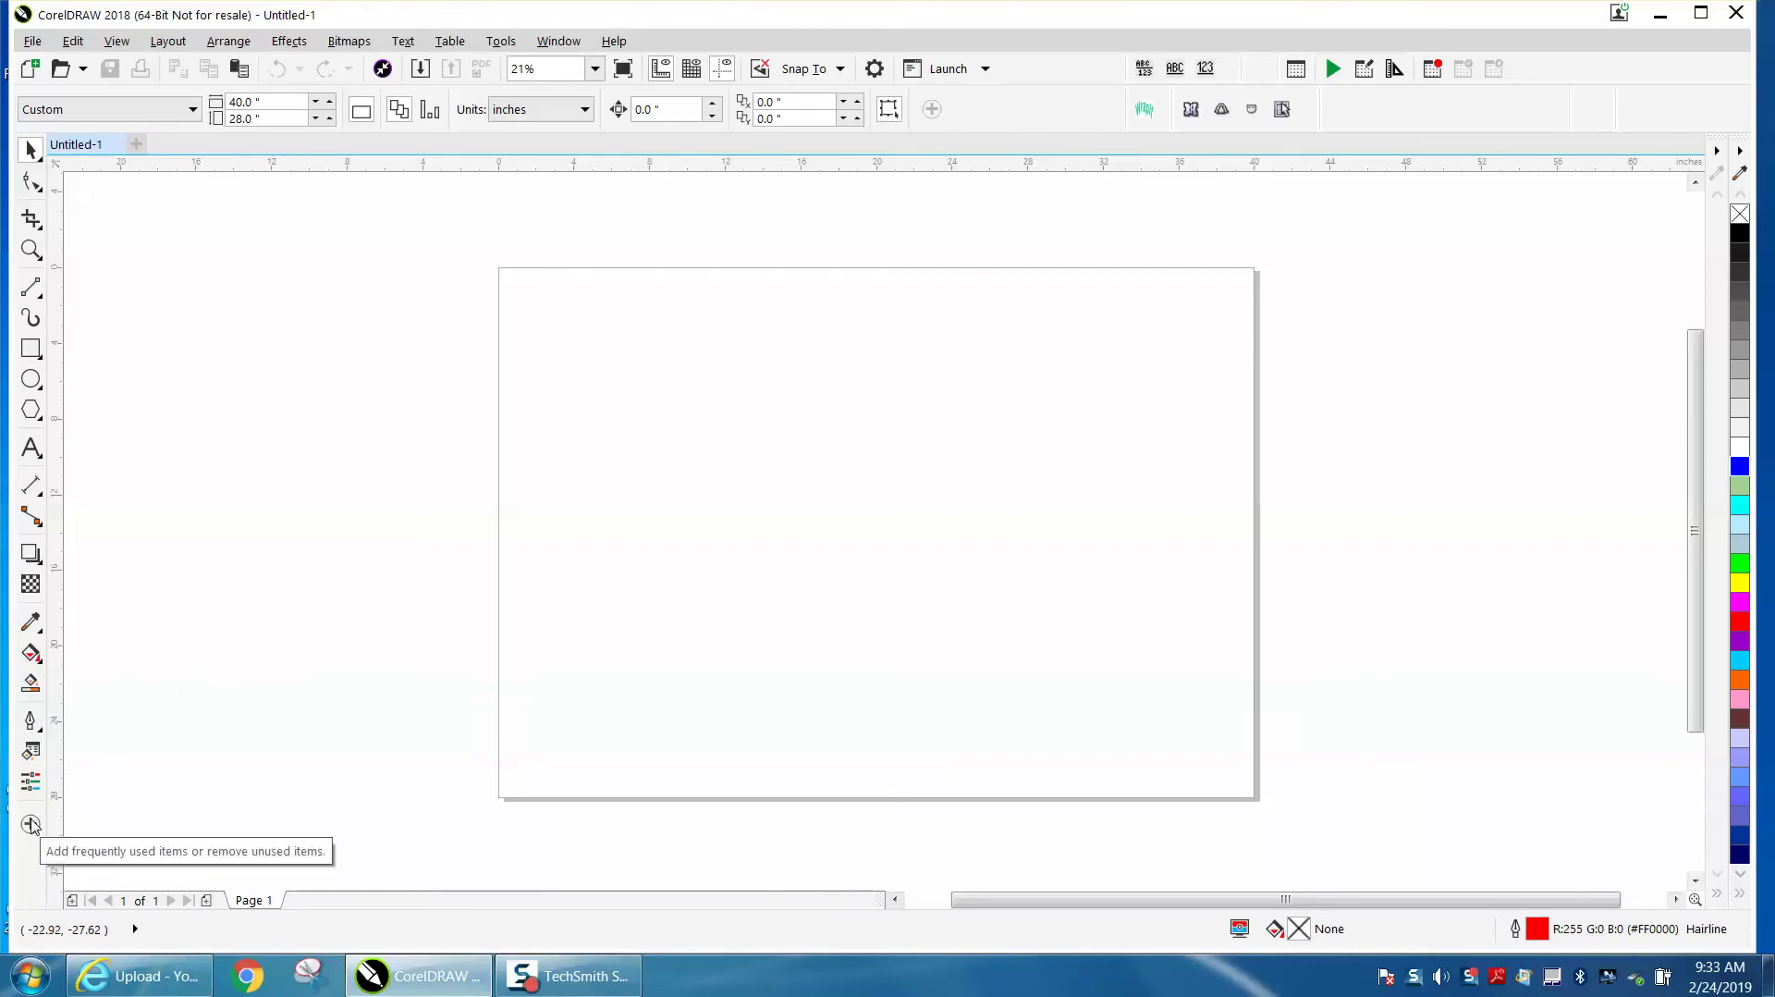
left_click(30, 825)
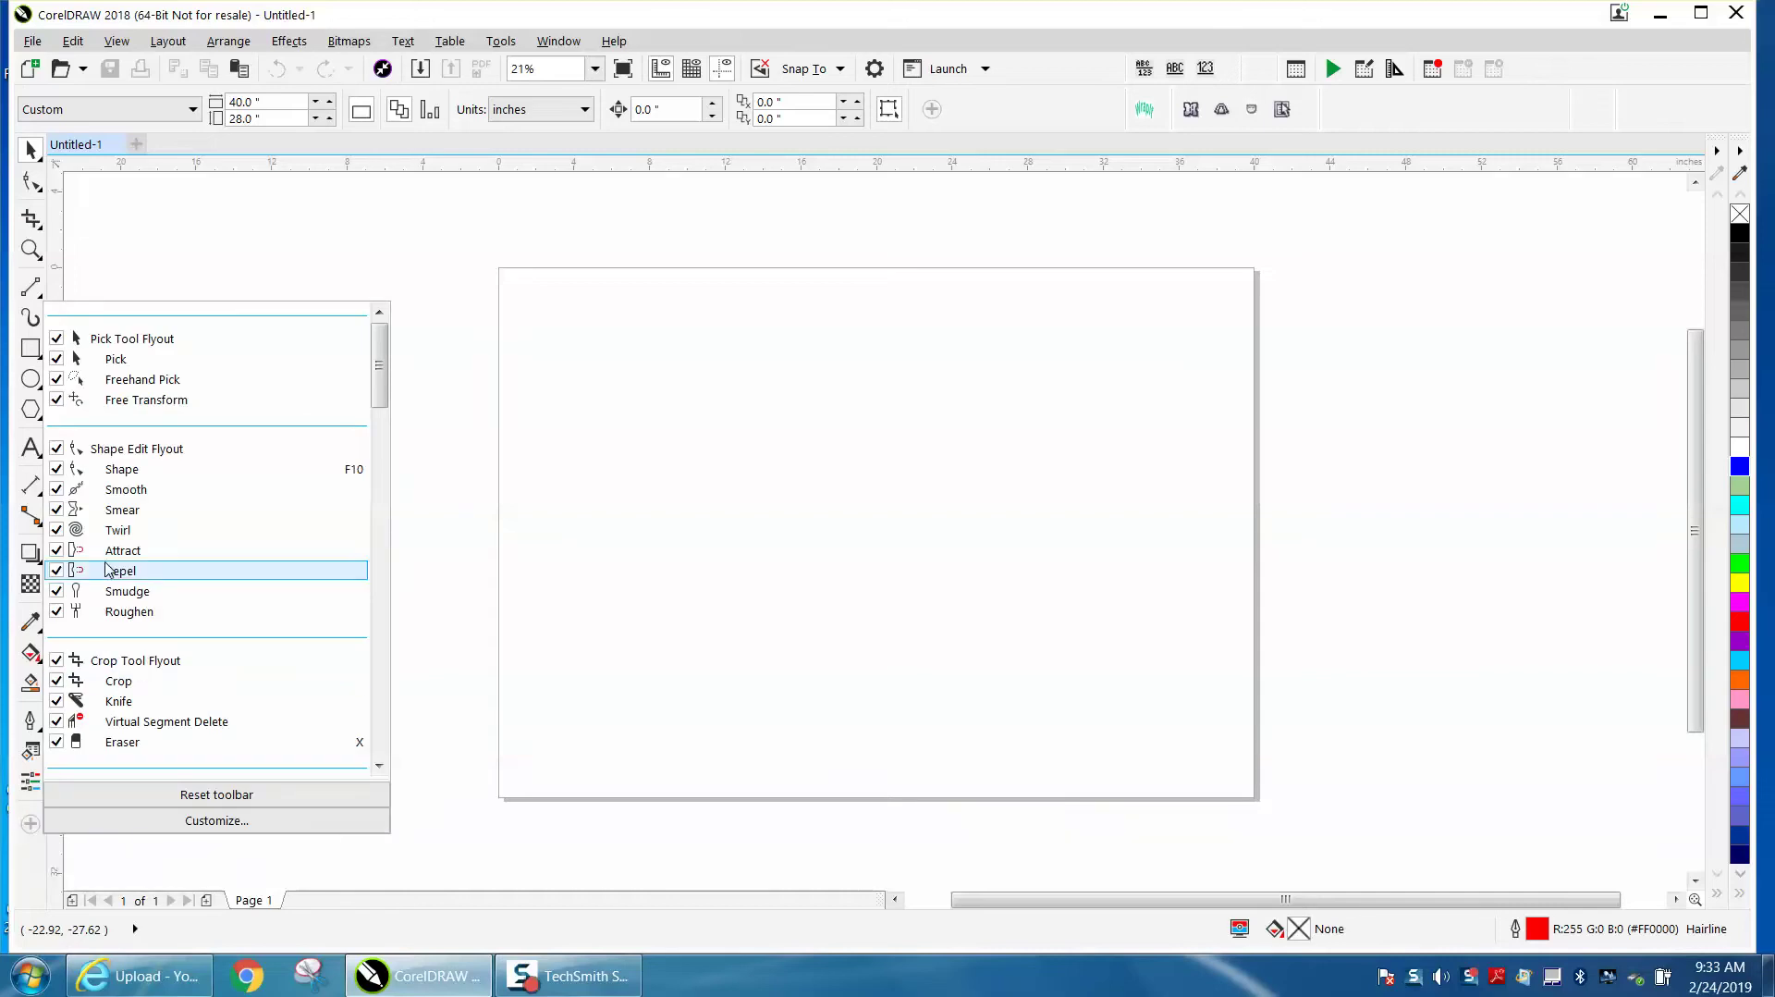
left_click_drag(380, 390, 384, 735)
left_click(57, 637)
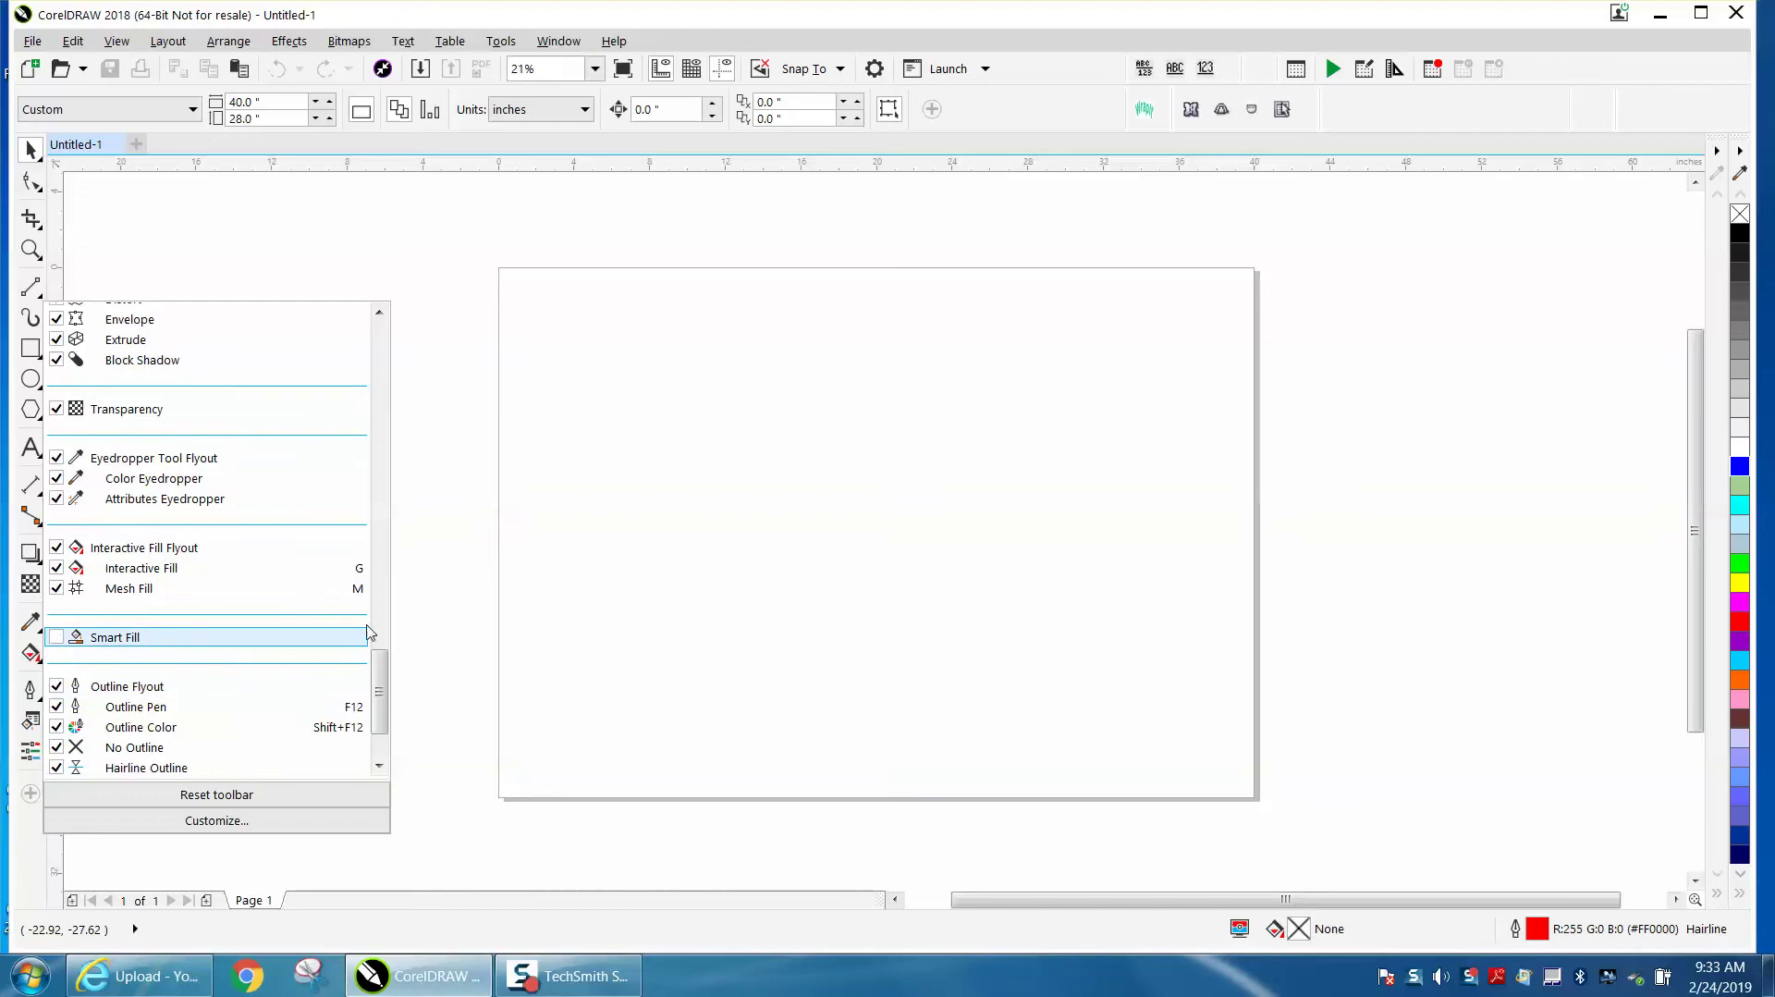
left_click(421, 619)
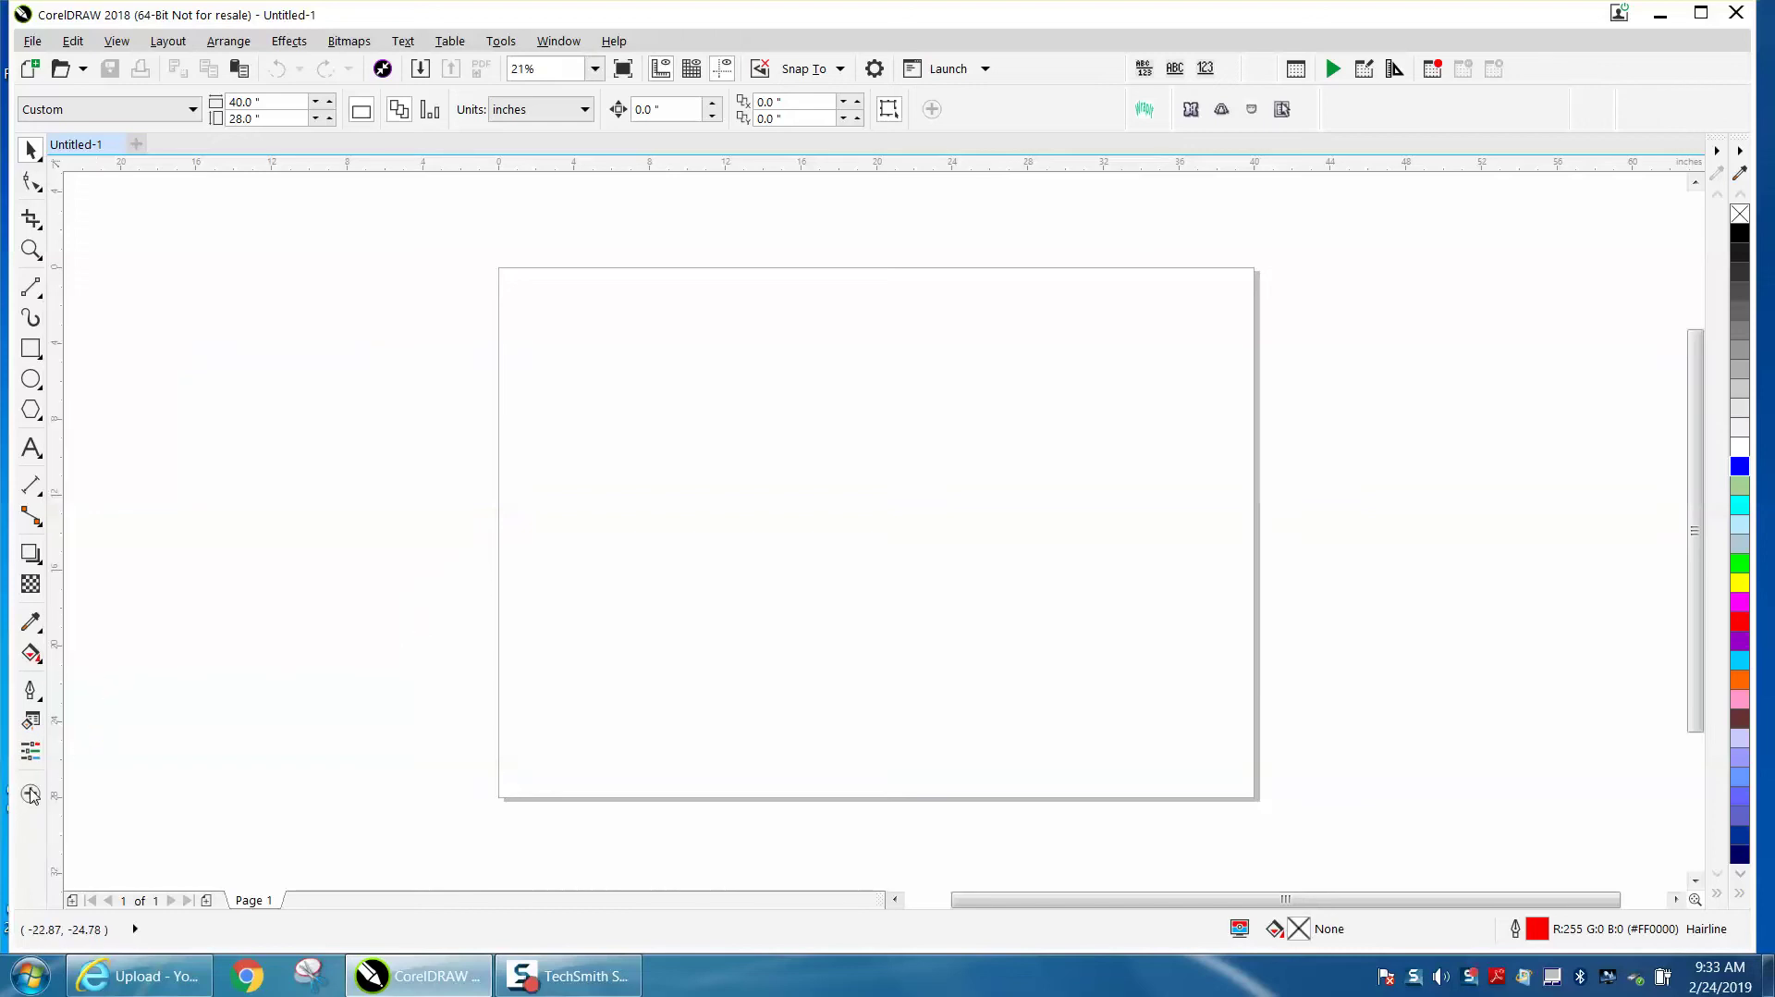
Step: Put the Smart Fill tool back into the toolbox
left_click(31, 795)
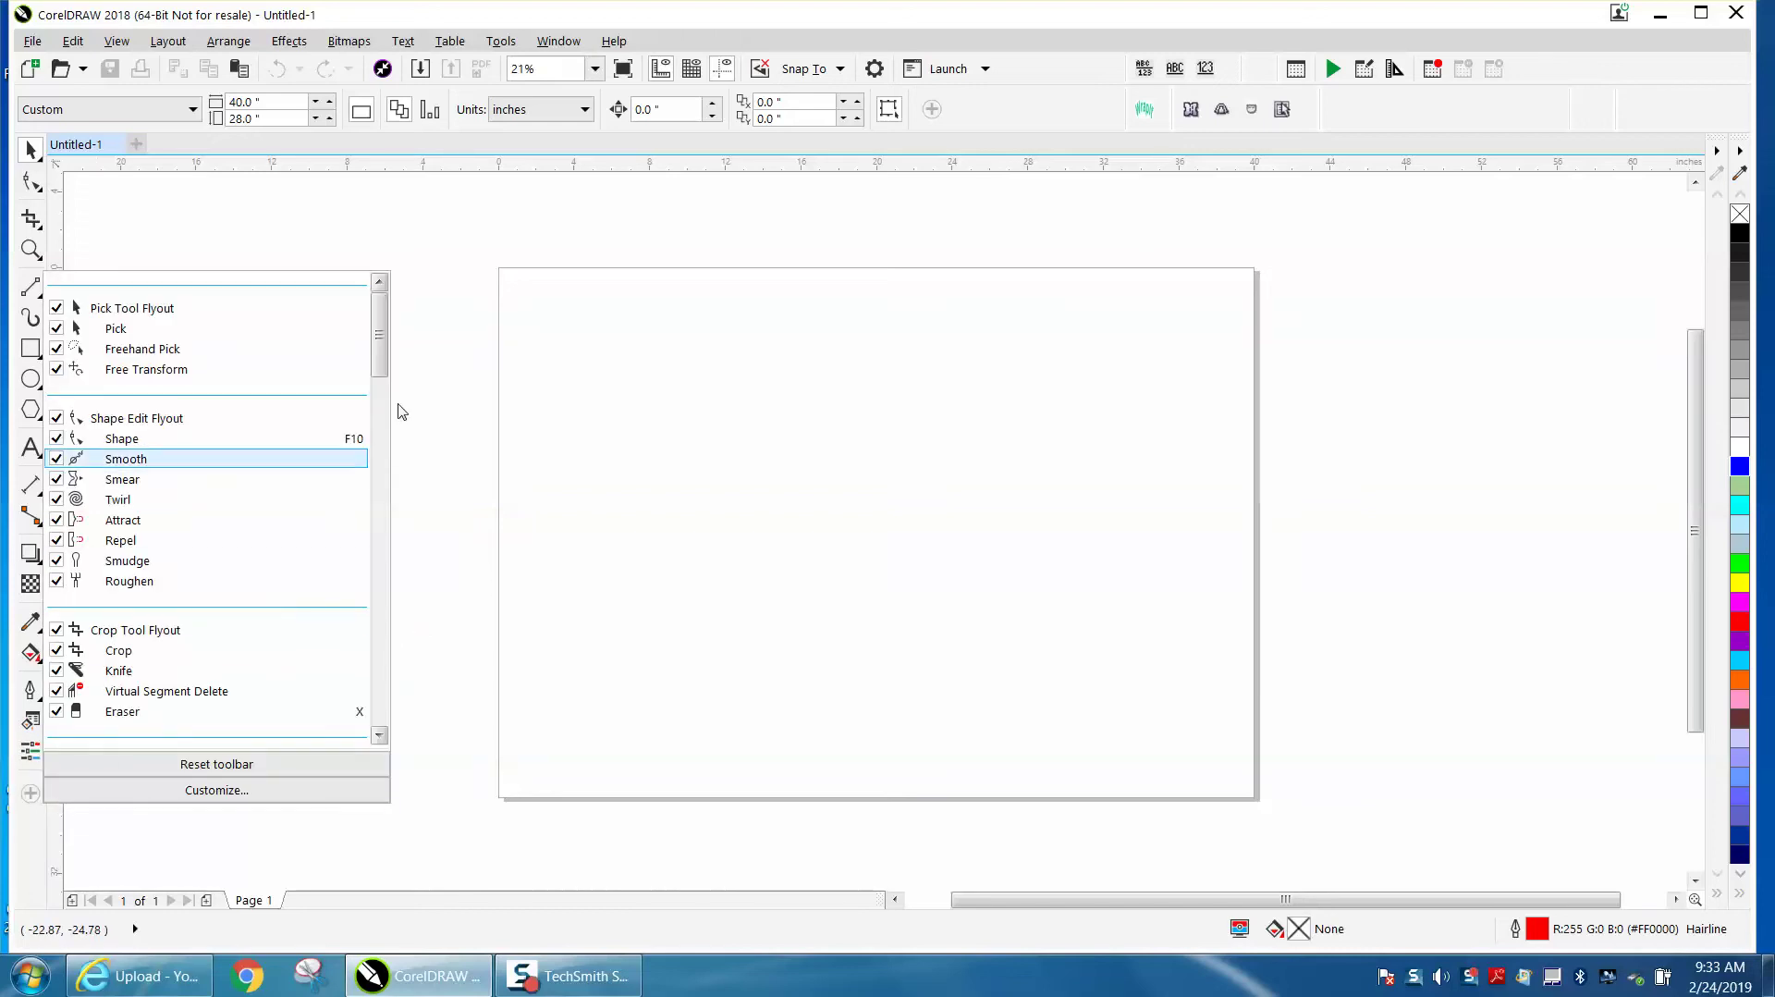
left_click_drag(379, 367, 360, 689)
left_click(56, 637)
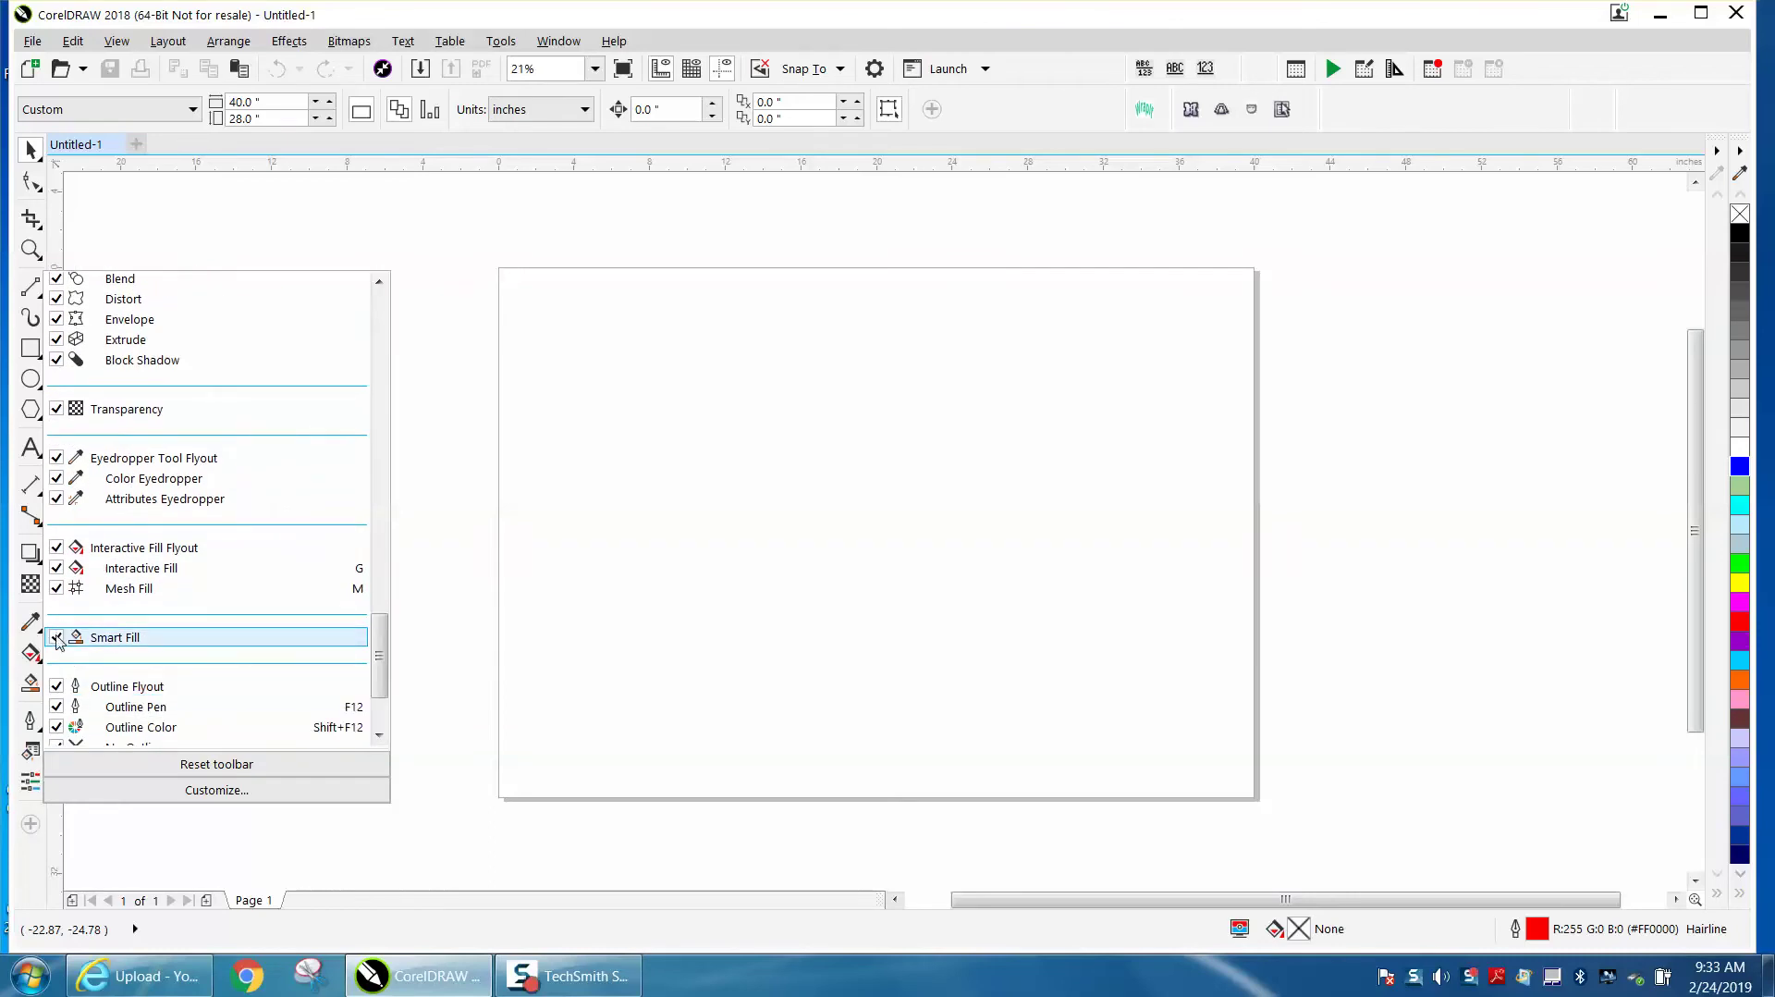
left_click(418, 589)
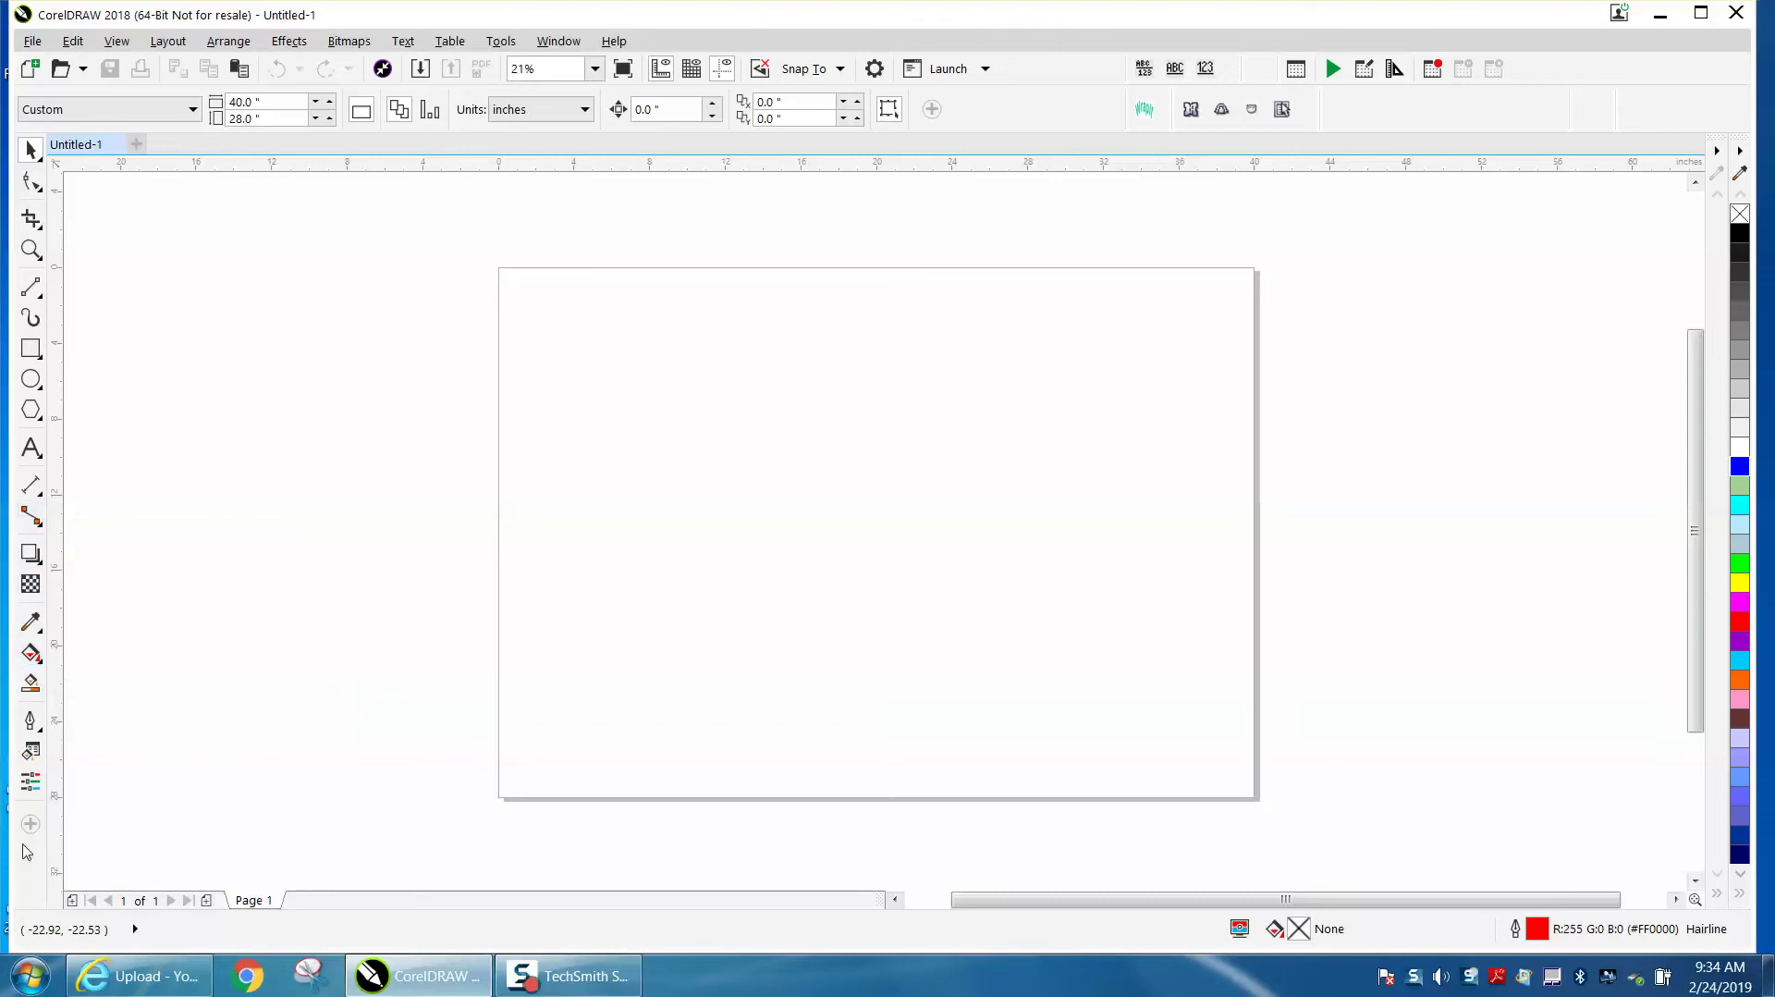
Step: Make all toolbar buttons medium sized and show the overflow tools
right_click(28, 852)
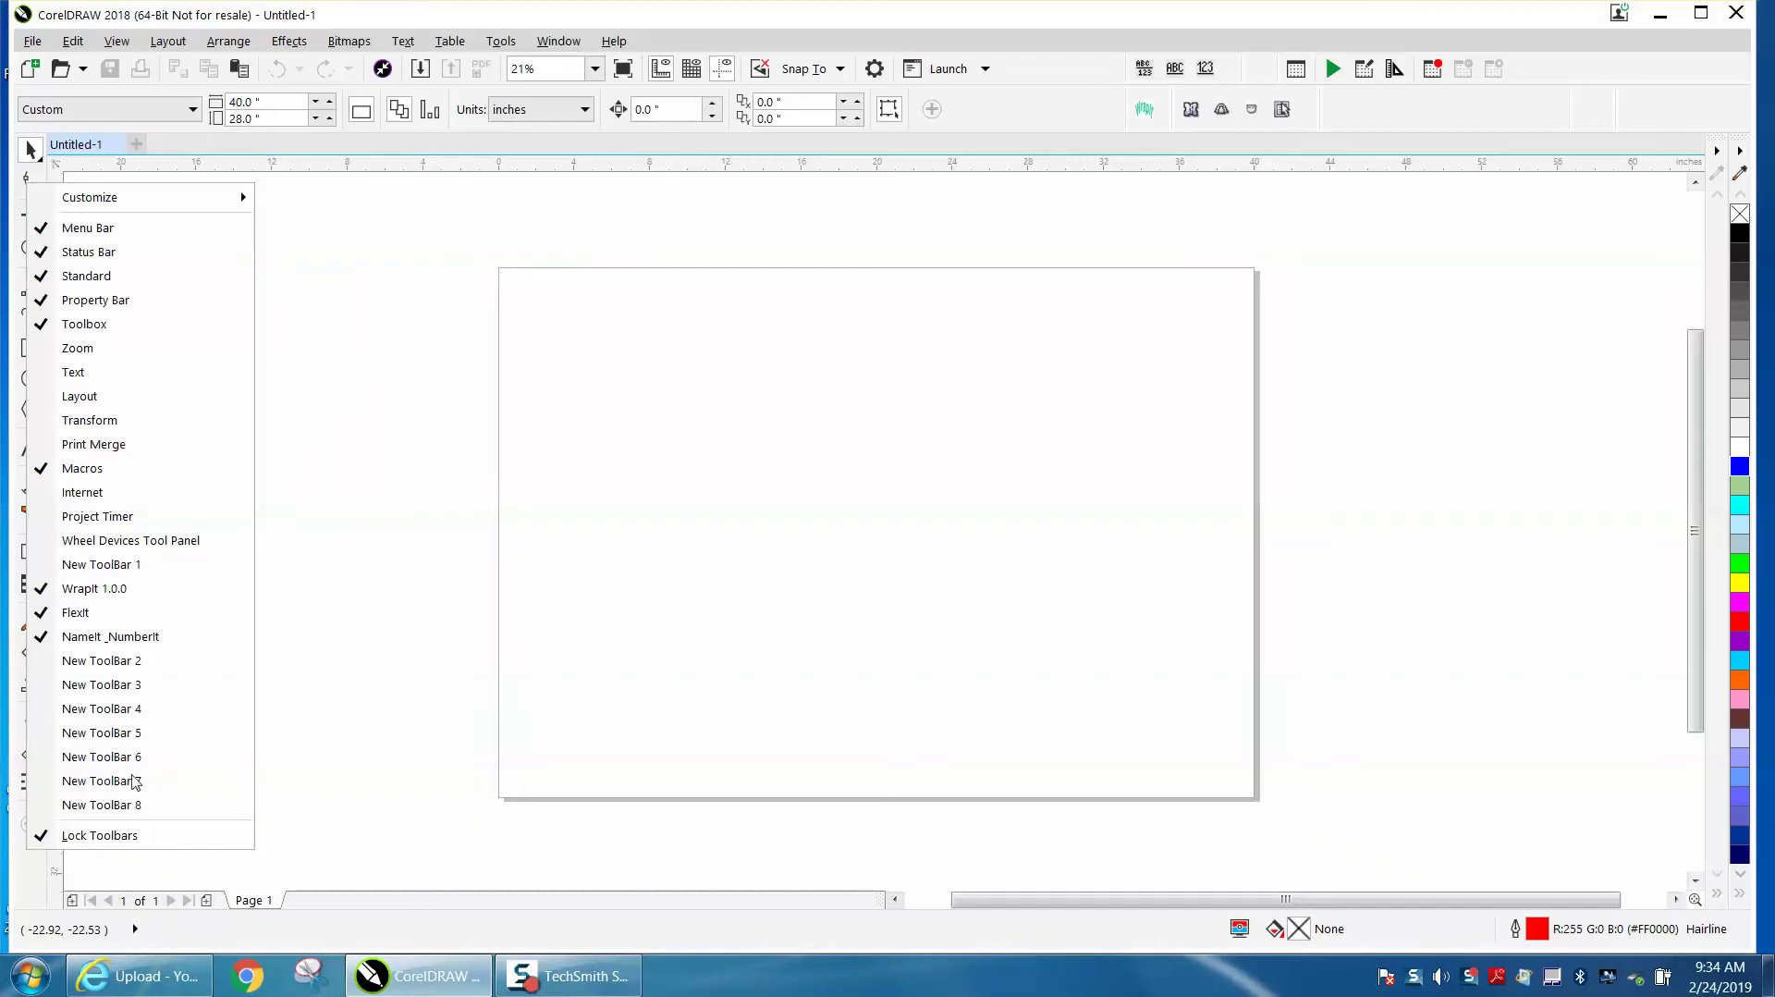
mouse_move(200, 205)
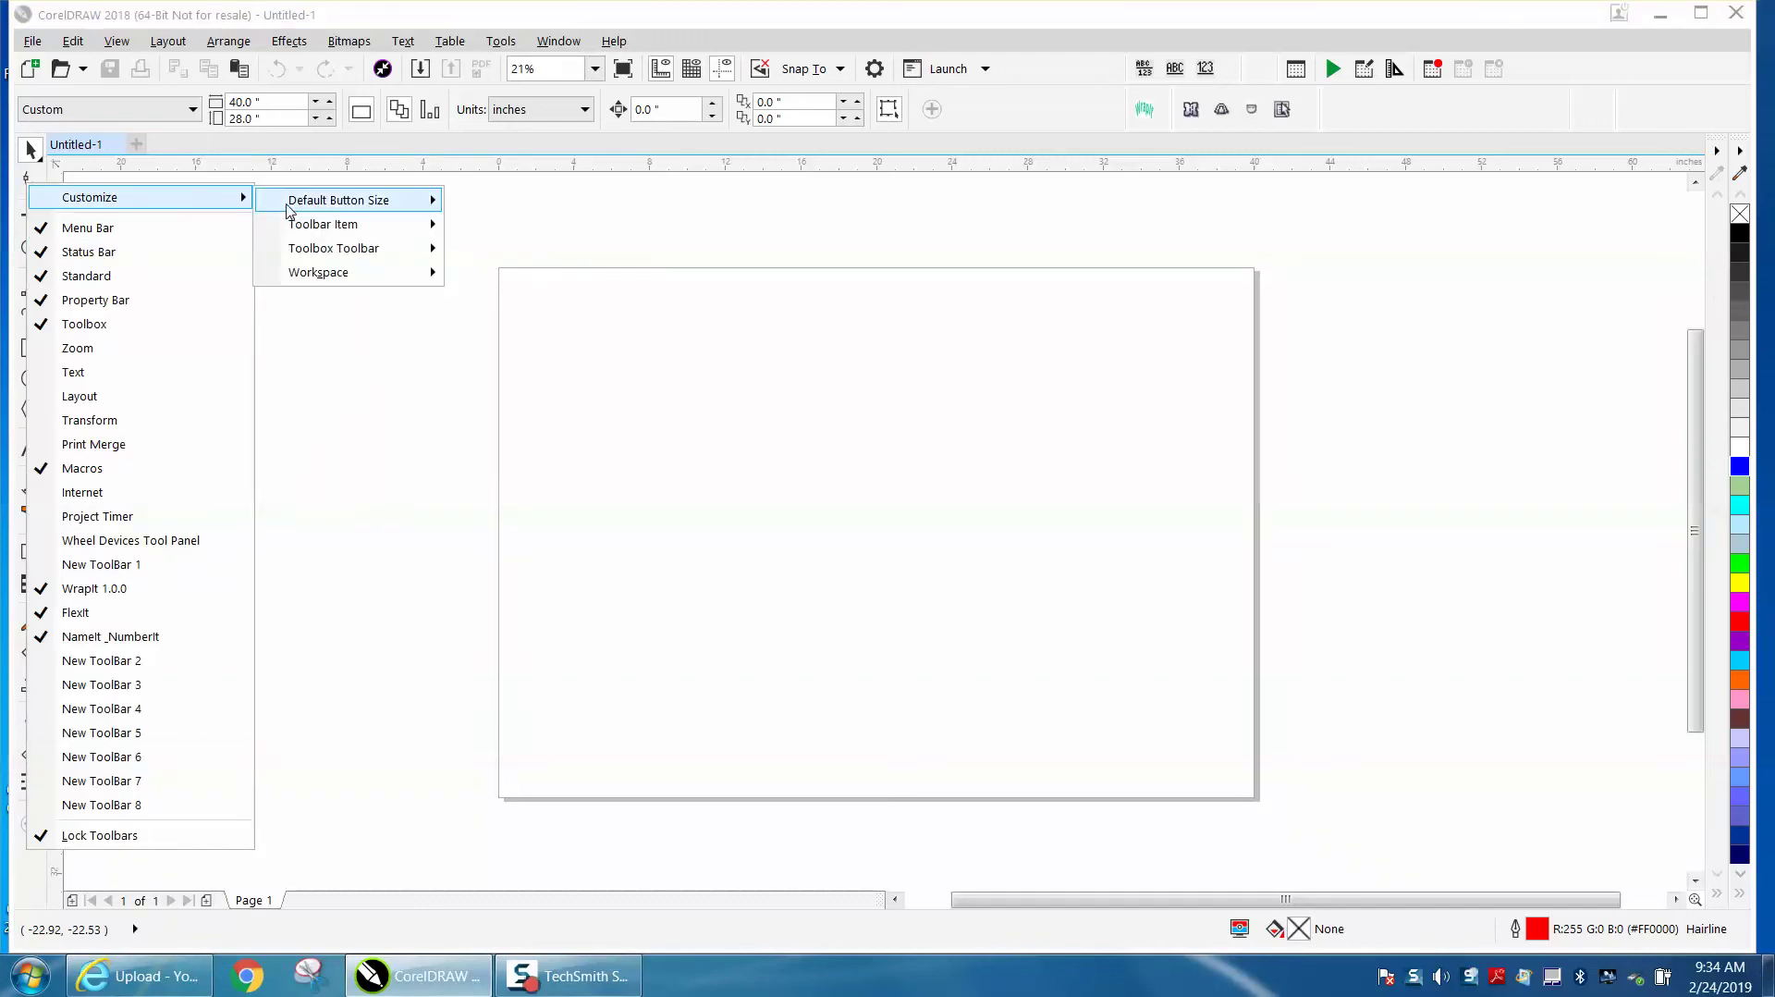
mouse_move(319, 204)
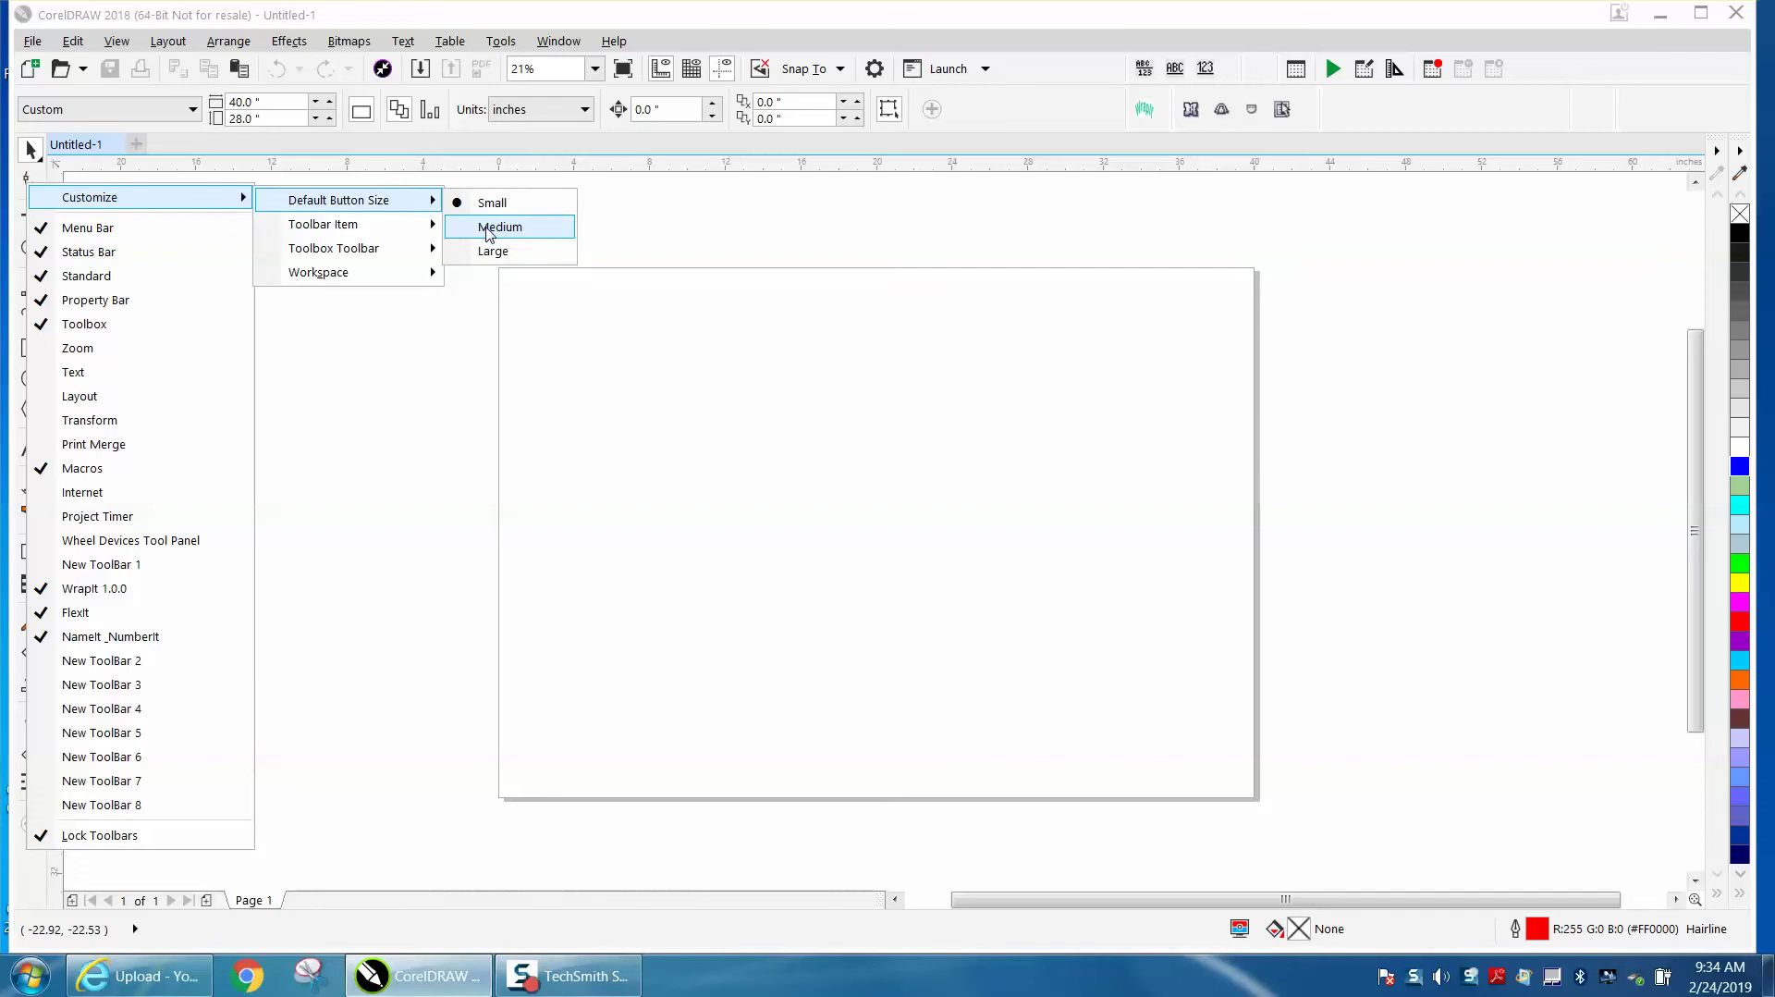
left_click(499, 226)
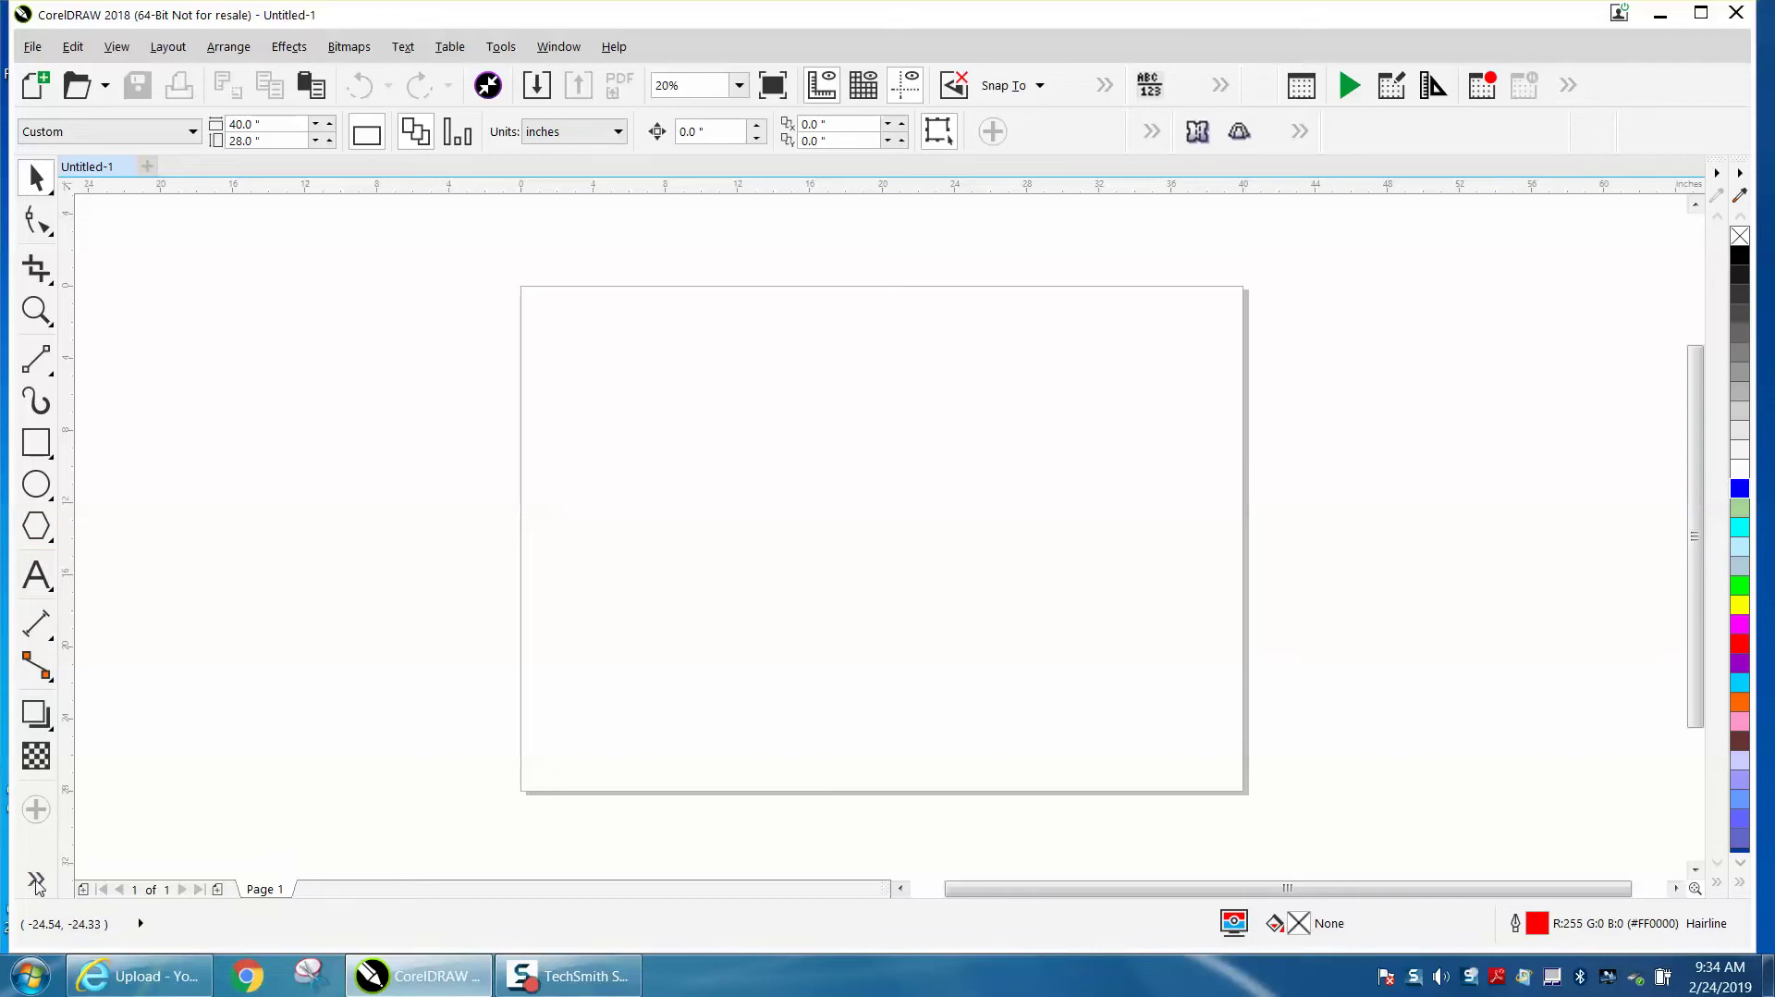
left_click(36, 879)
Step: Return all toolbar buttons to small size
right_click(34, 844)
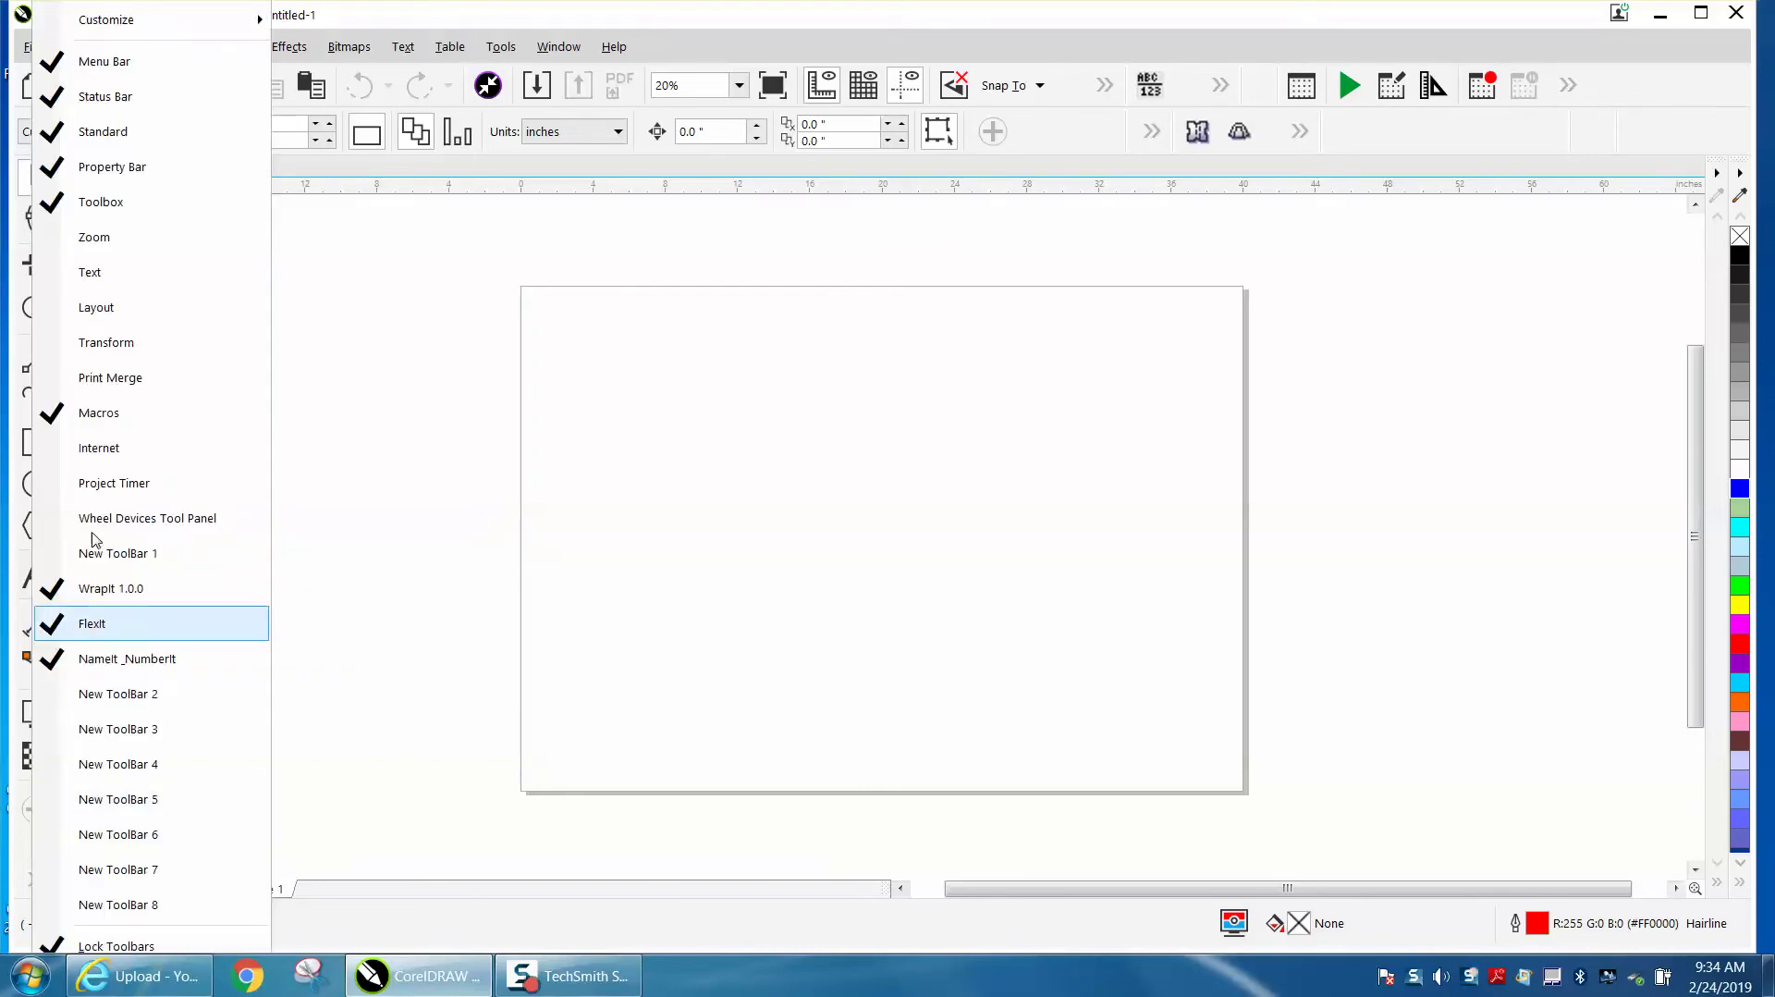
mouse_move(159, 35)
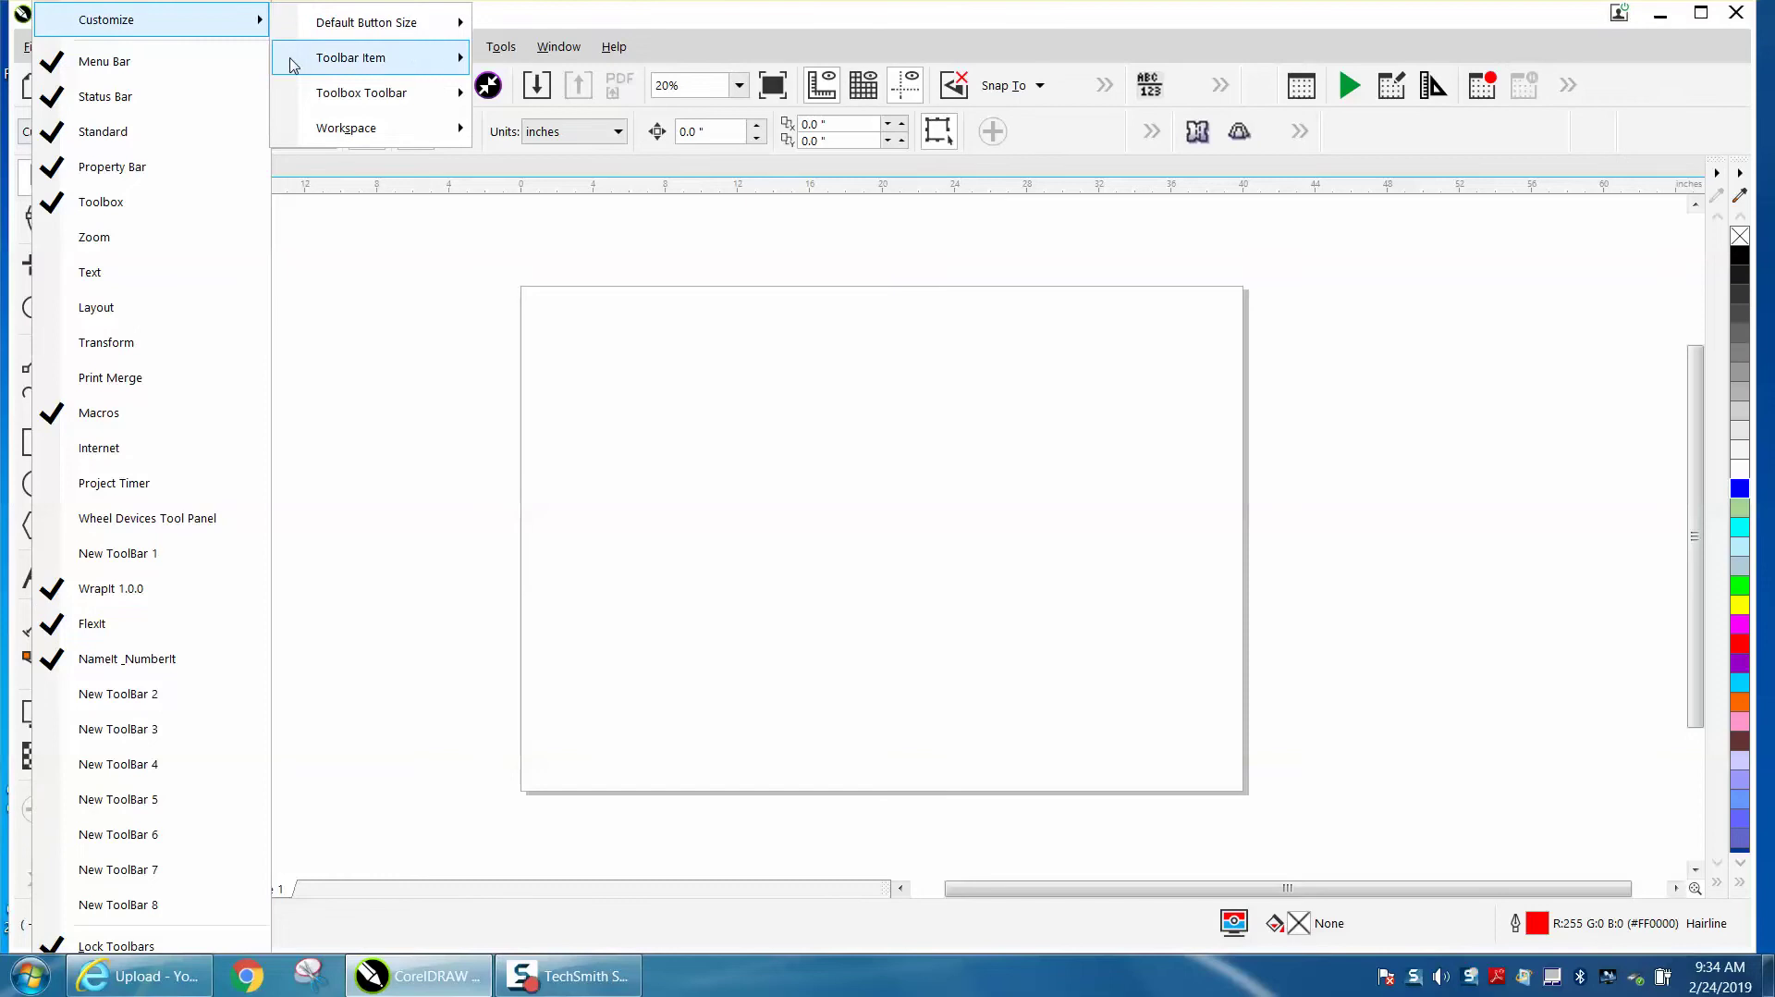
mouse_move(354, 27)
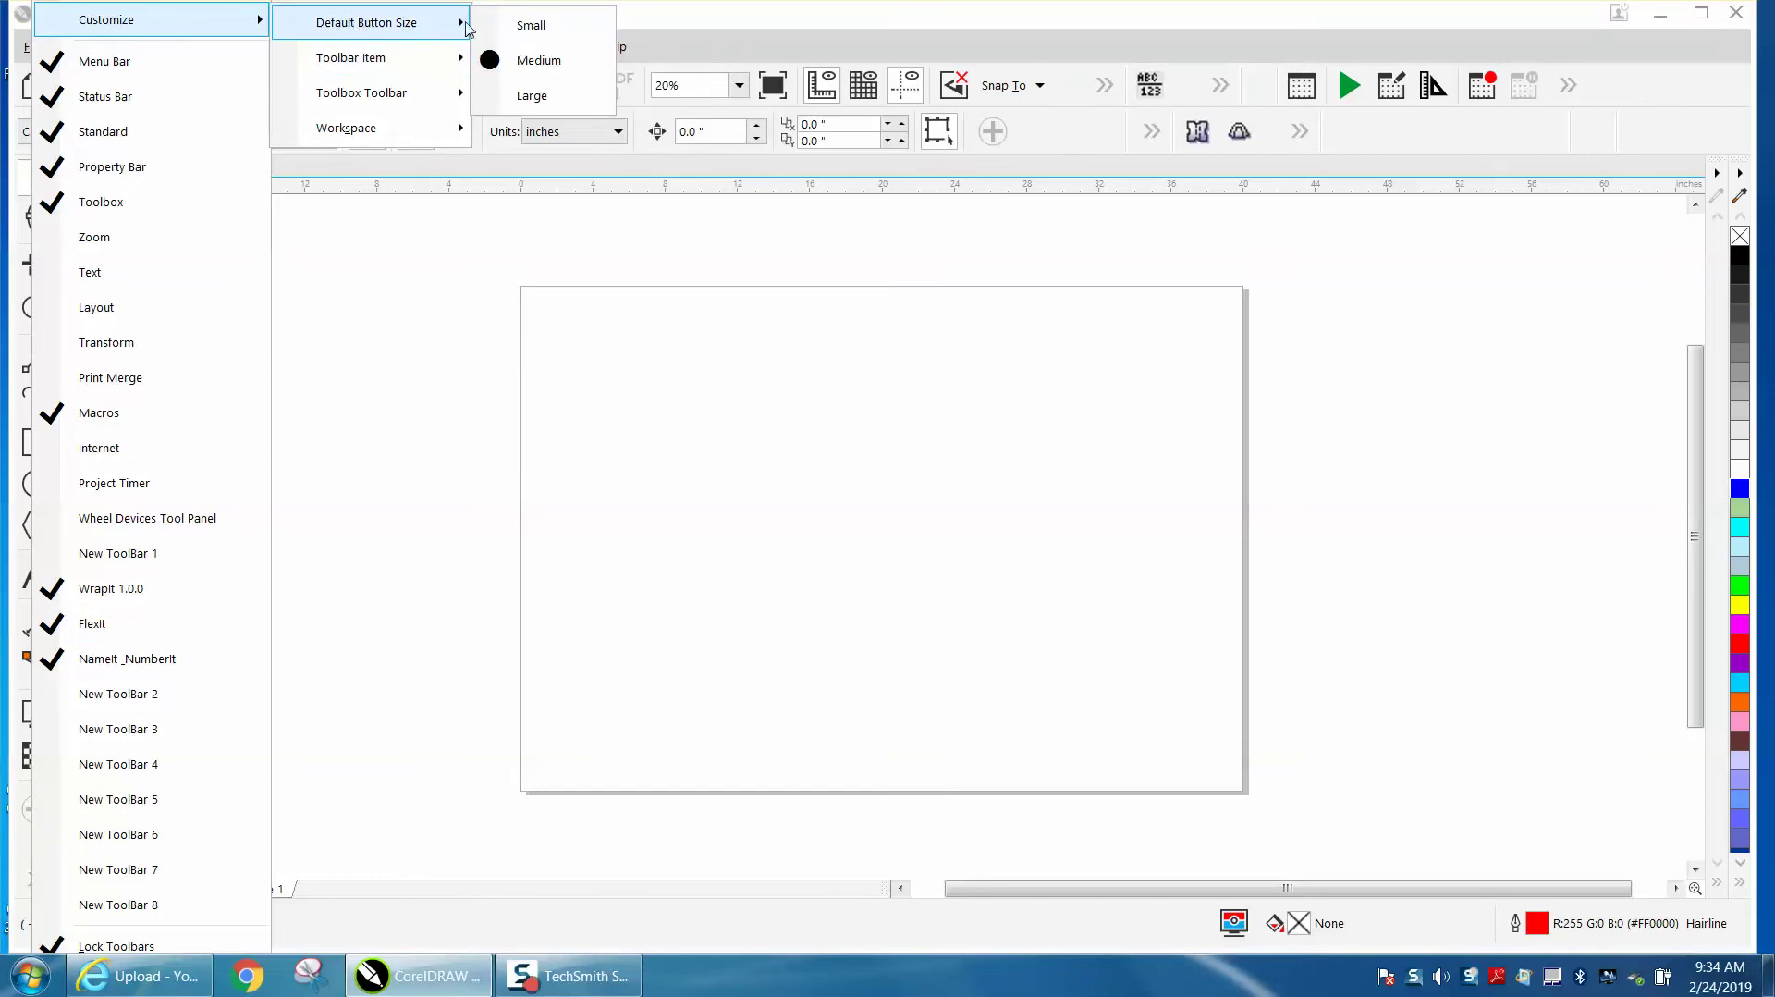
left_click(531, 25)
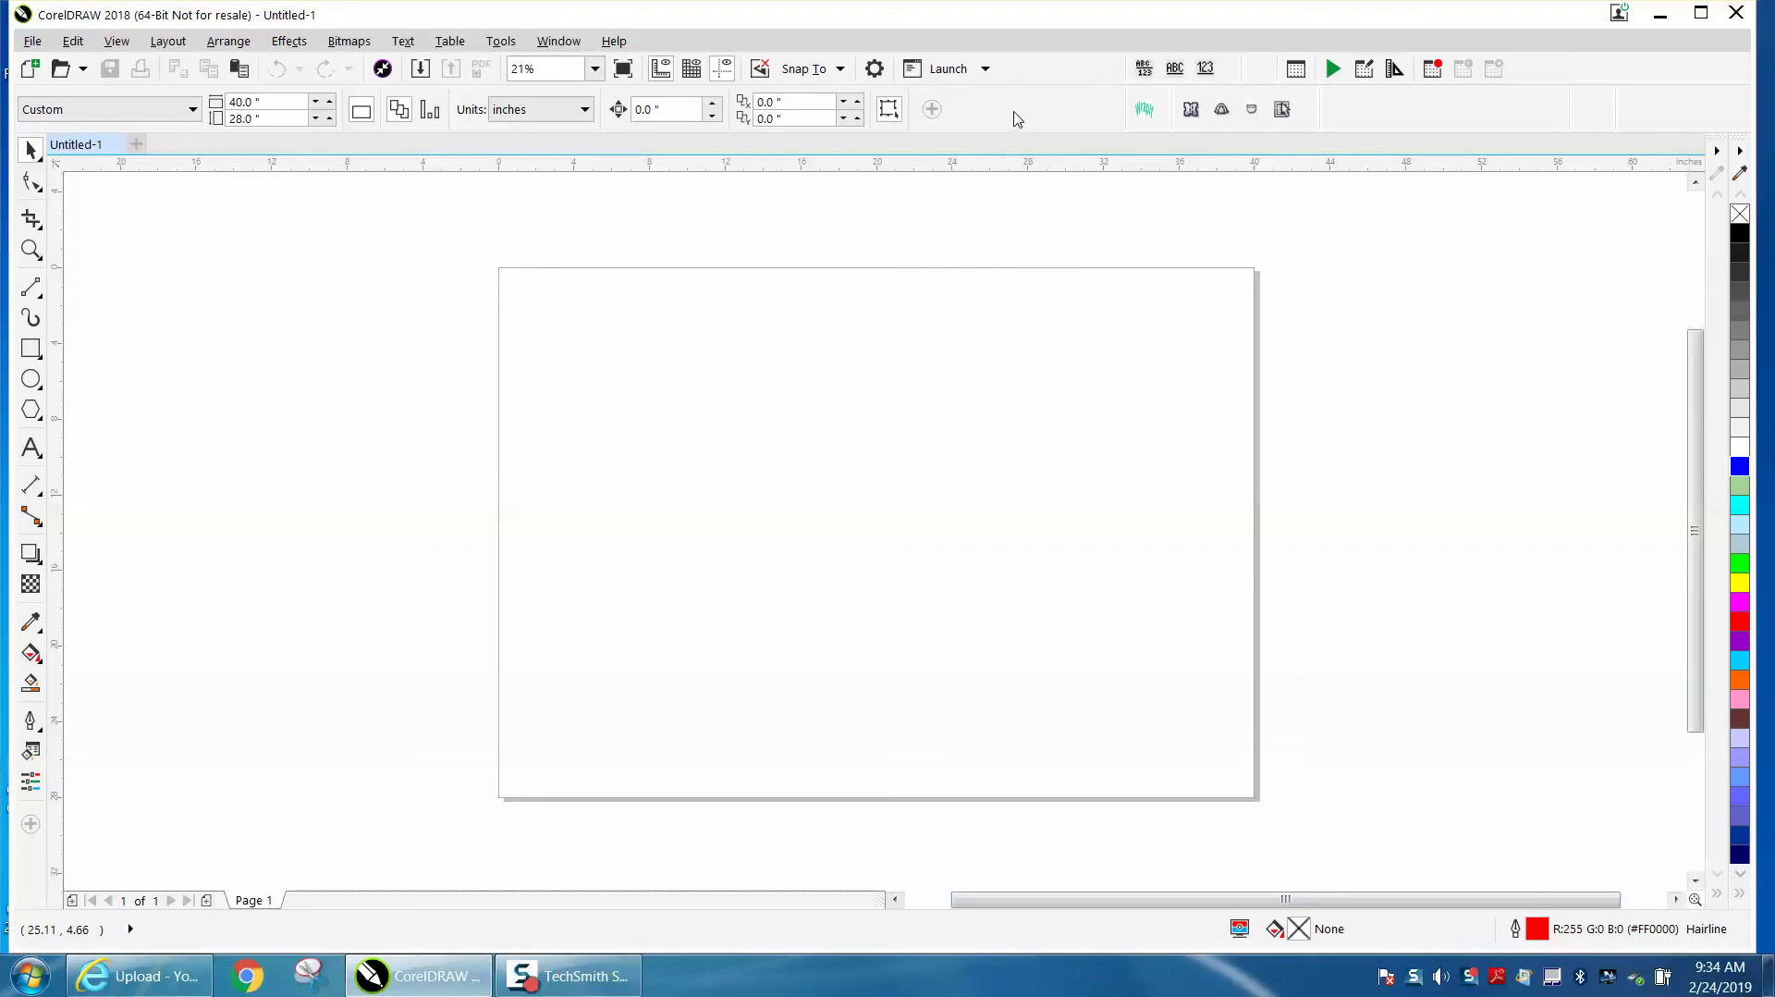
Step: Export all workspace elements to doug2.cdws, replacing the existing file
right_click(1014, 117)
mouse_move(1054, 139)
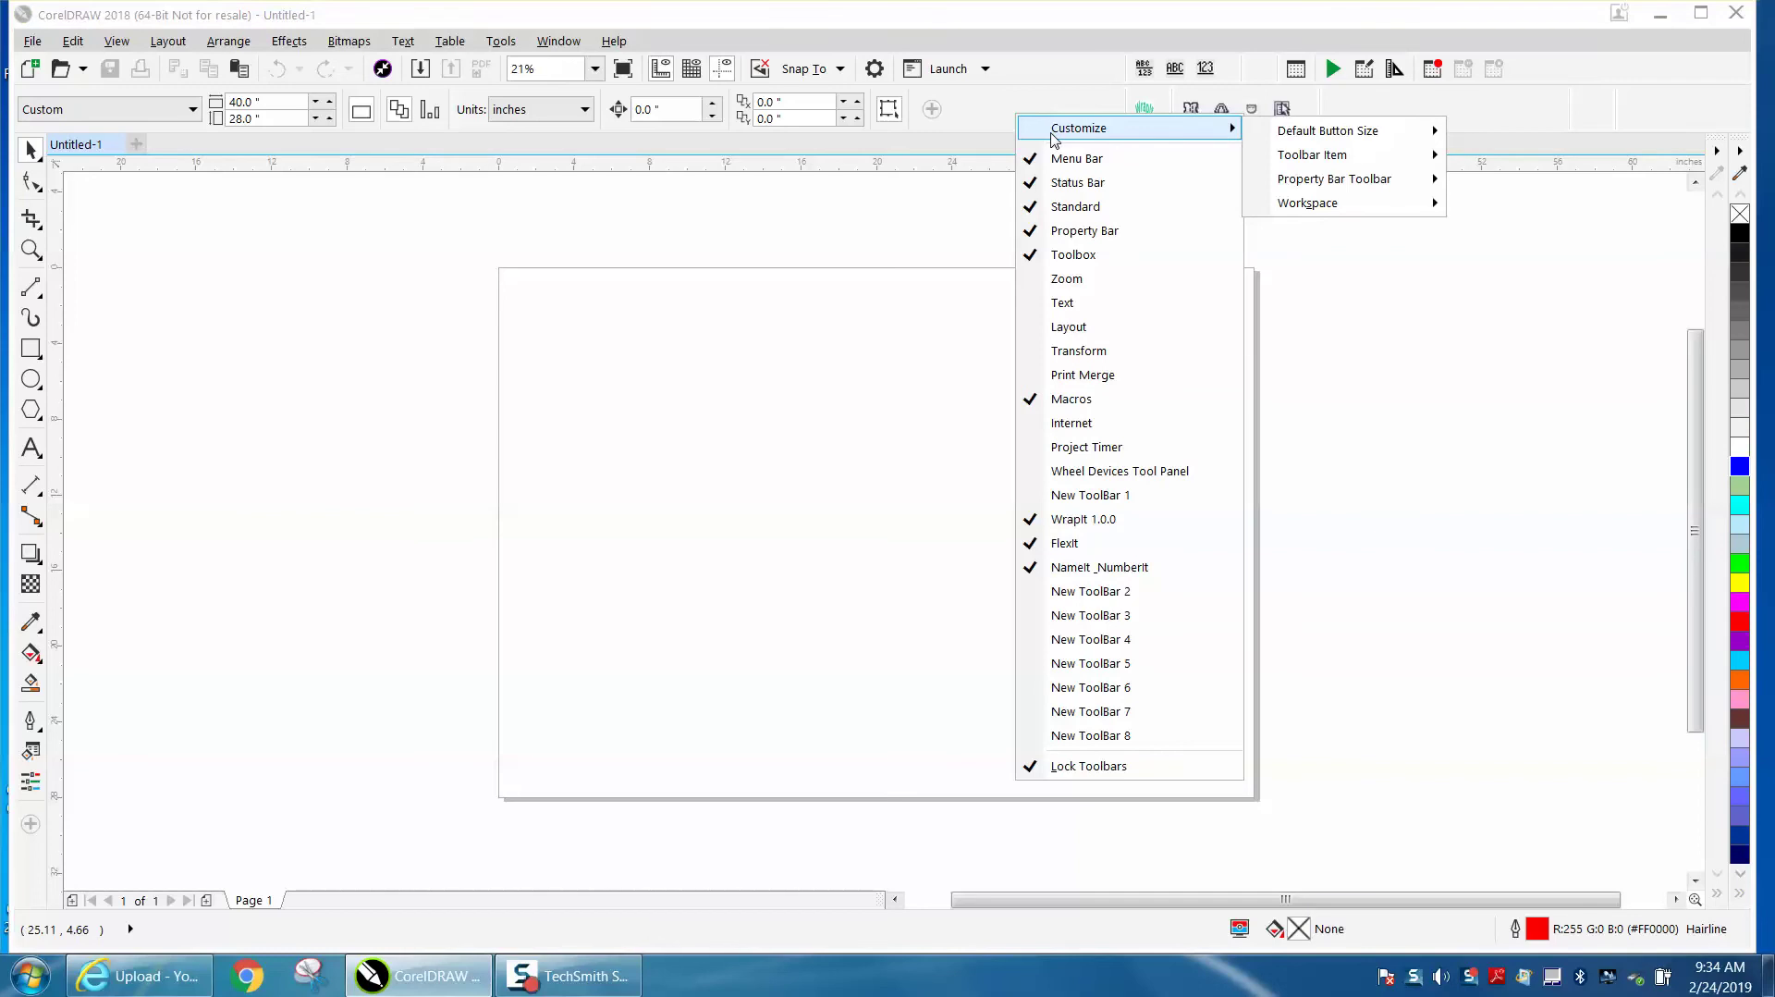
mouse_move(1420, 204)
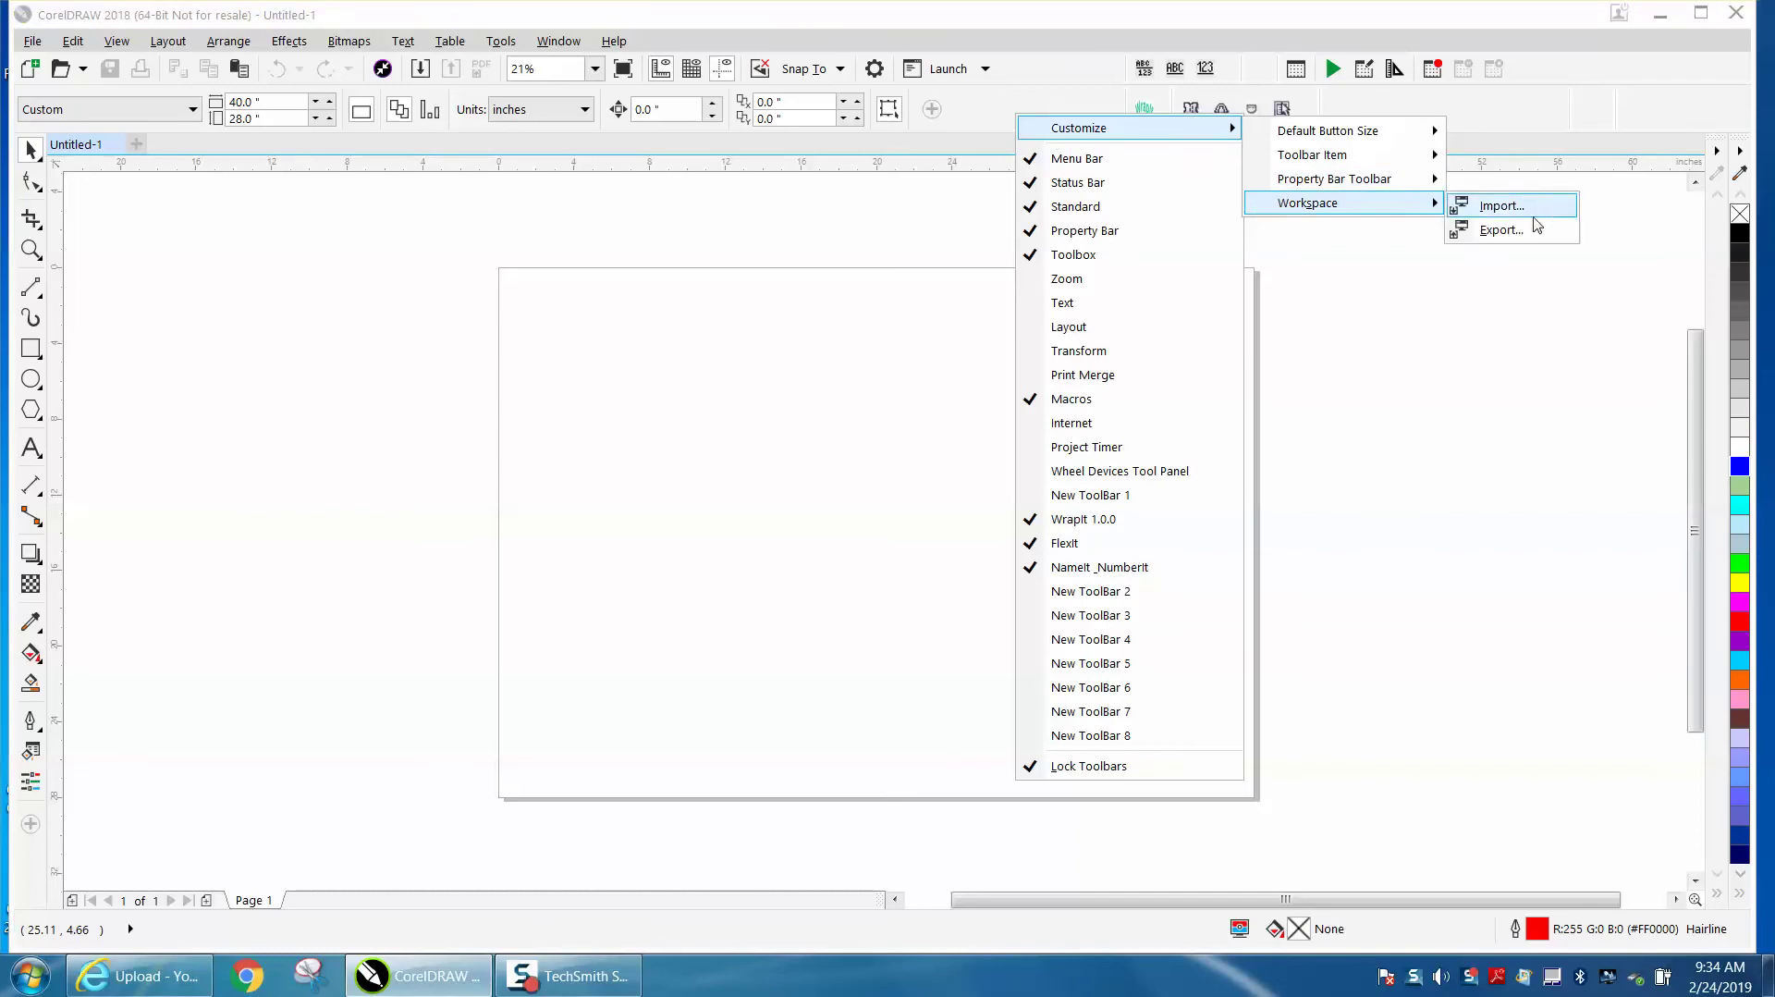
left_click(1502, 230)
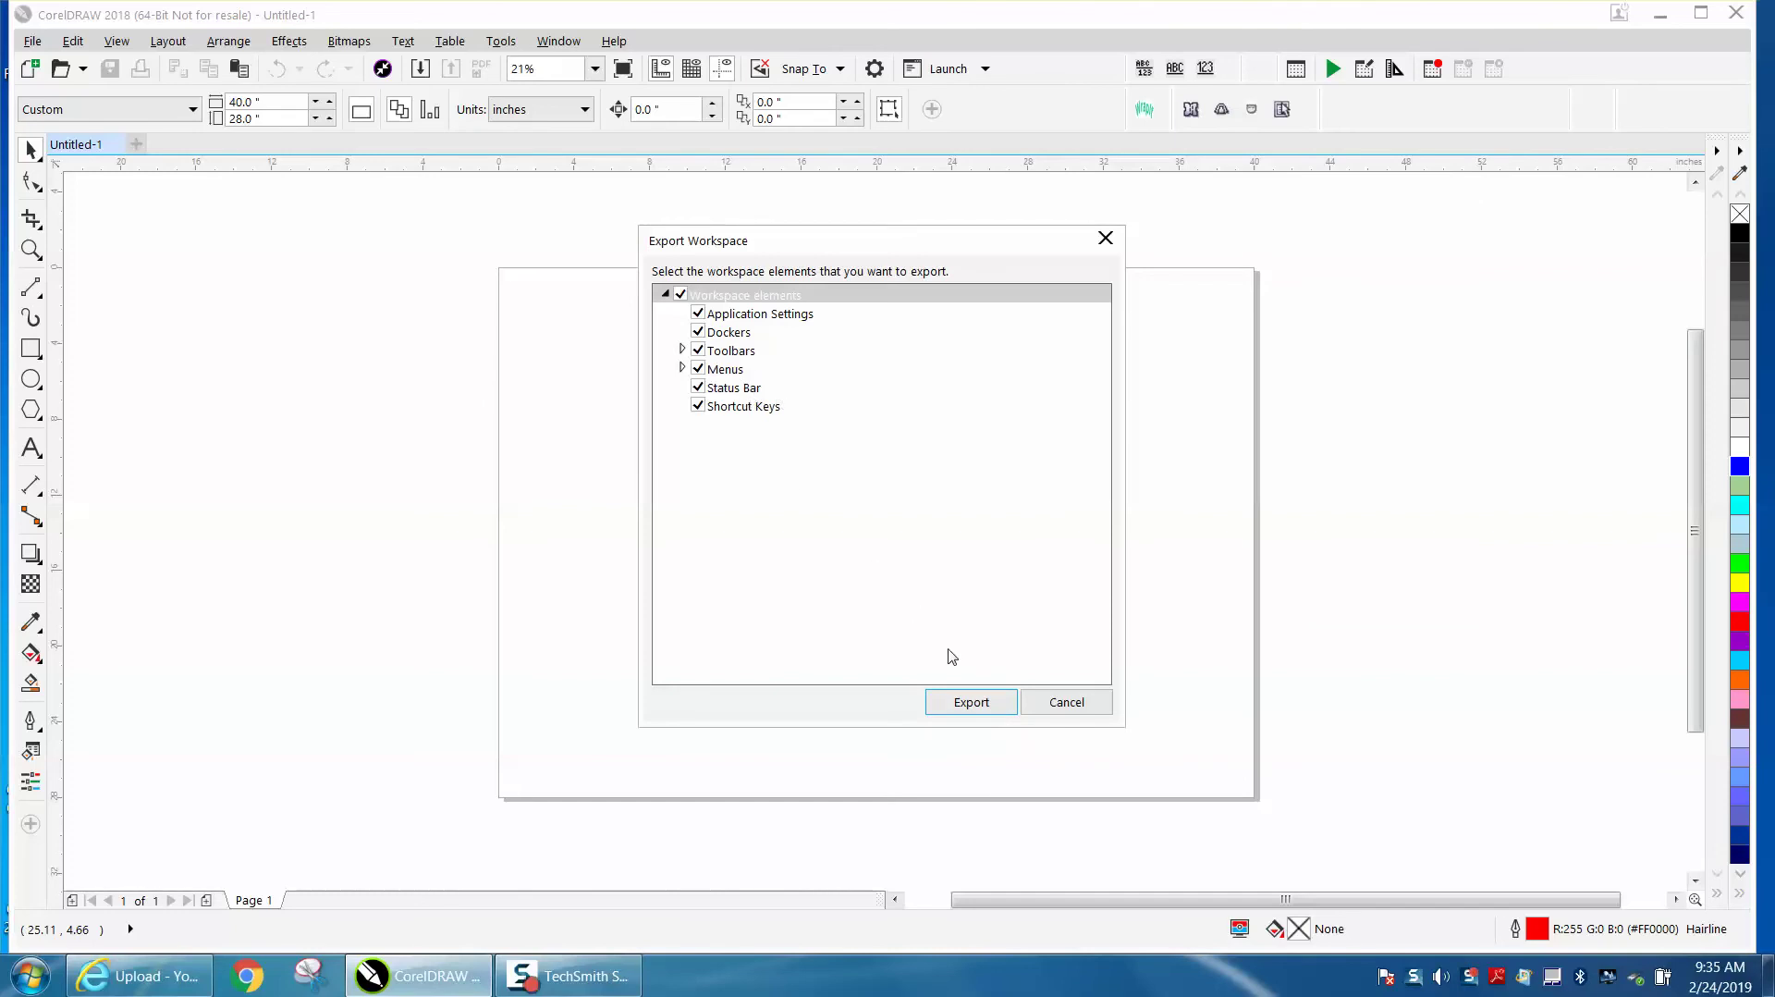
left_click(970, 701)
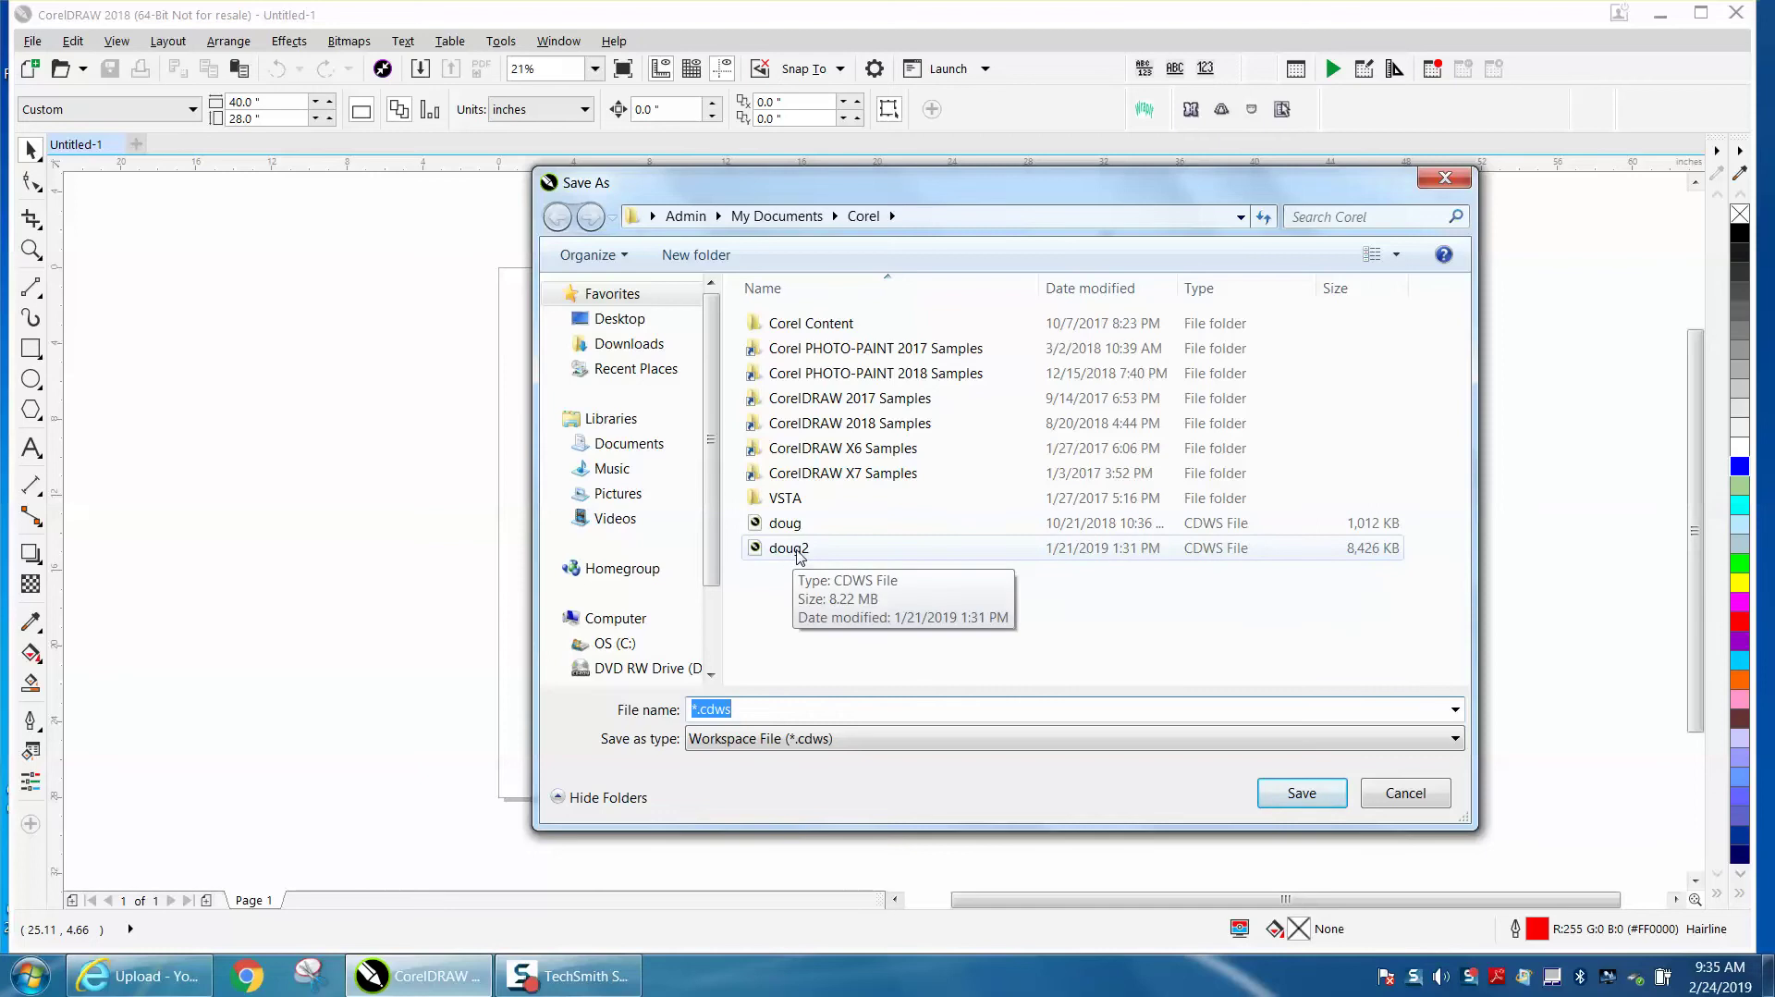
left_click(791, 548)
left_click(1305, 795)
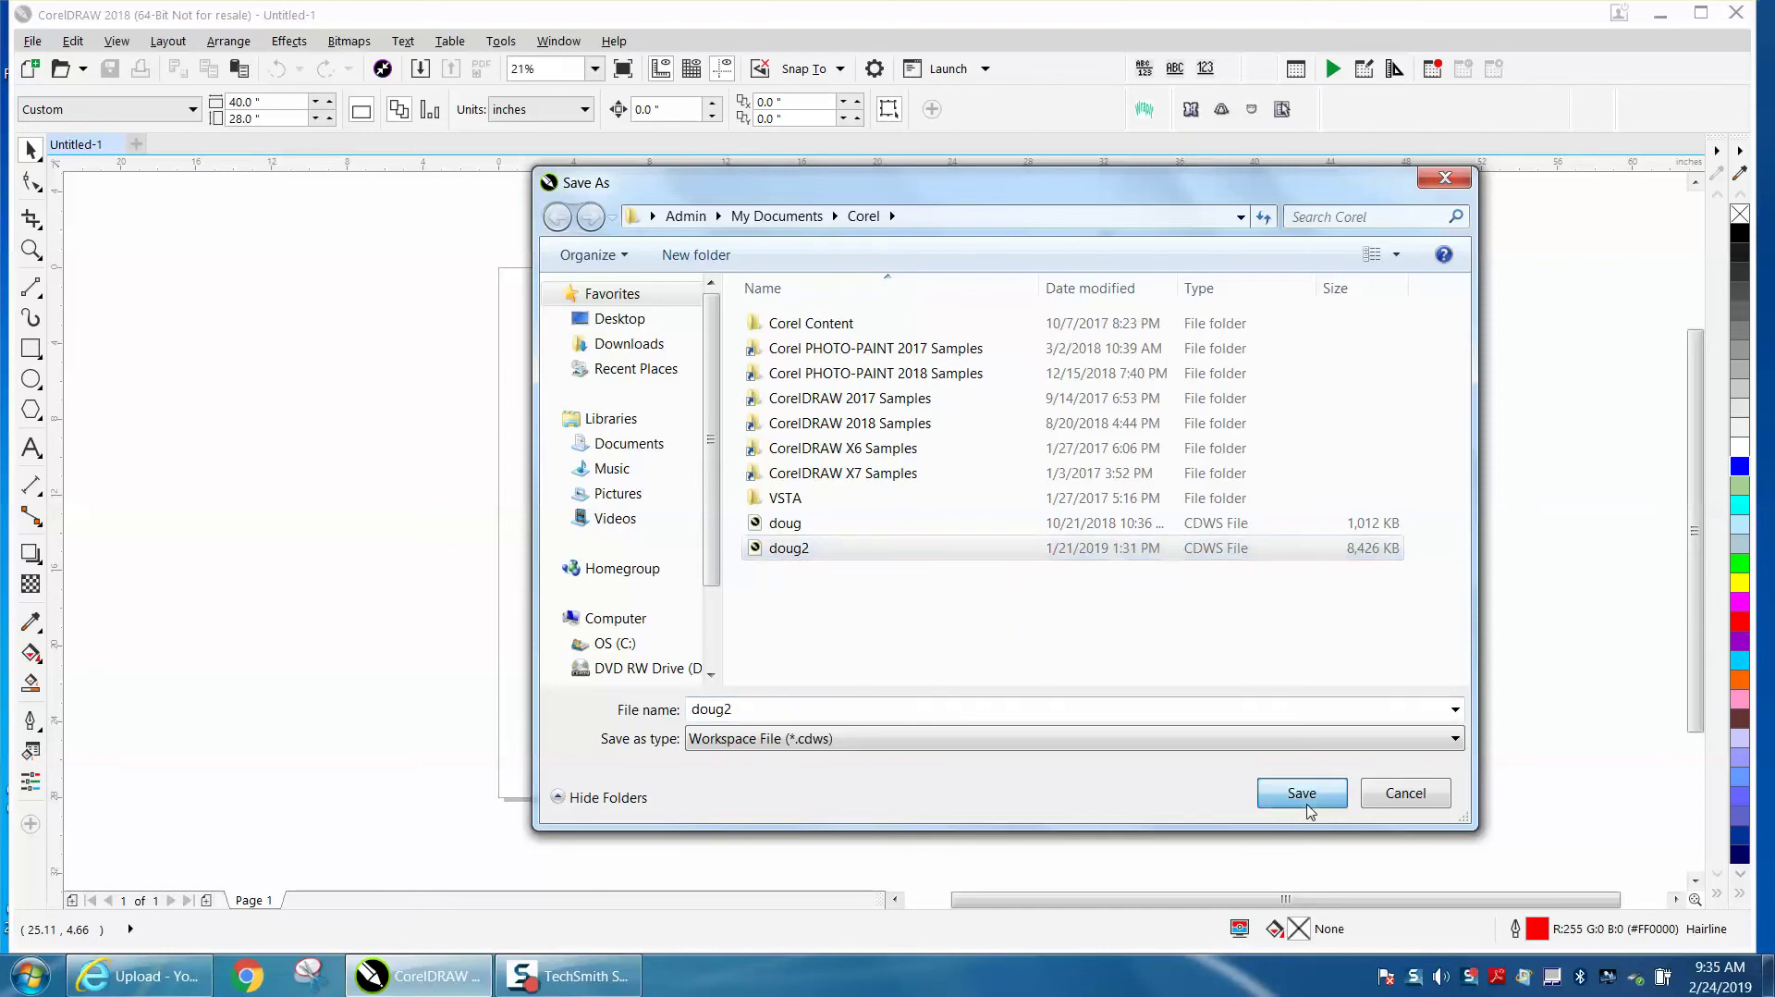
left_click(956, 489)
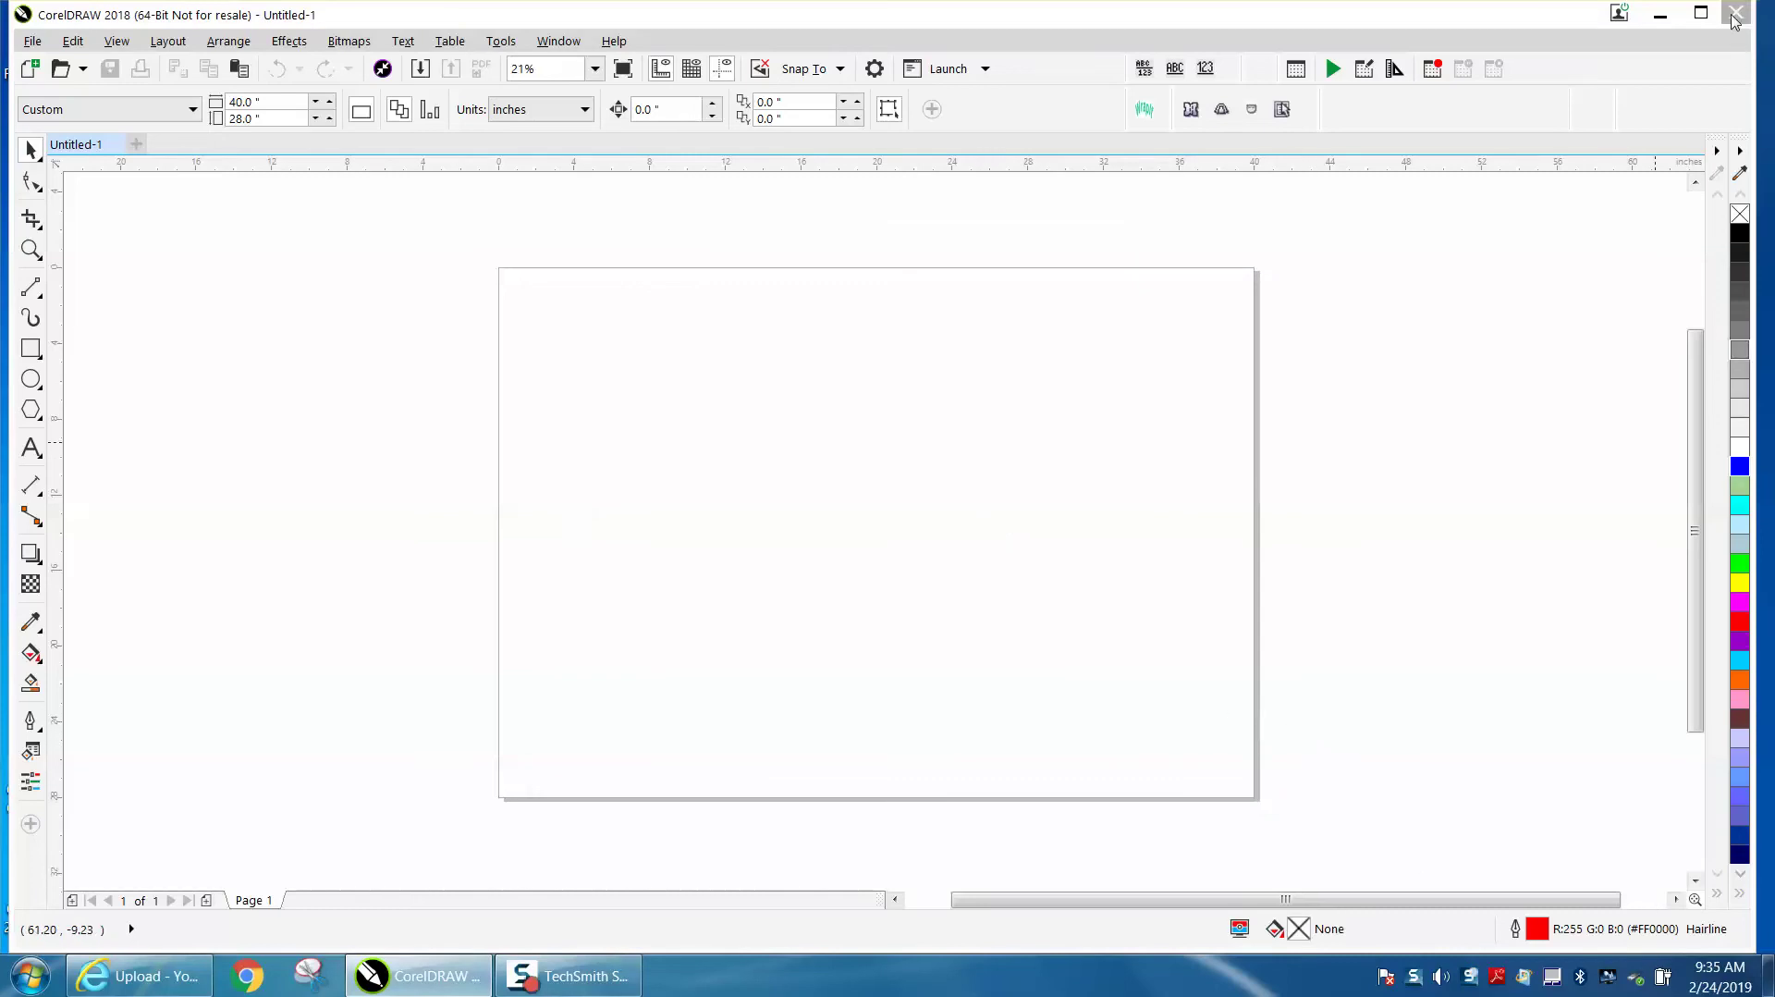
Step: Close CorelDRAW and relaunch it holding F8, accepting the factory-default workspace
left_click(1734, 15)
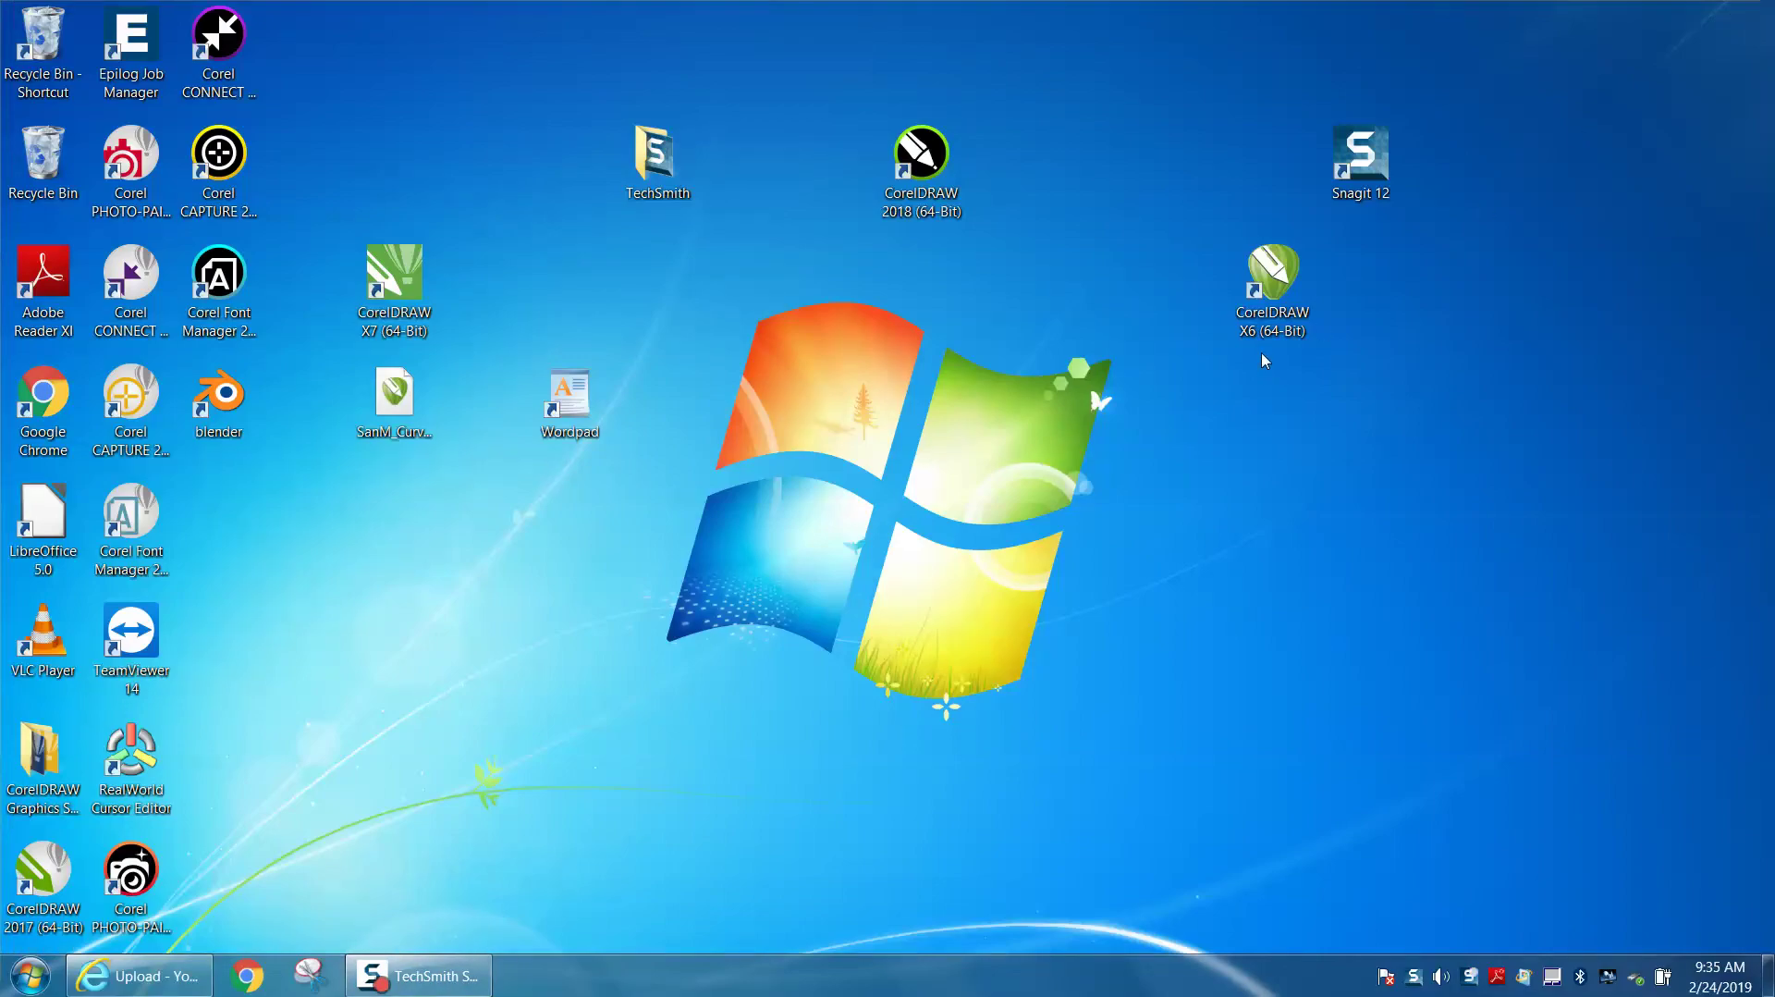
left_click(922, 192)
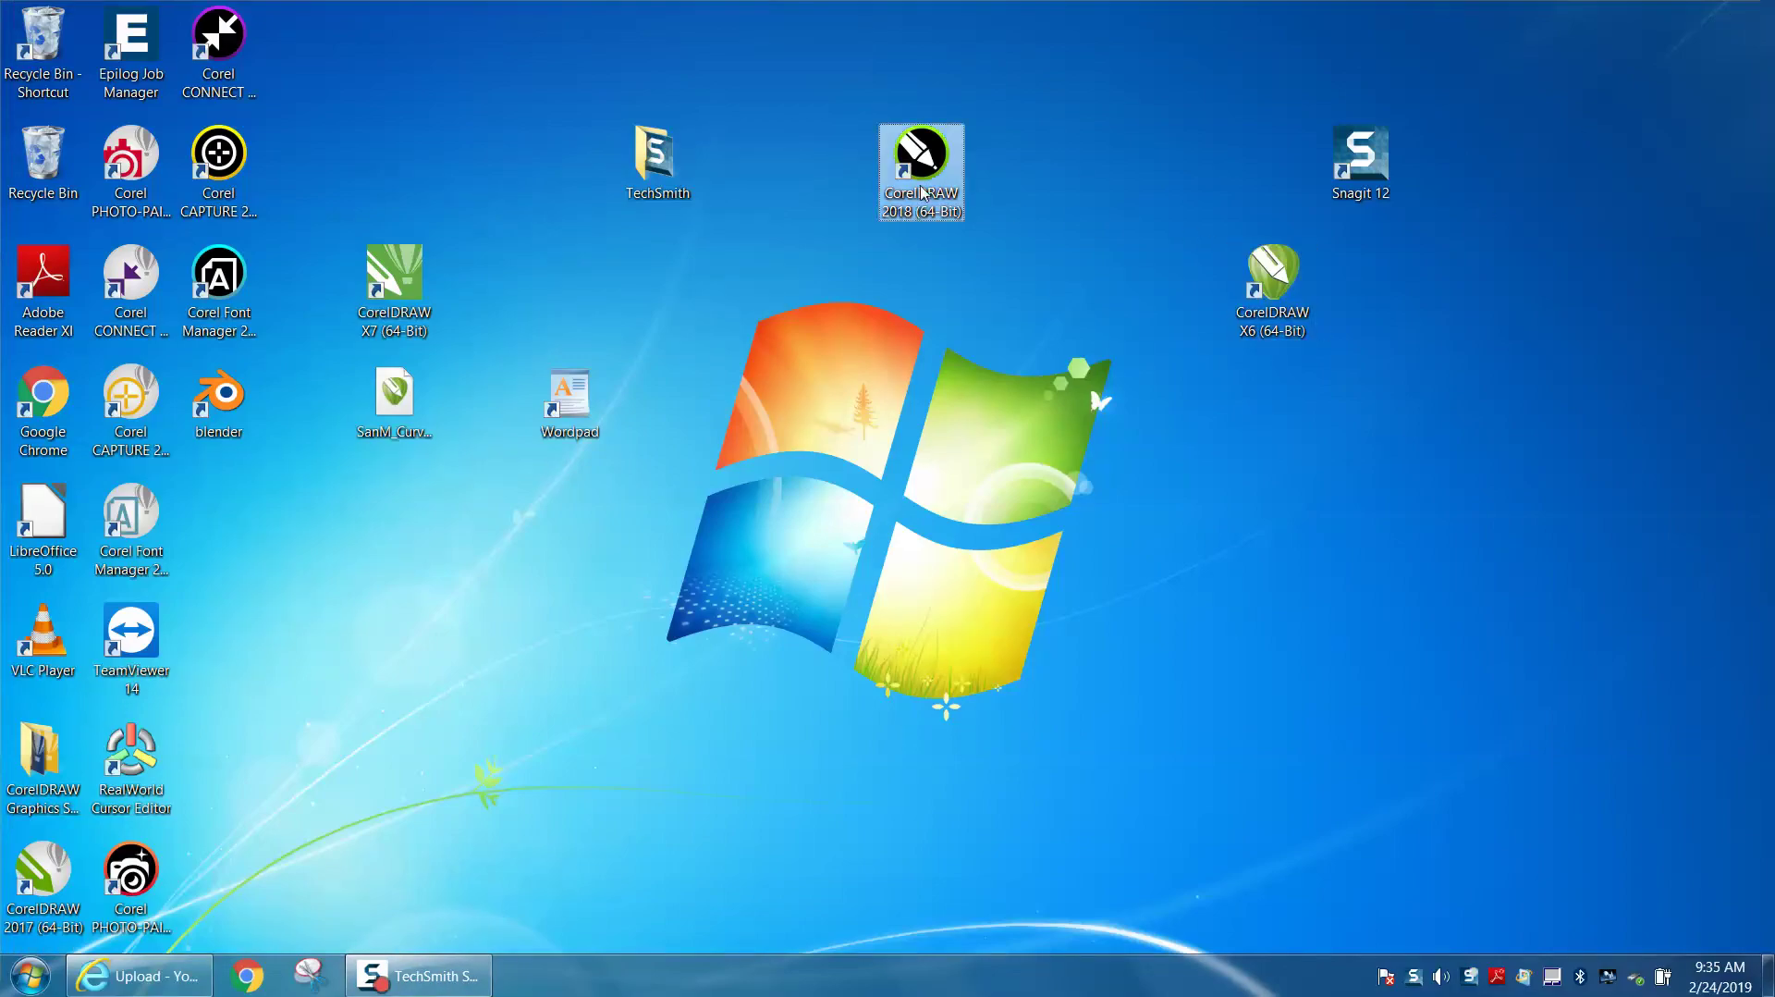
key("F8")
double_click(921, 192)
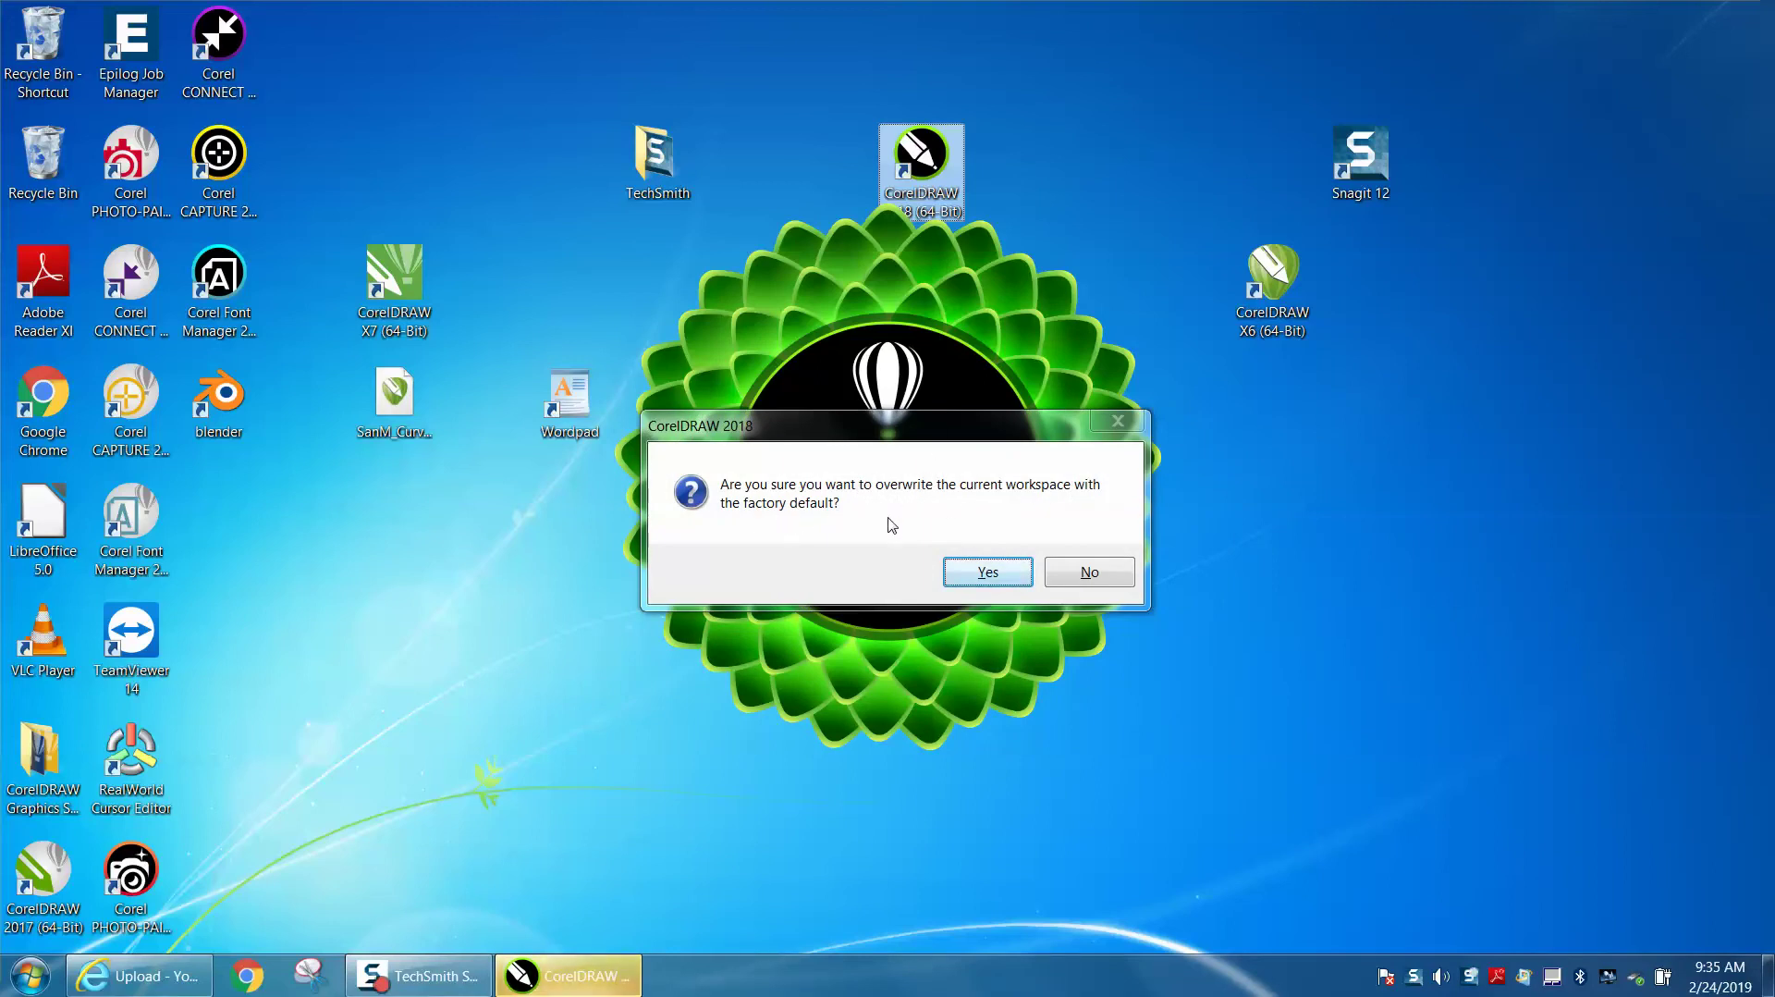
left_click(987, 574)
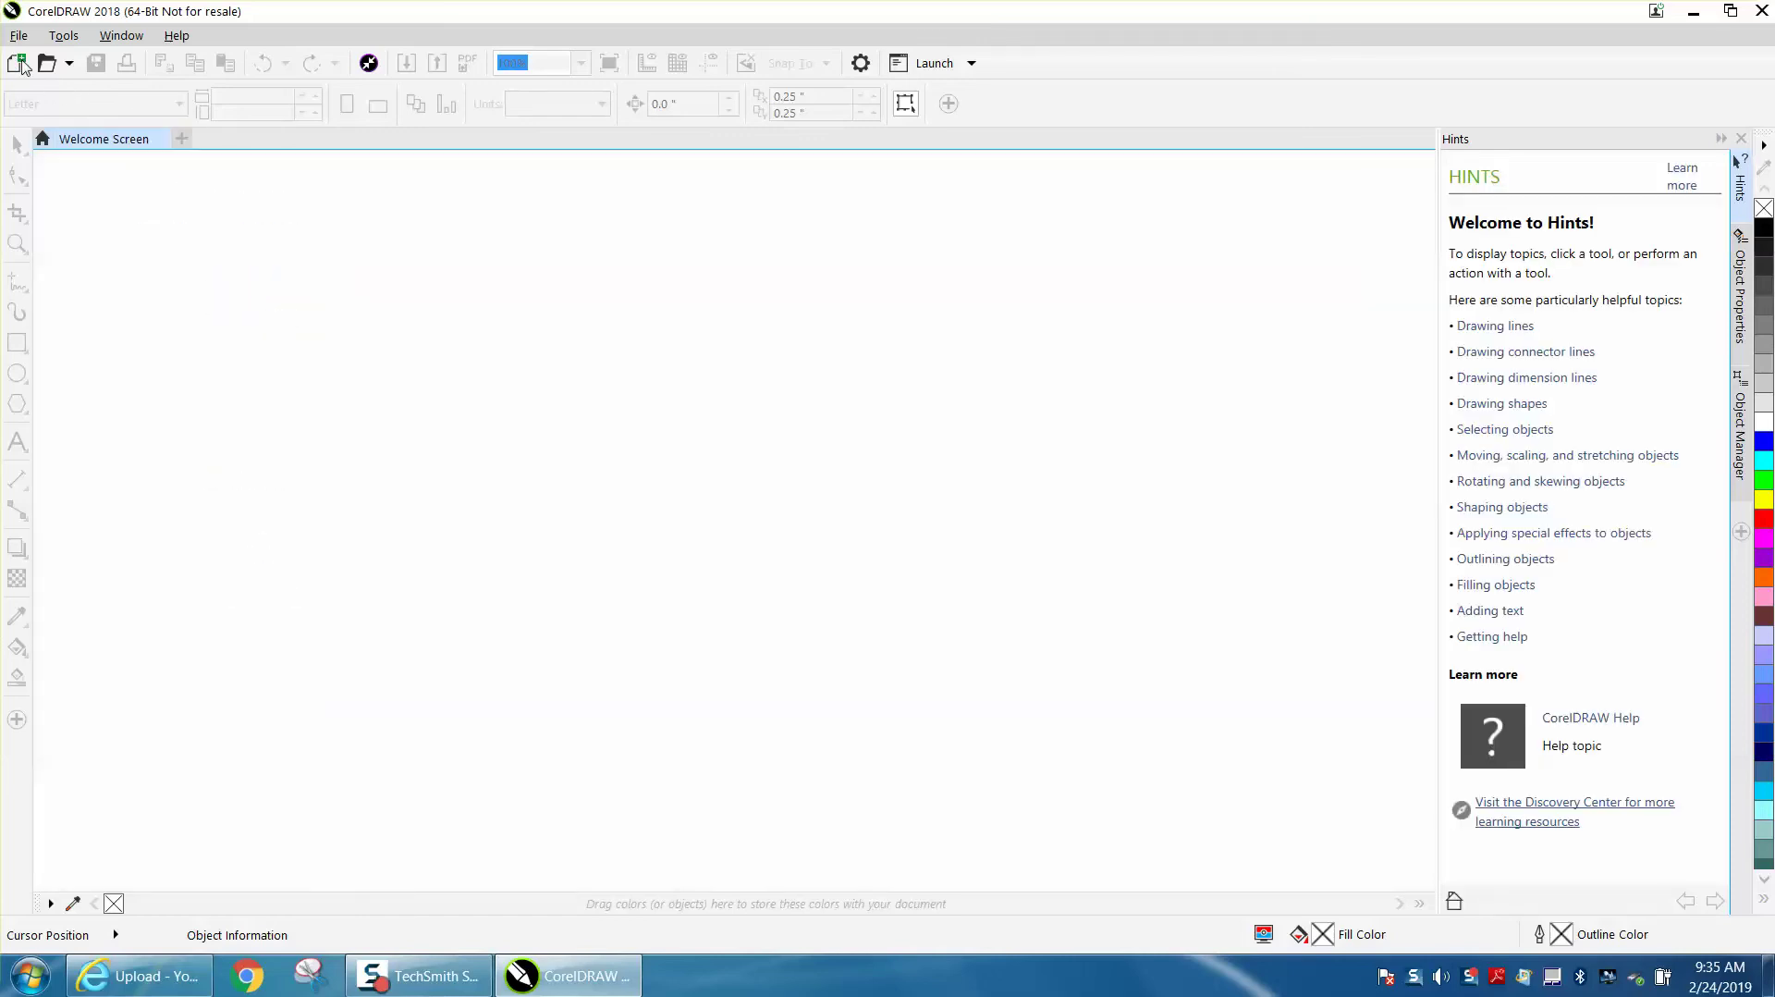
Step: Create a new document with a 40 inch width and 28 inch height
left_click(19, 64)
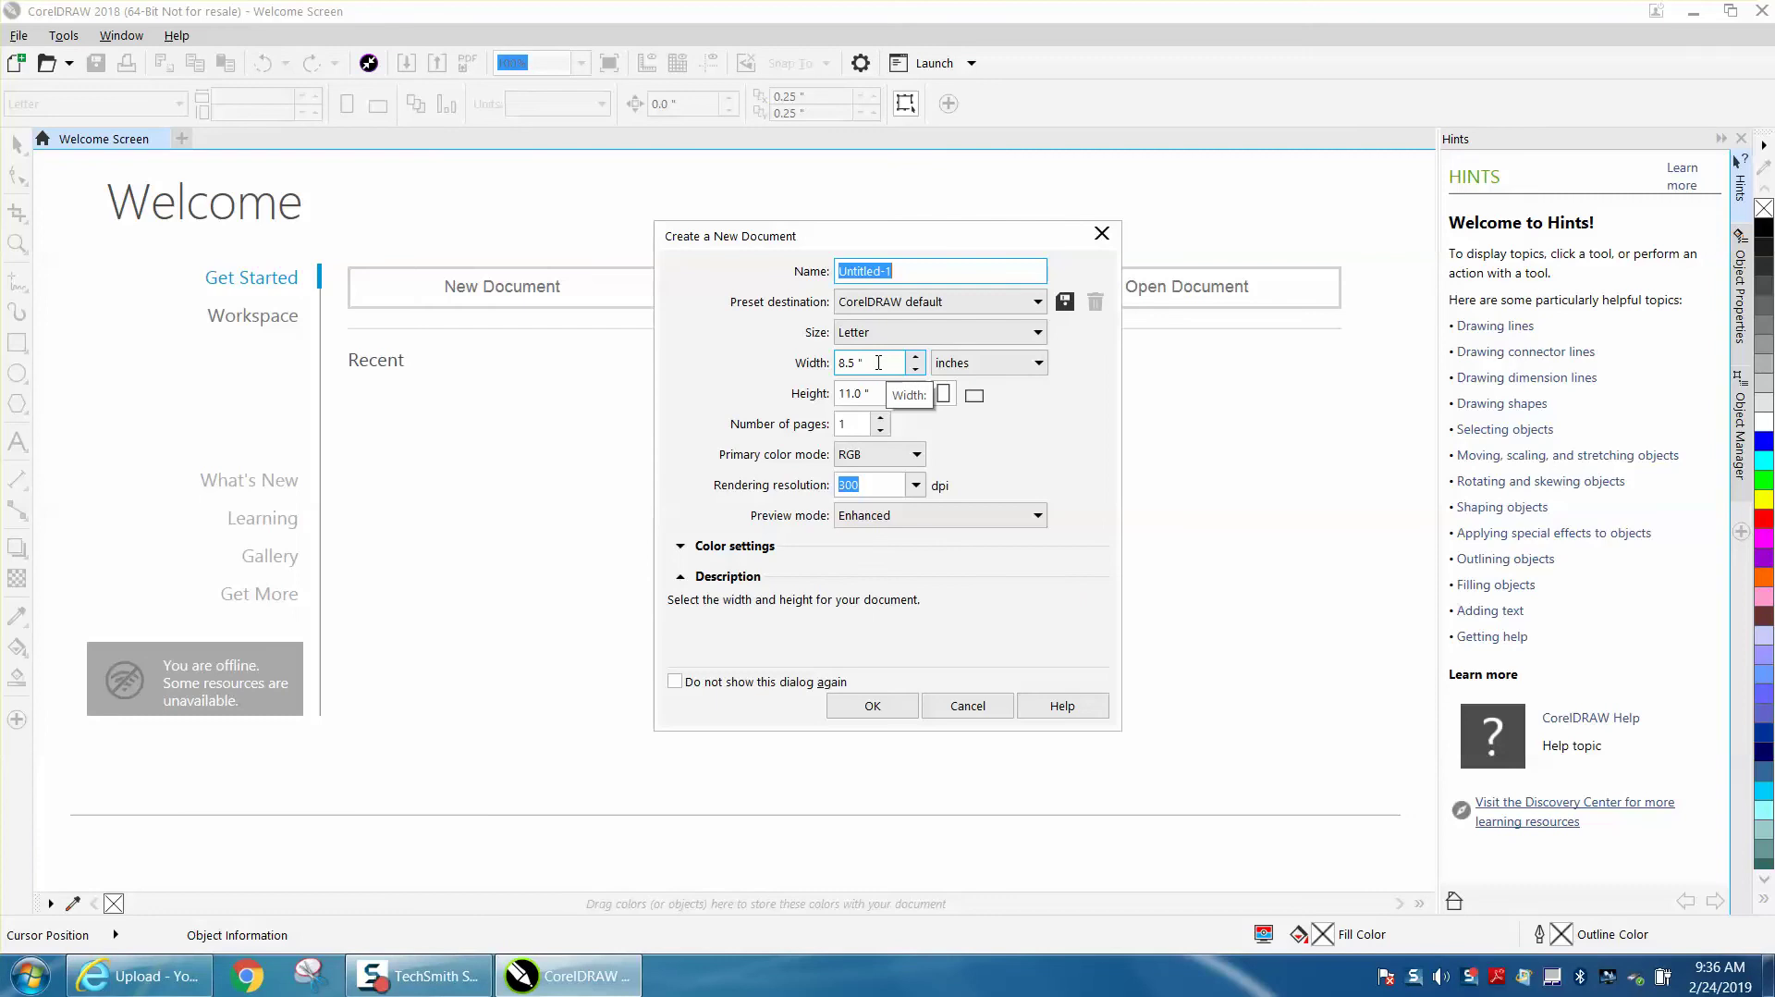
left_click_drag(878, 362, 813, 362)
type("40")
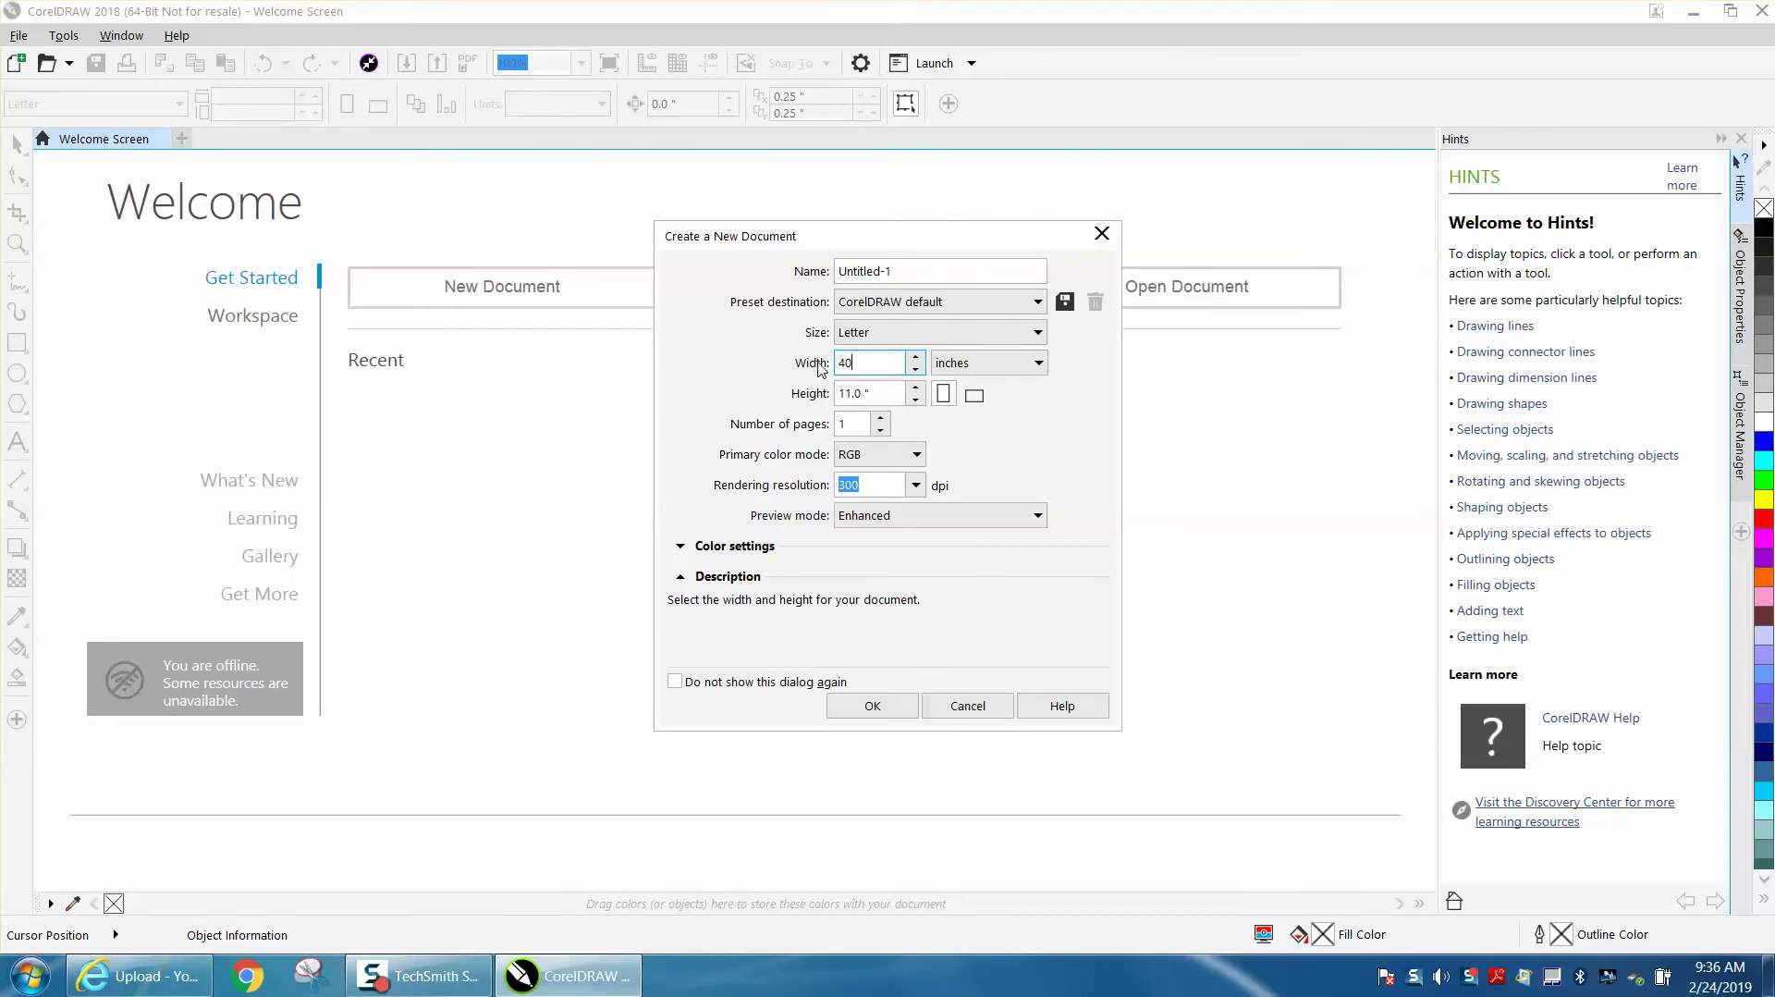
key("Tab")
type("2")
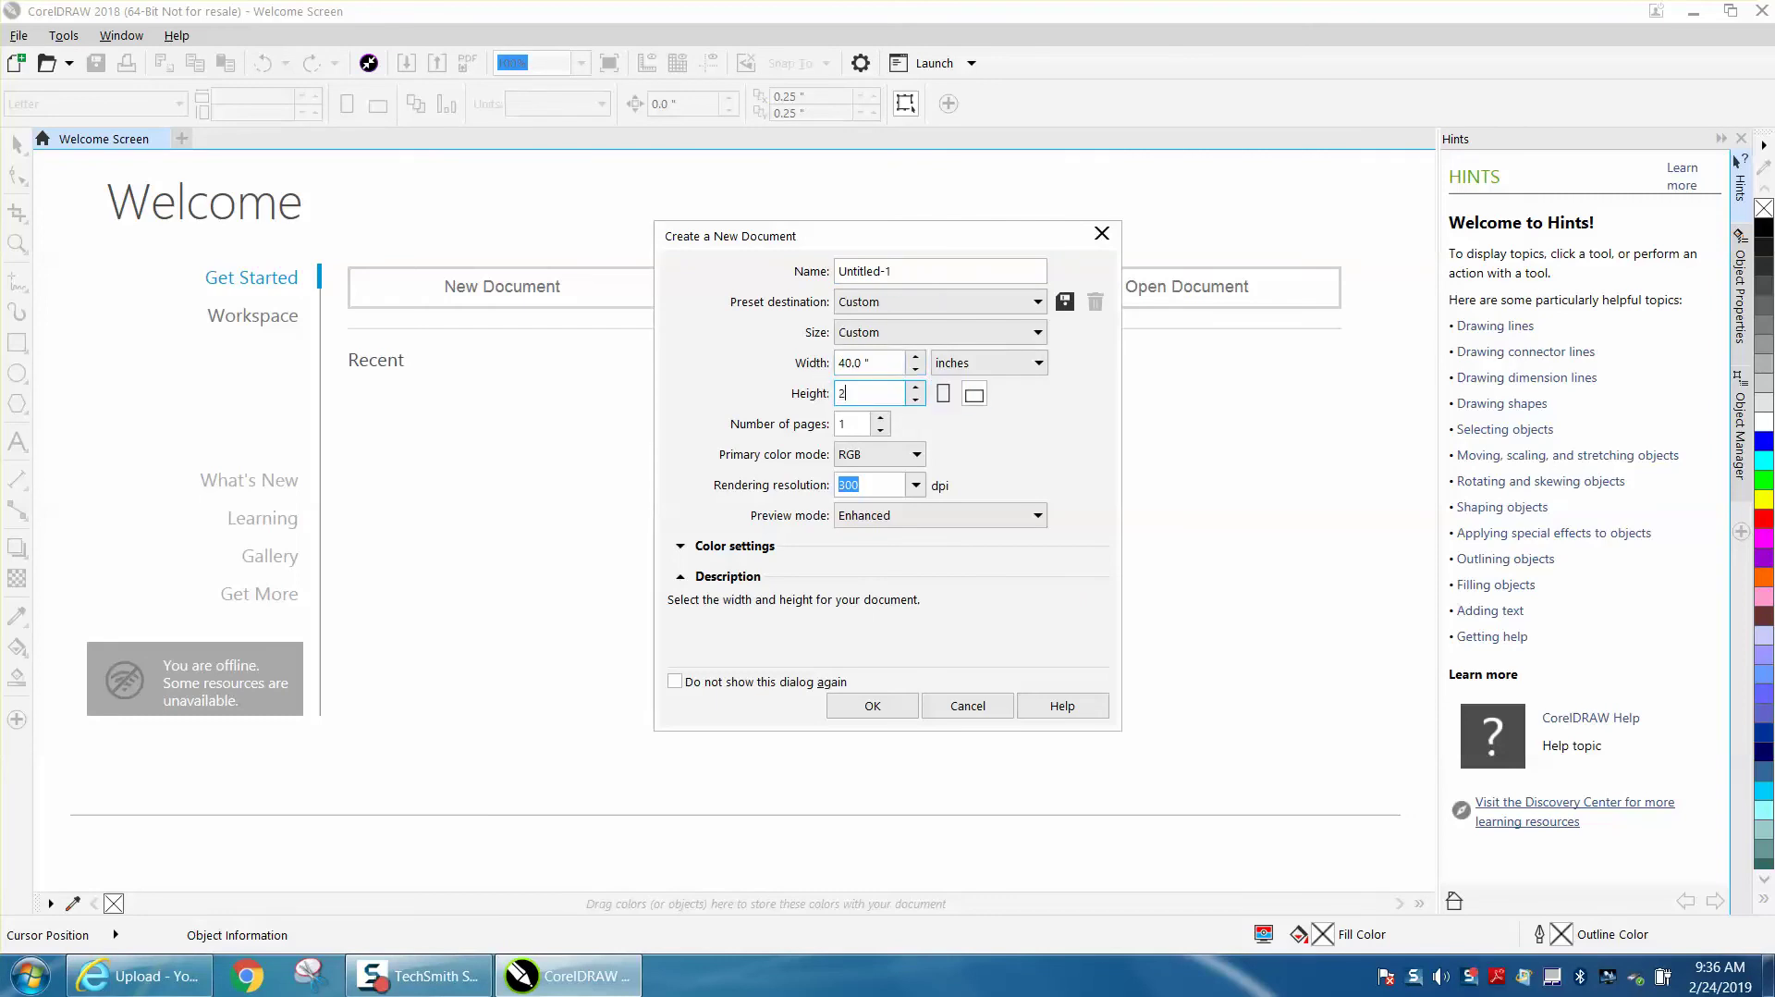
type("8")
key("Return")
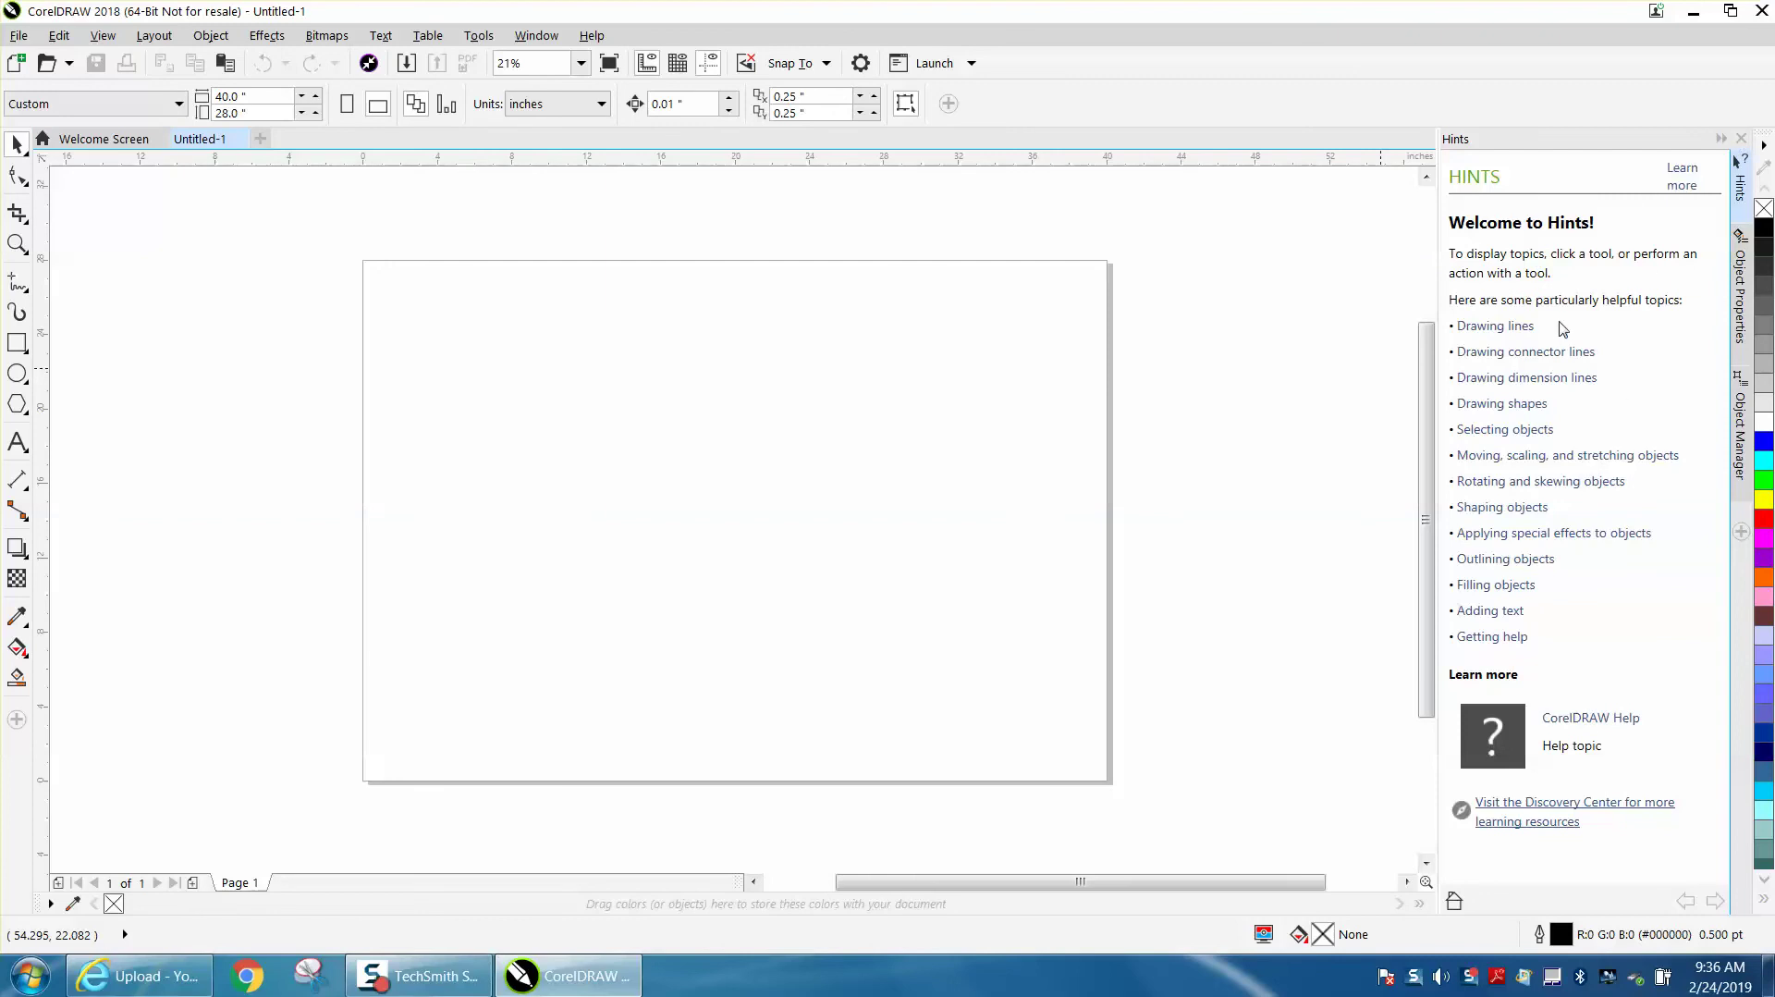
Step: Close Hints and the Welcome Screen, and set both duplicate distances to 0
left_click(1741, 140)
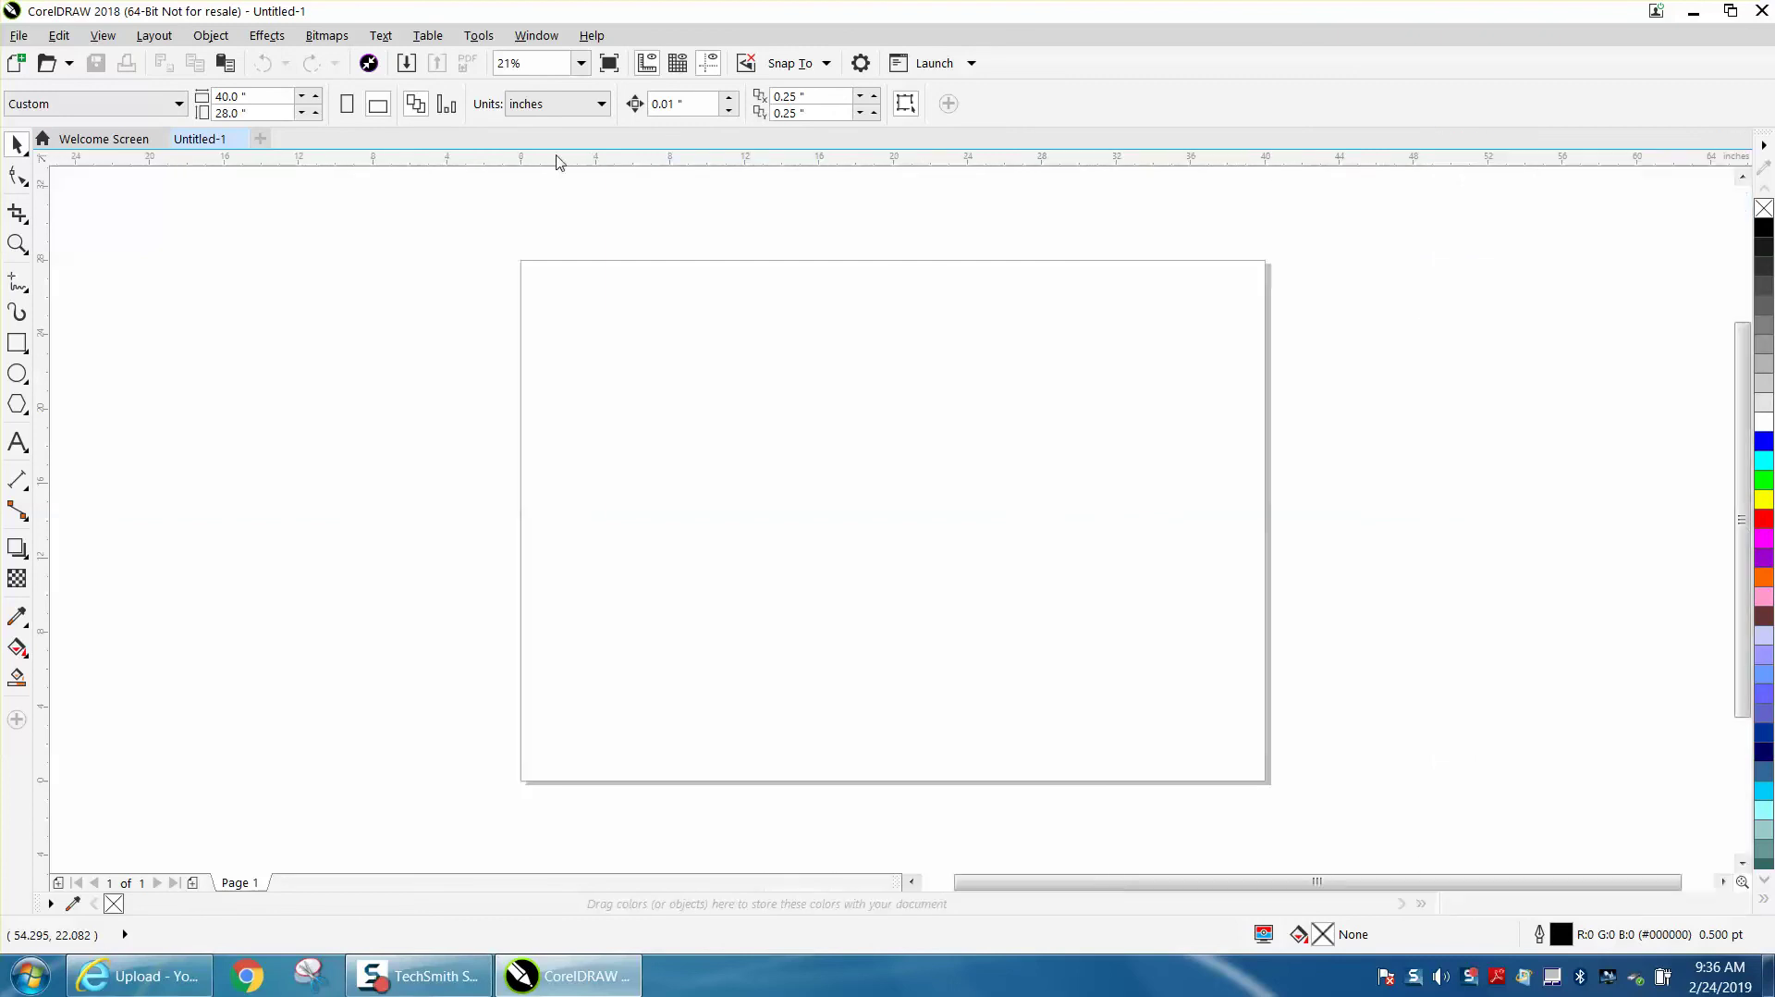
left_click(160, 139)
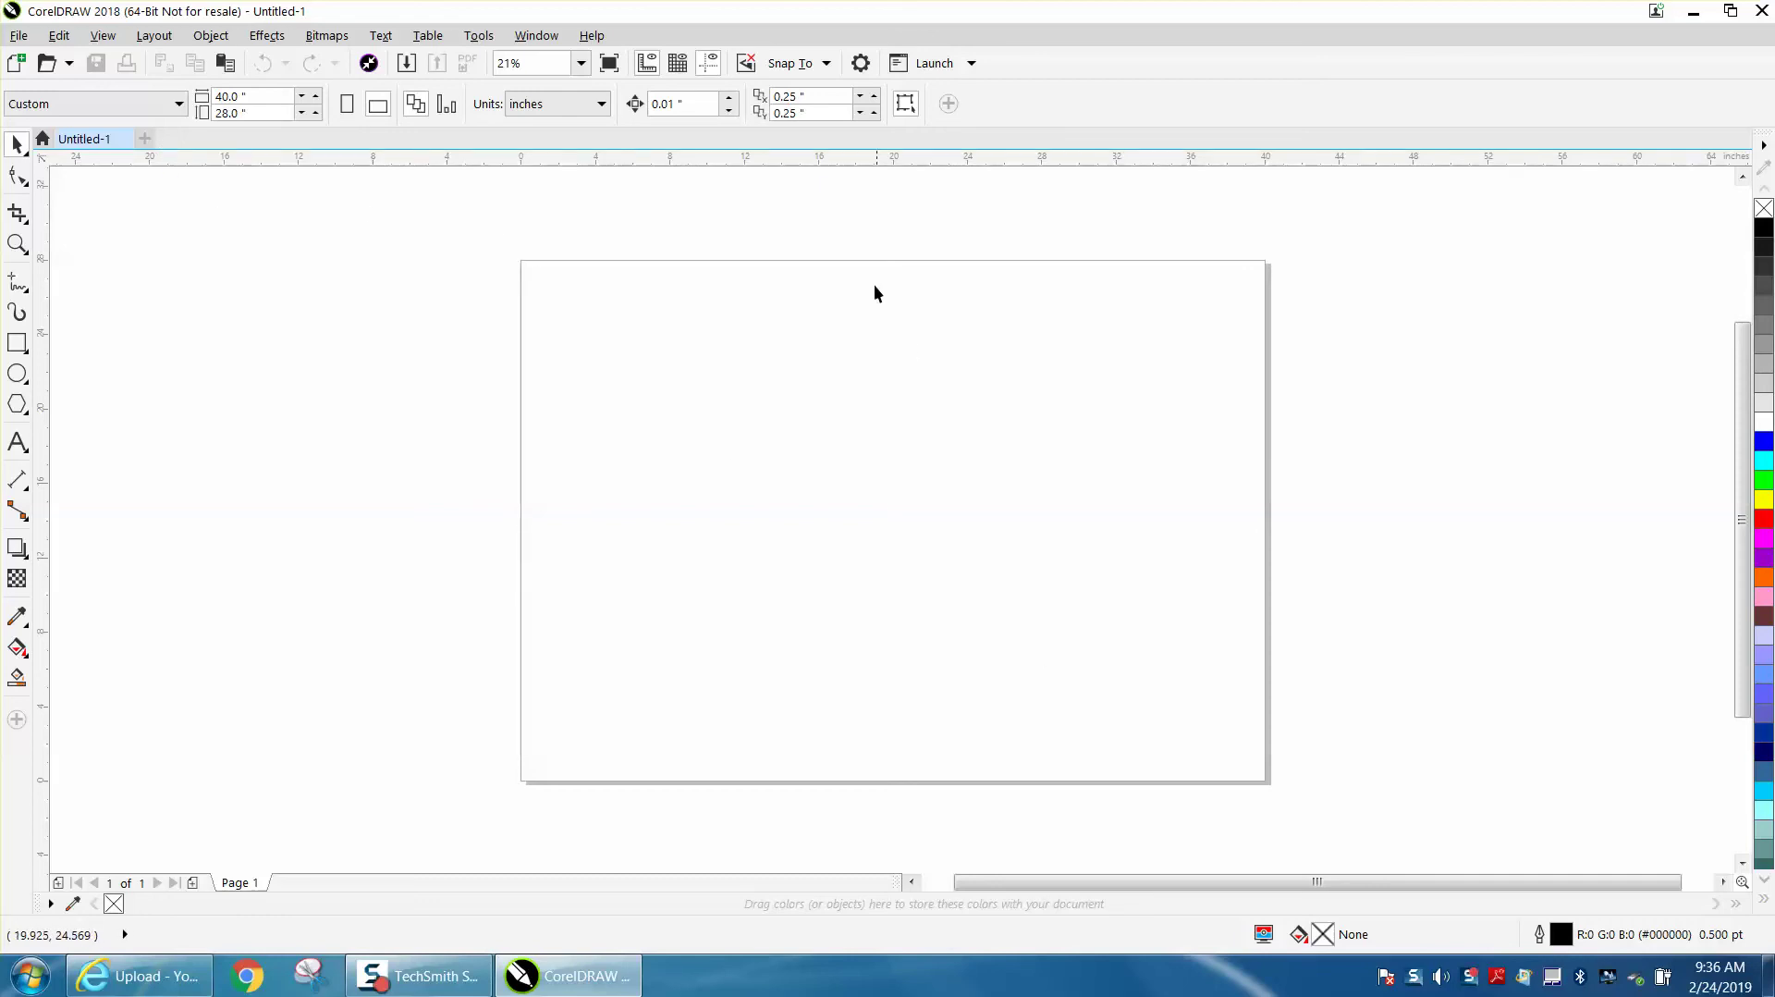
double_click(818, 93)
type(".")
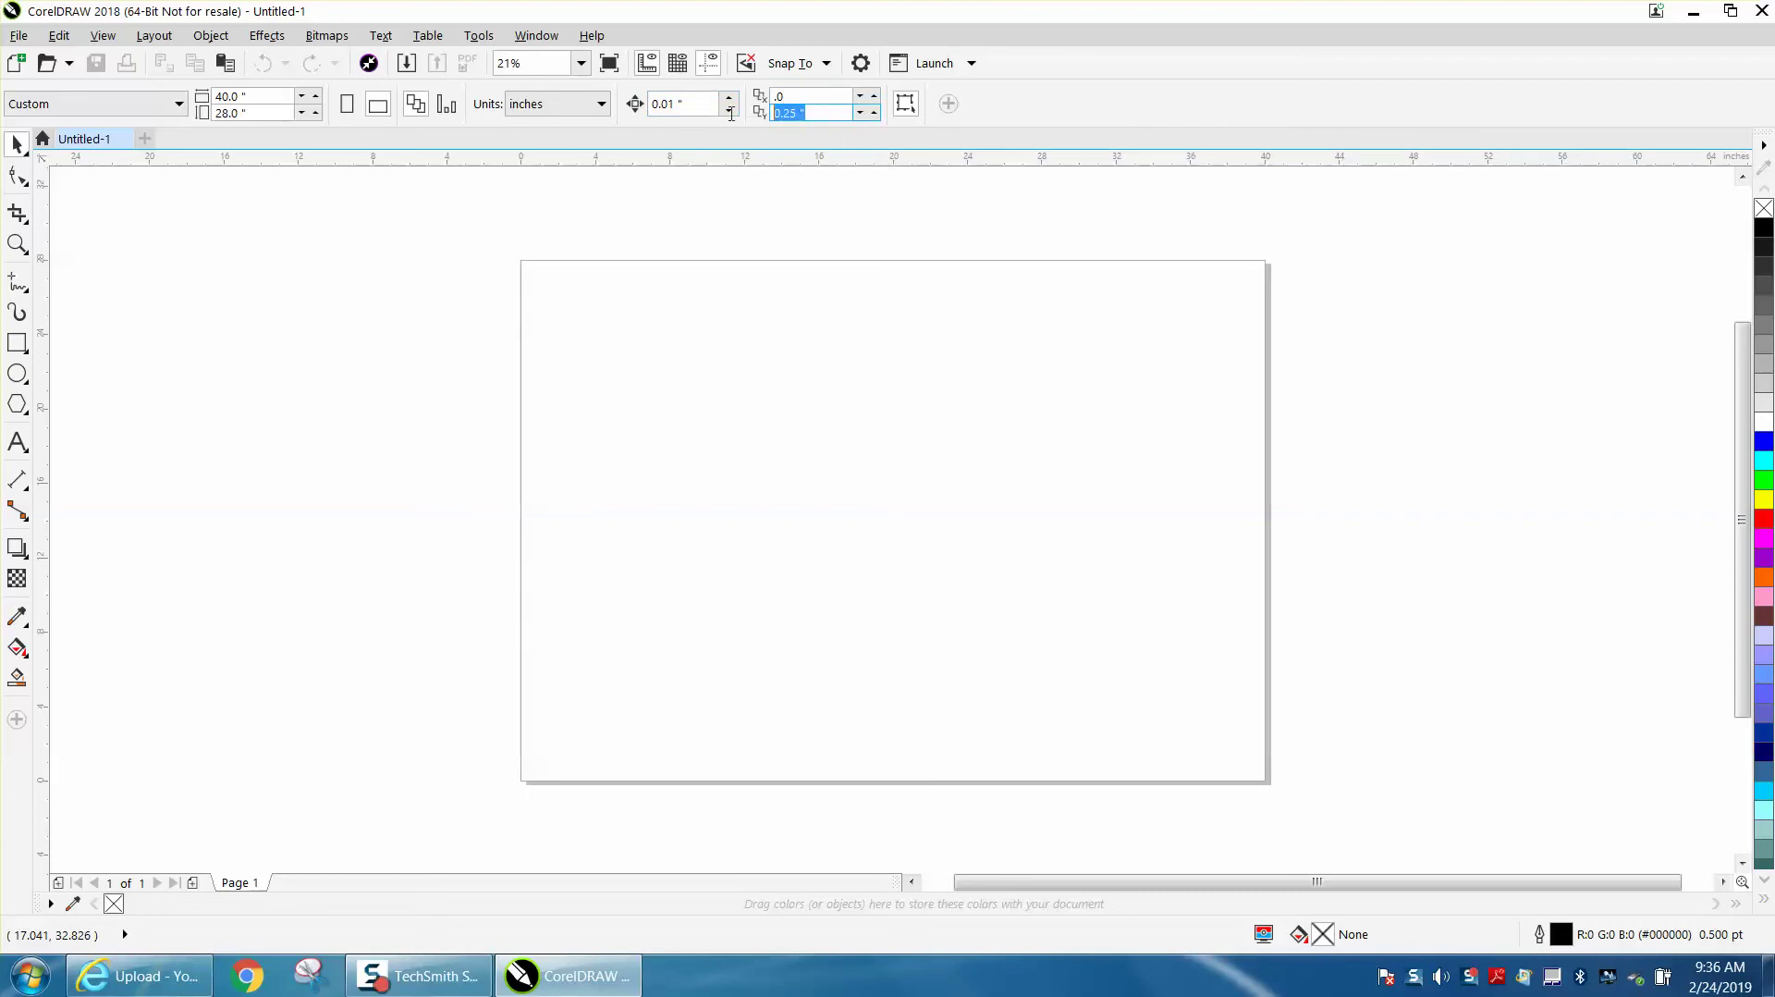
type("0")
key("Return")
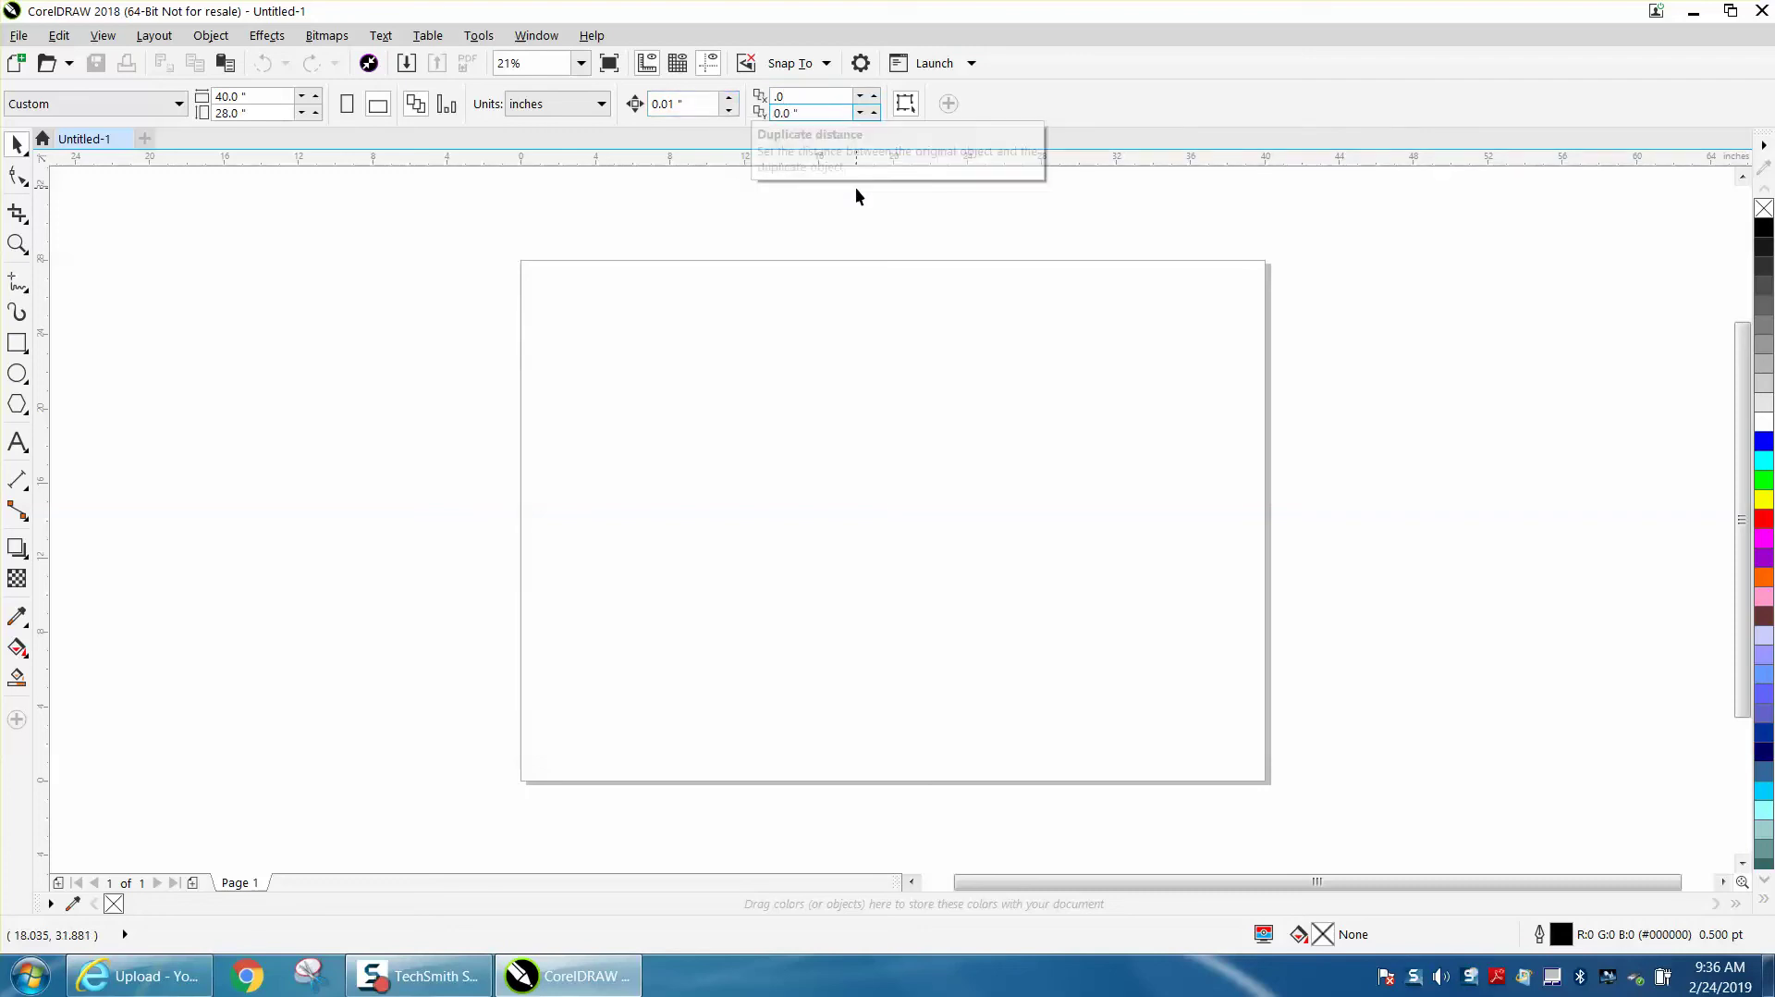
left_click(684, 103)
Step: Set the nudge distance to 0.001 inch
double_click(666, 104)
key("BackSpace")
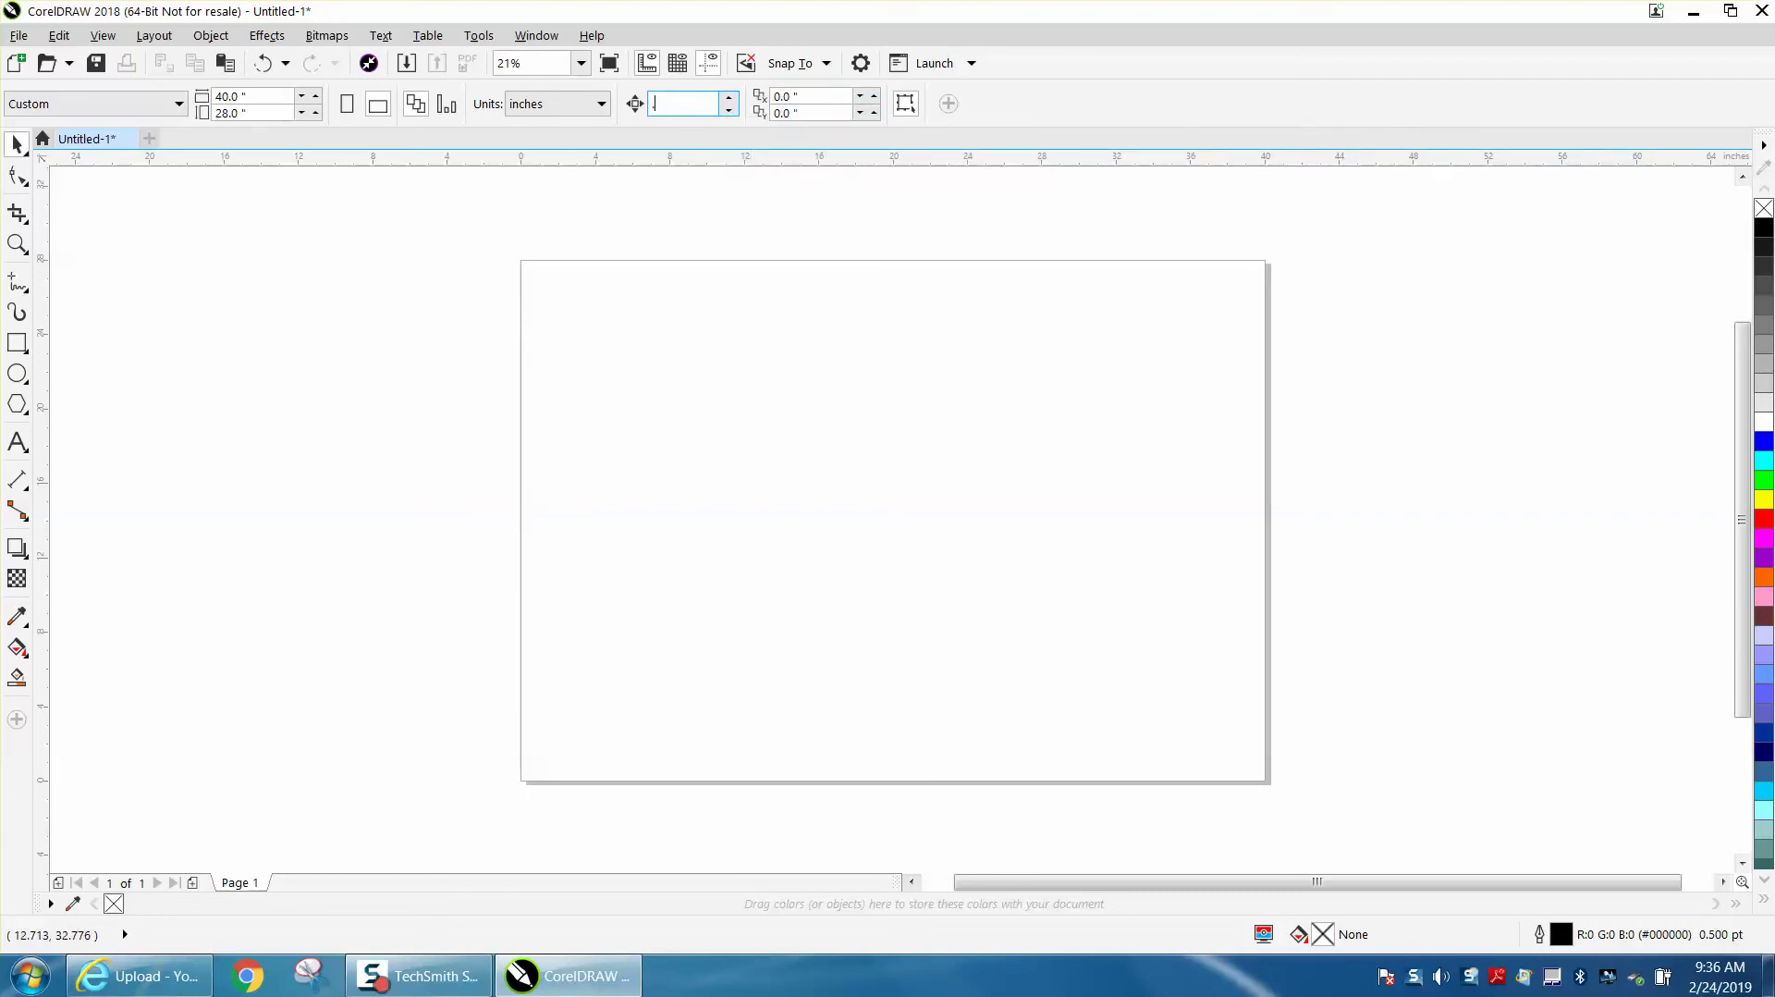
type(".001")
key("Return")
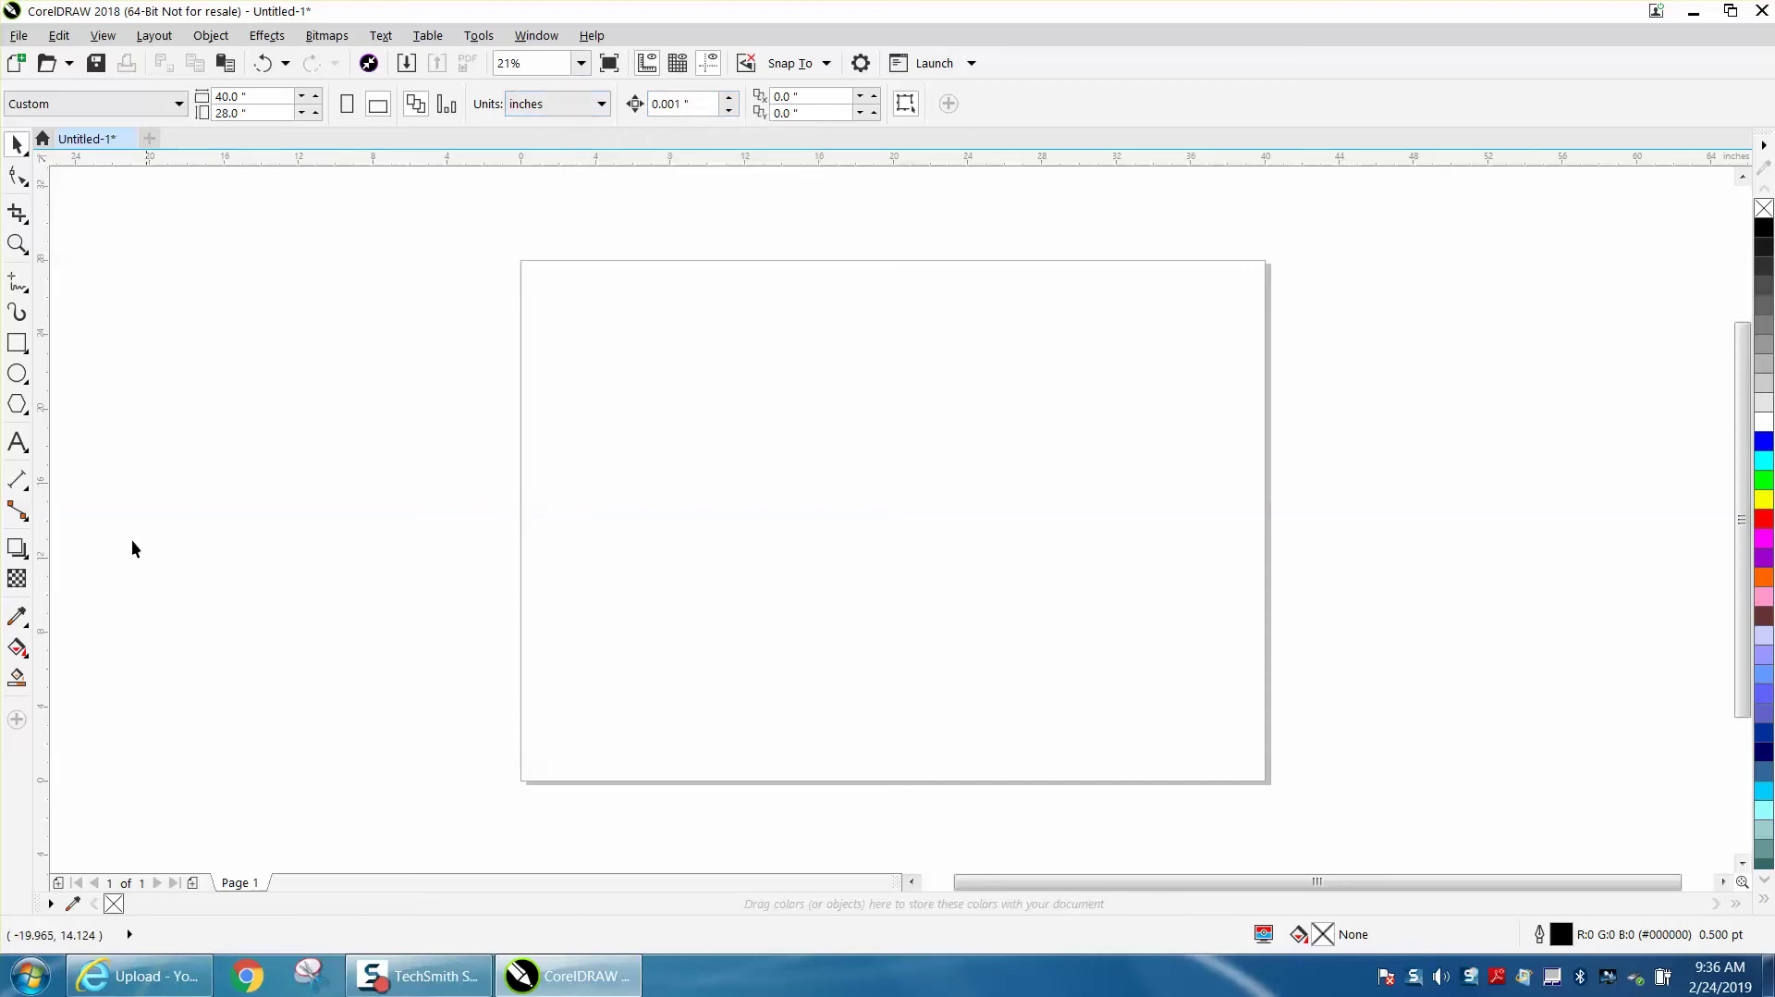
Step: Edit the default outline for new graphics and set its width to Hairline
double_click(1561, 937)
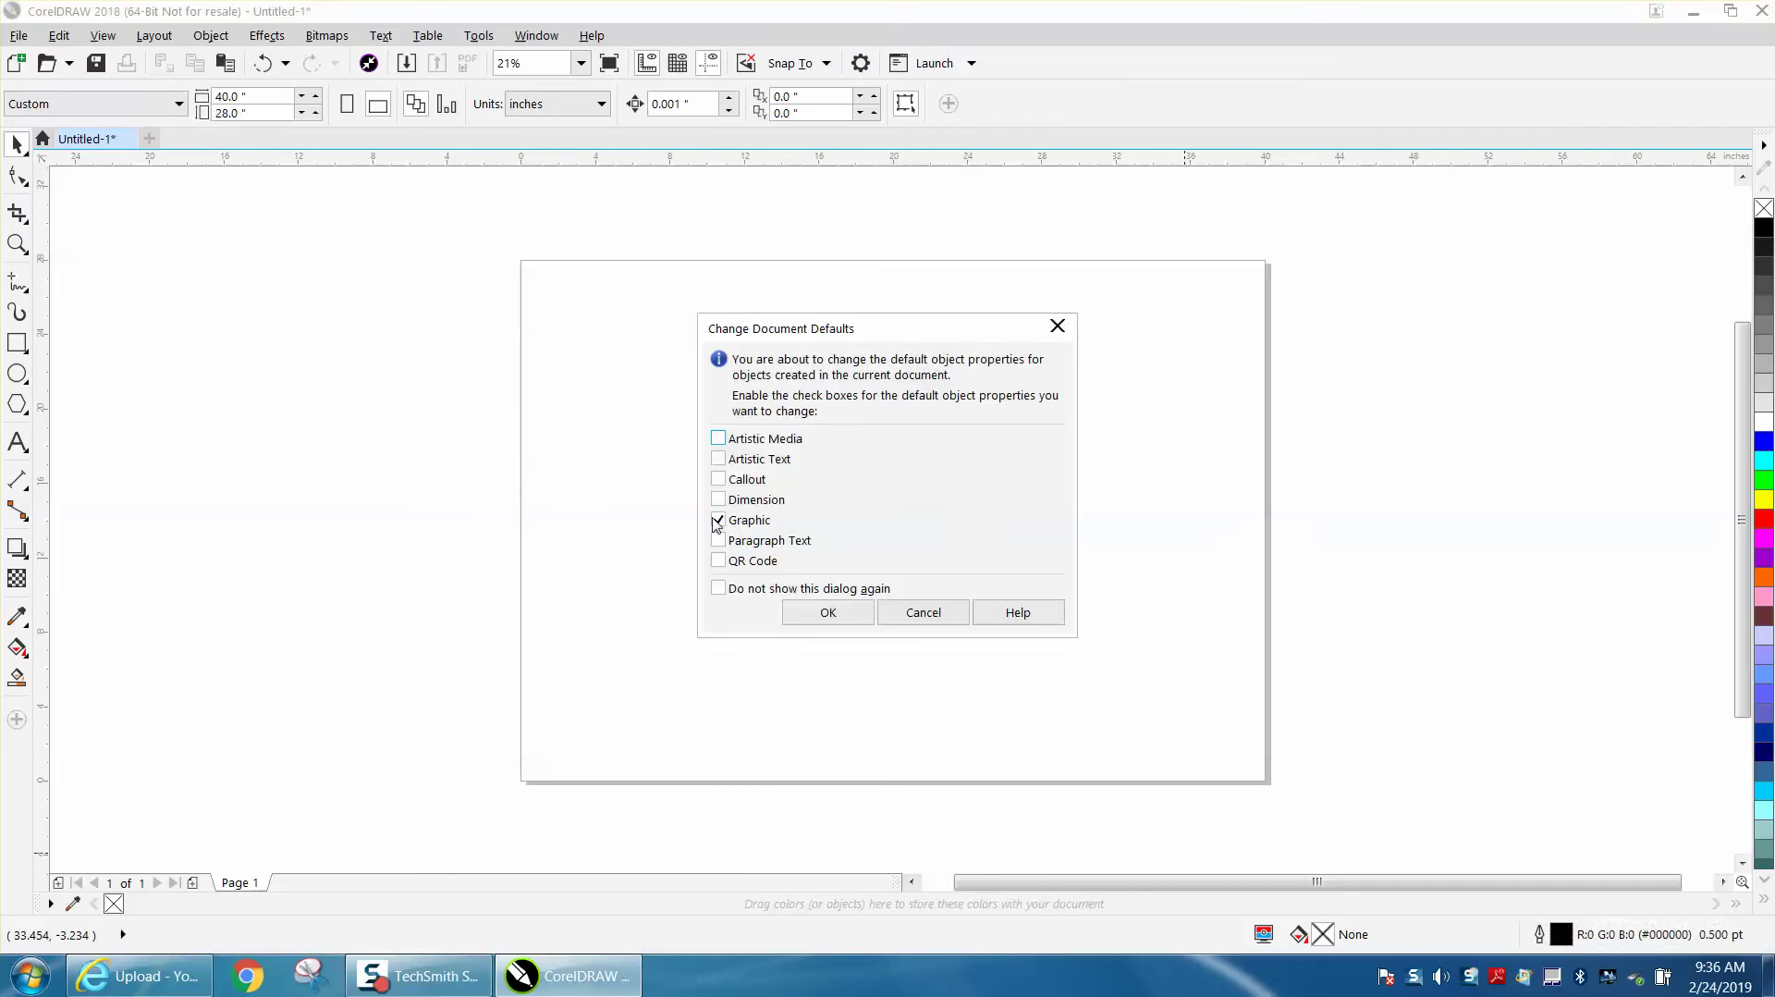
left_click(823, 610)
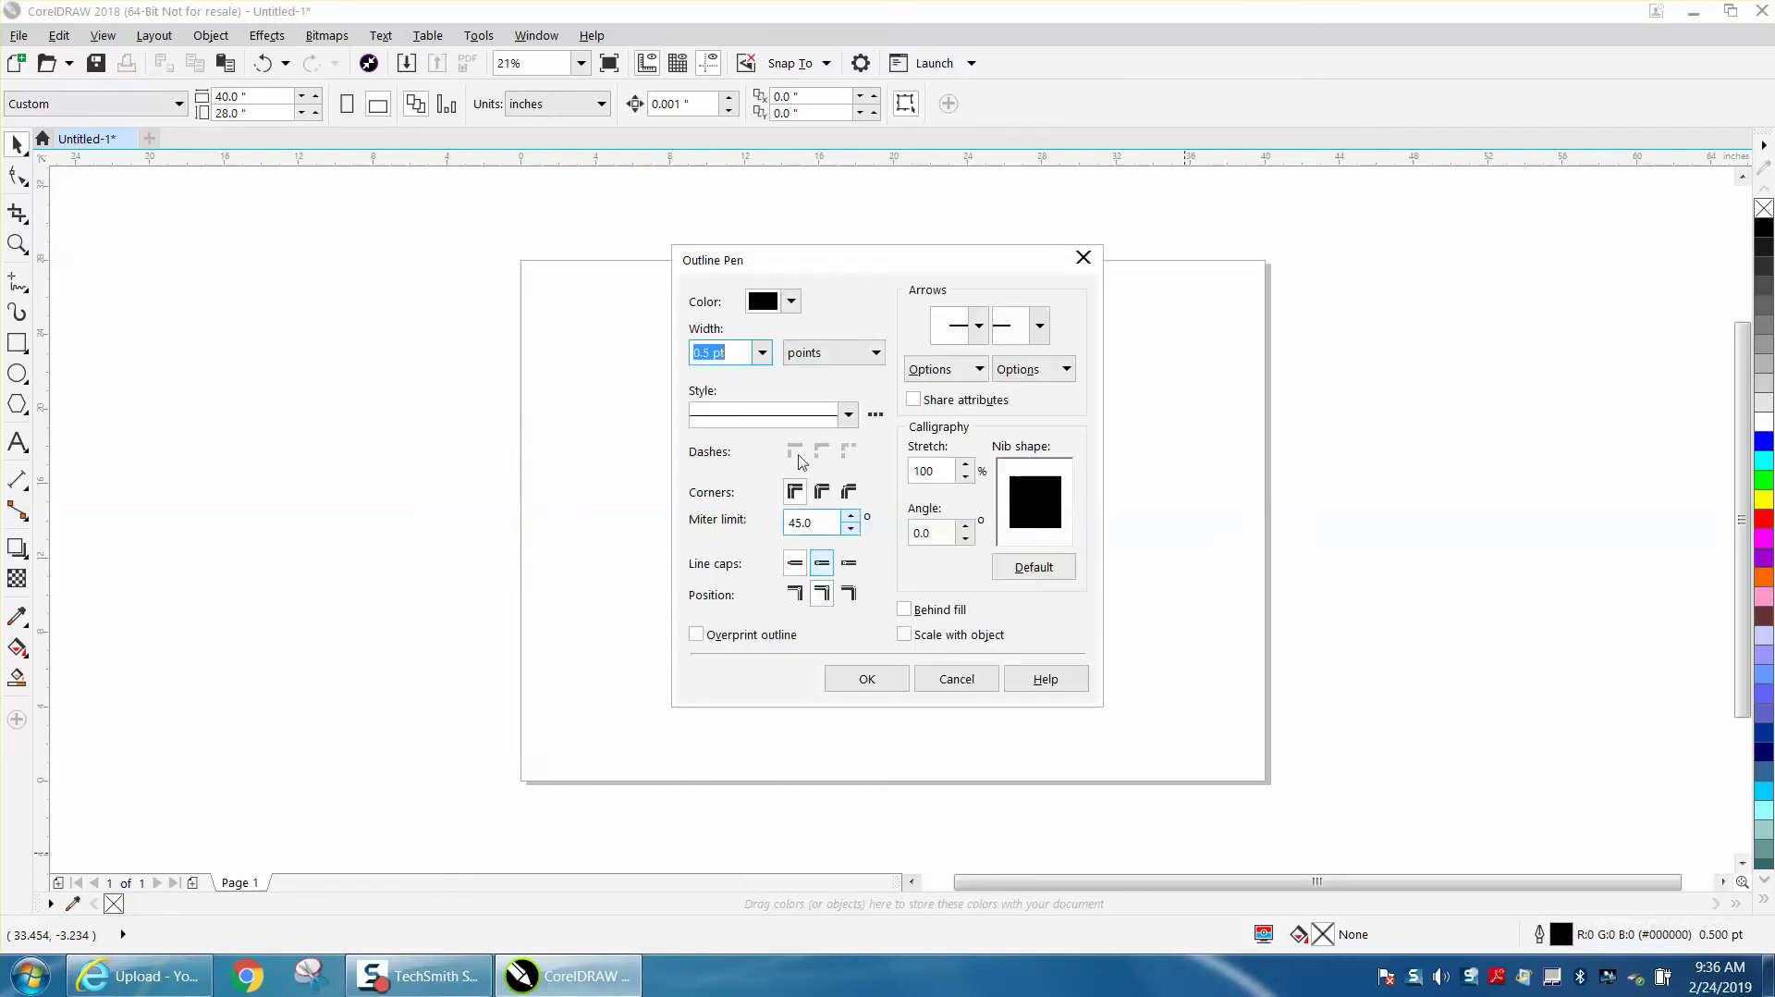
left_click(762, 352)
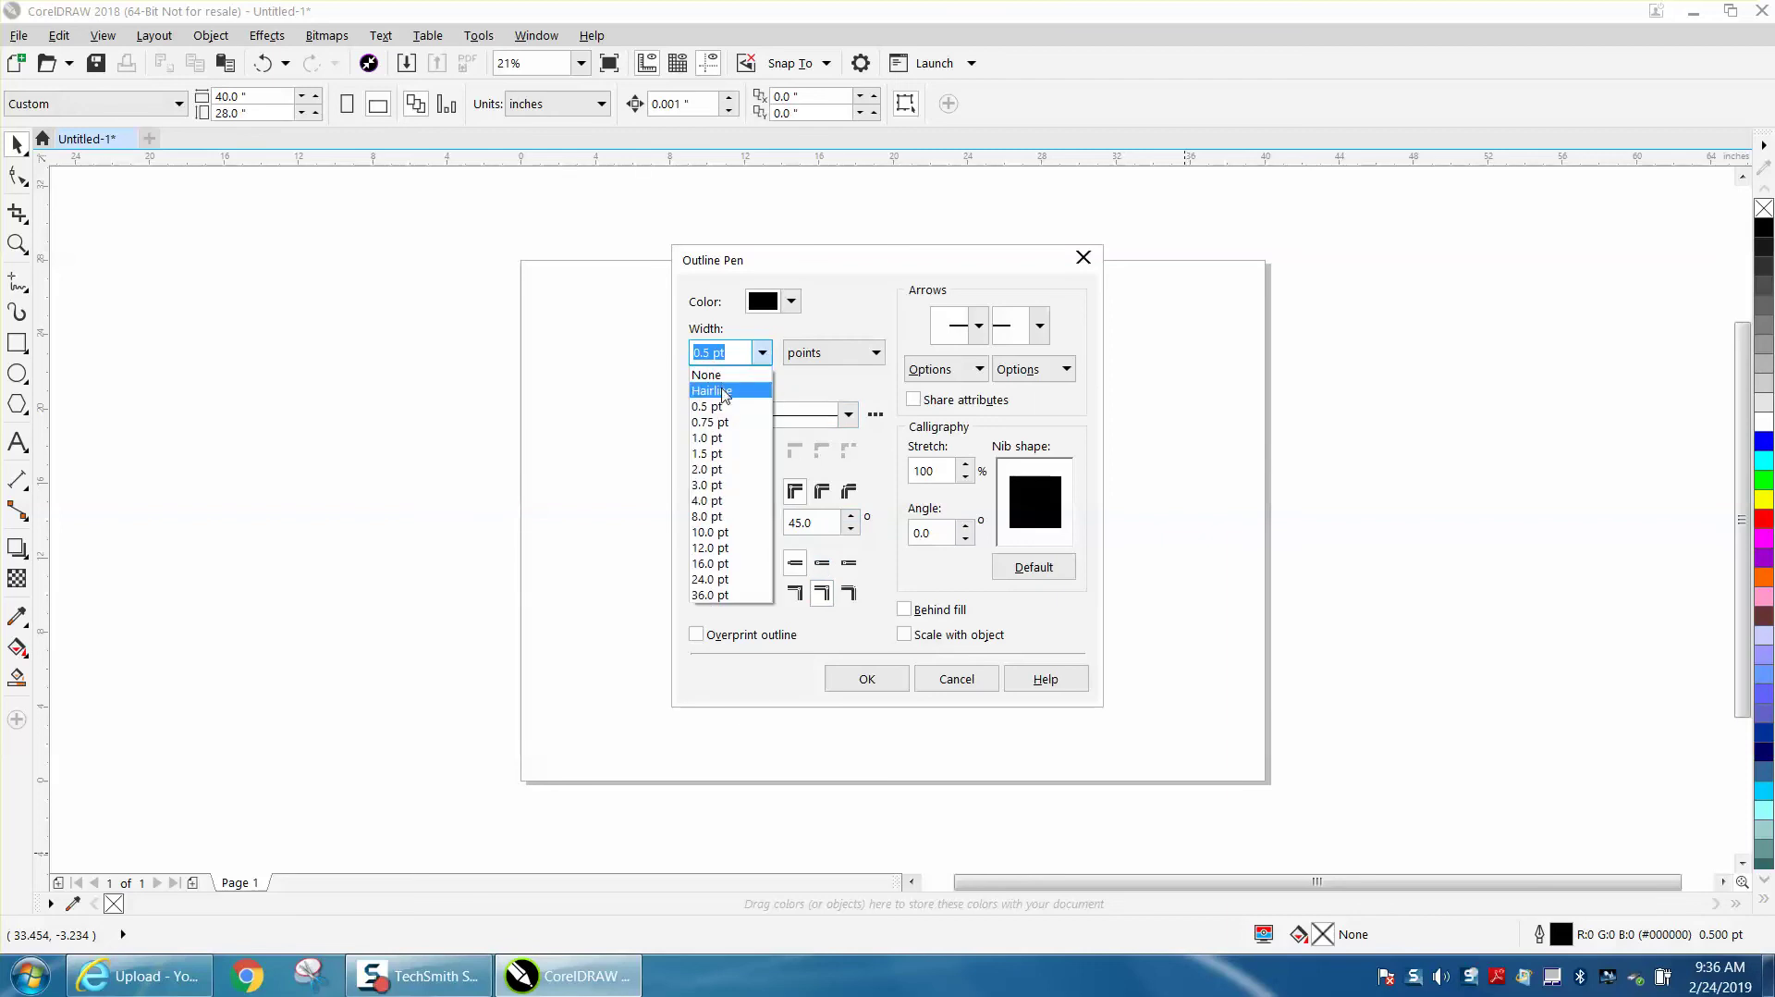
left_click(716, 371)
Step: Set the default outline colour to red from the Default Palette and confirm
left_click(792, 302)
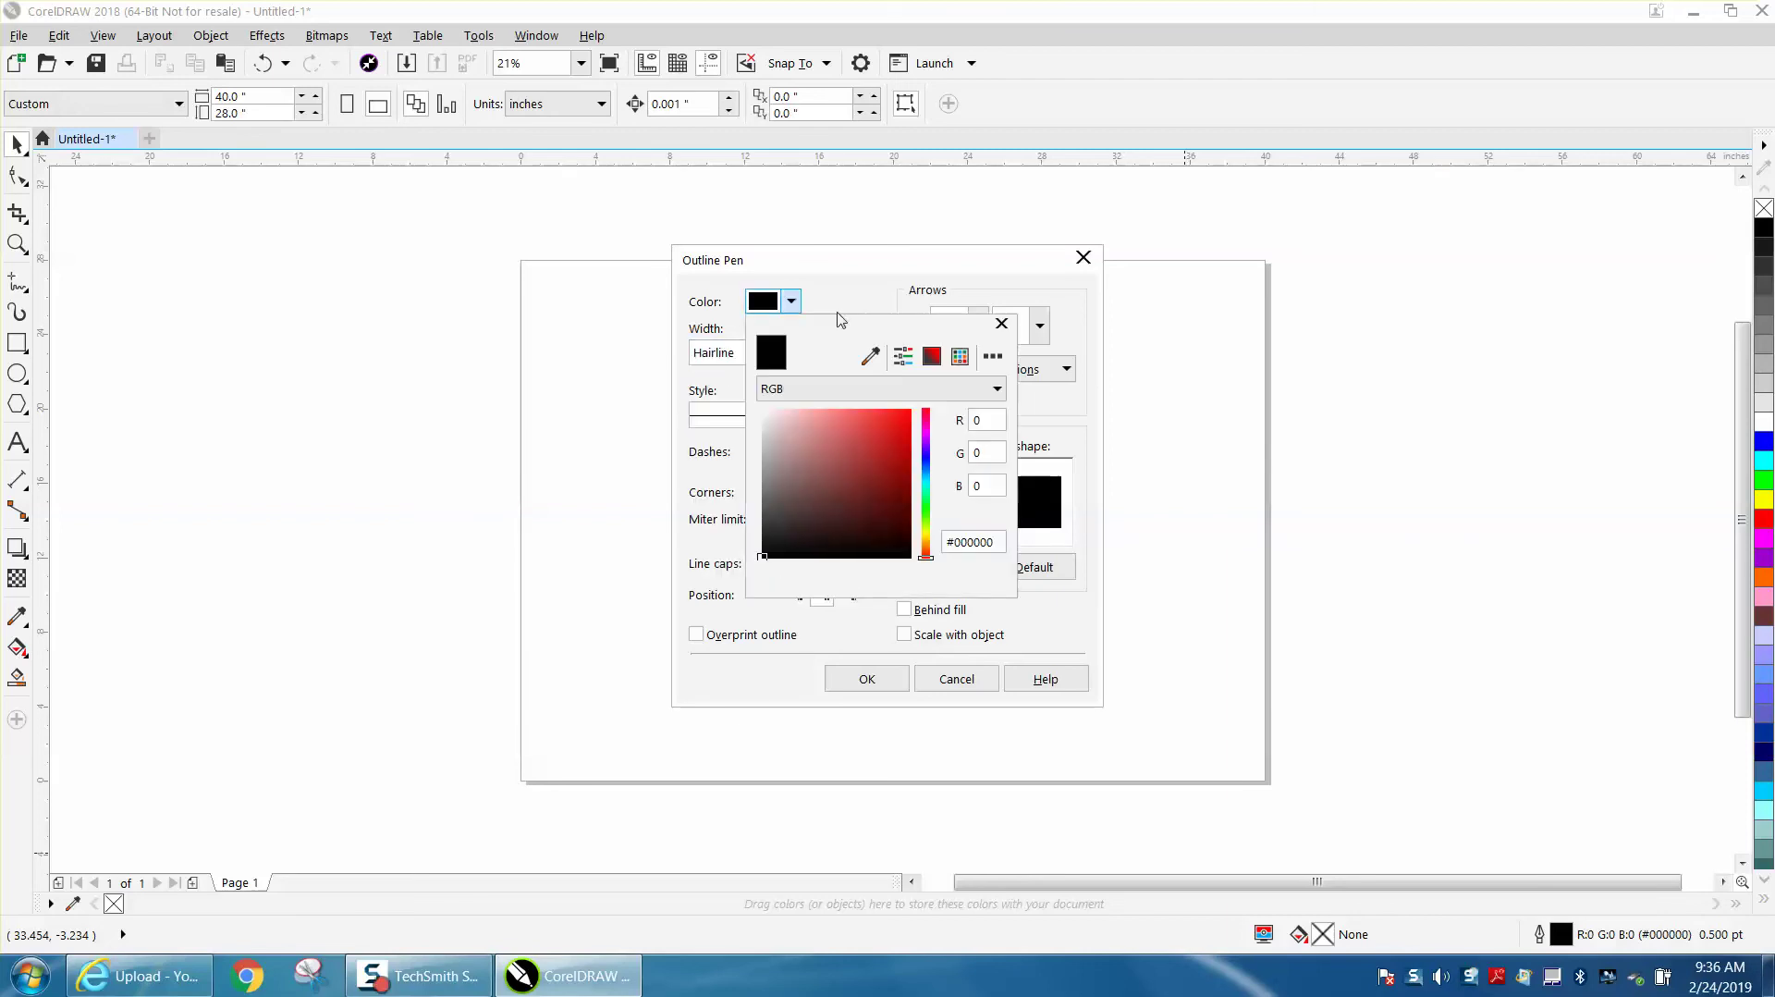
left_click(961, 357)
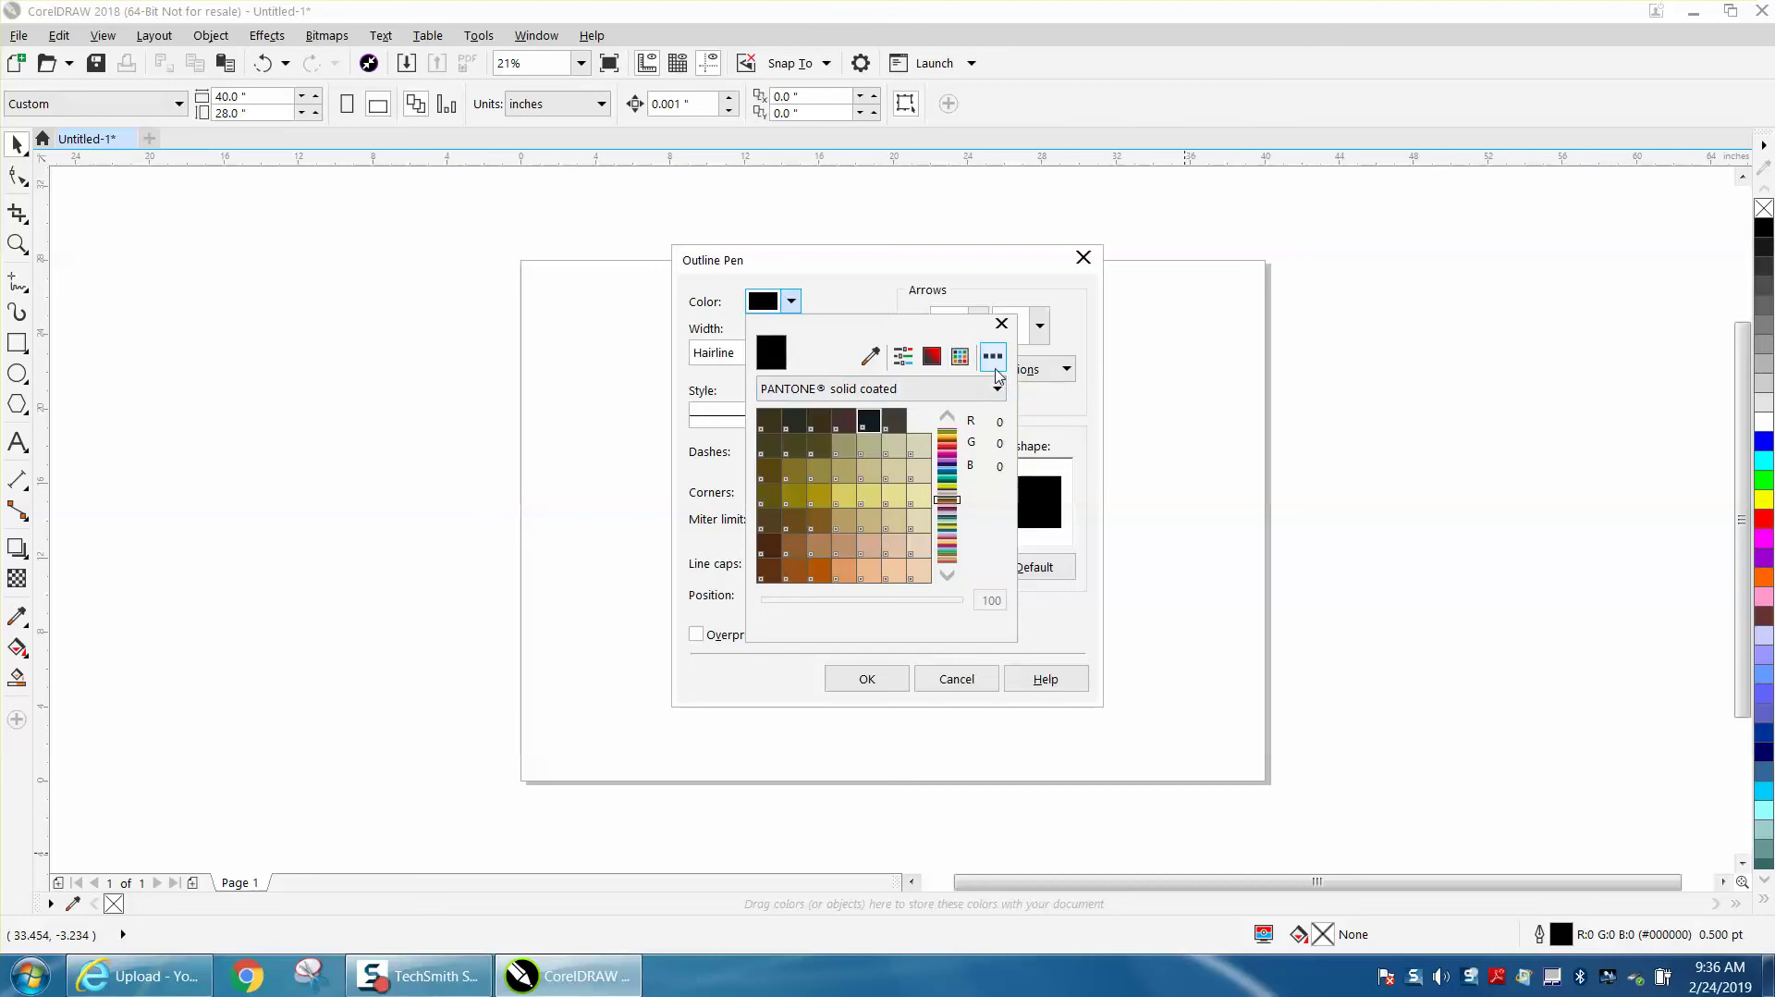
left_click(999, 389)
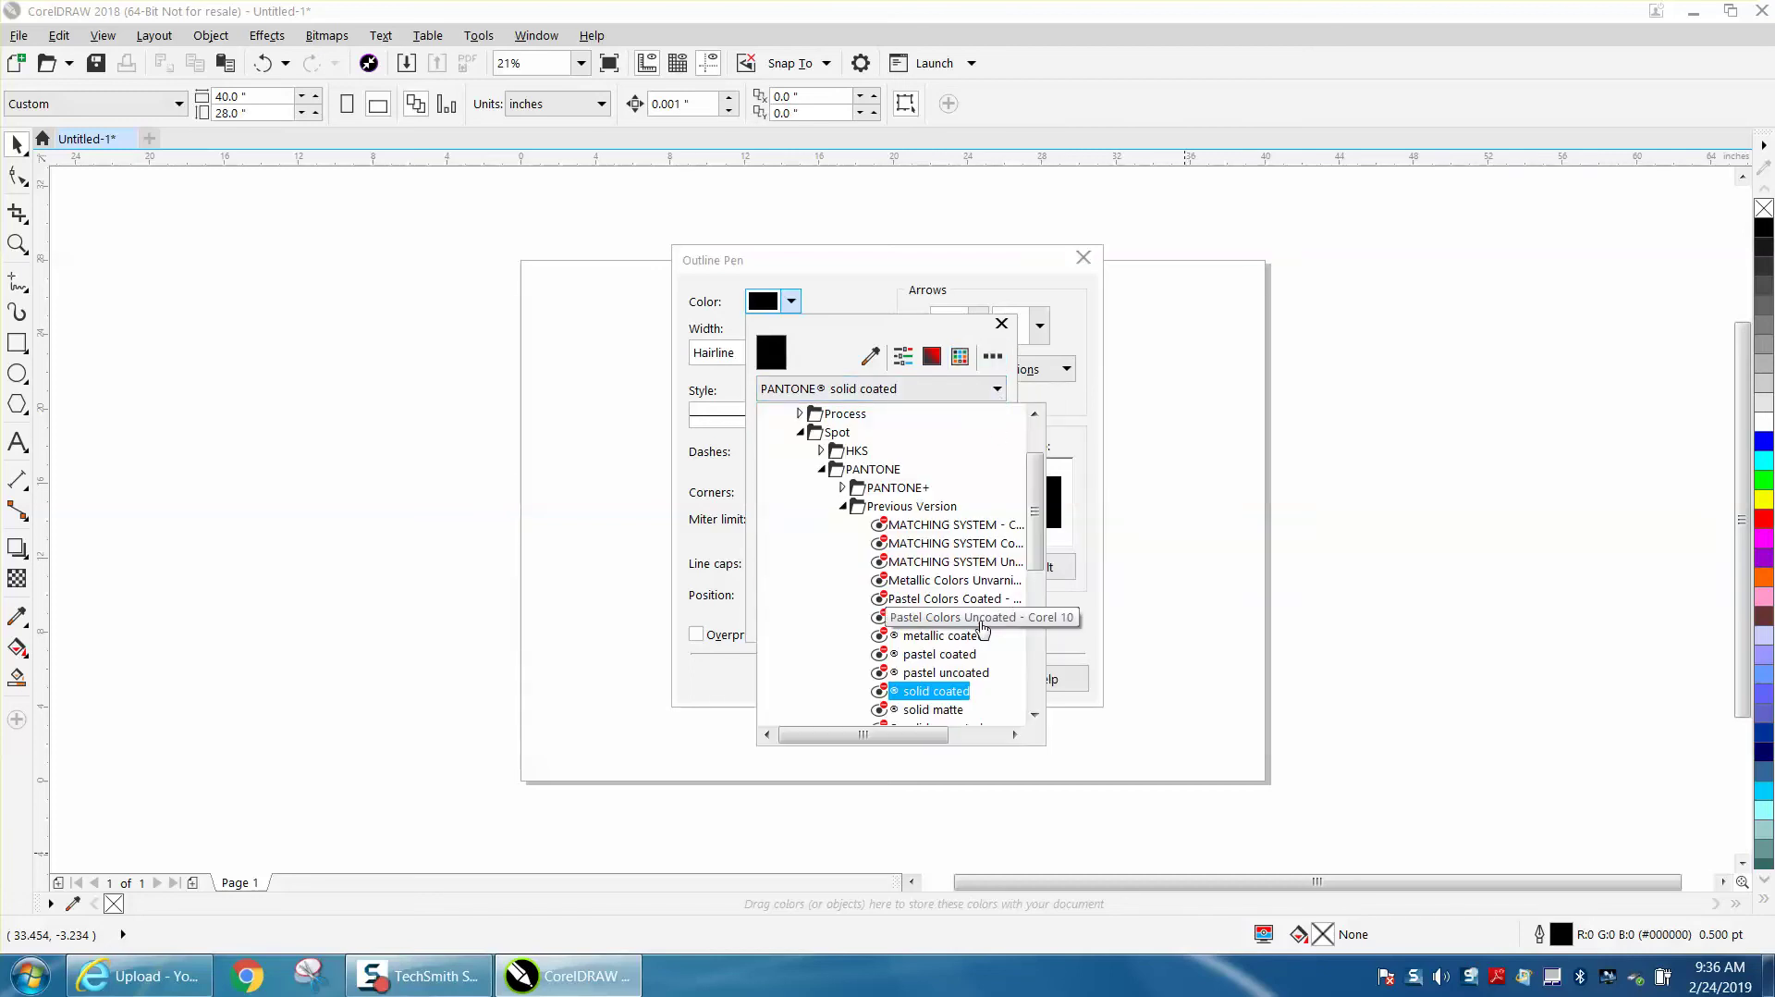
scroll(976, 614, "down", 5)
scroll(978, 615, "down", 2)
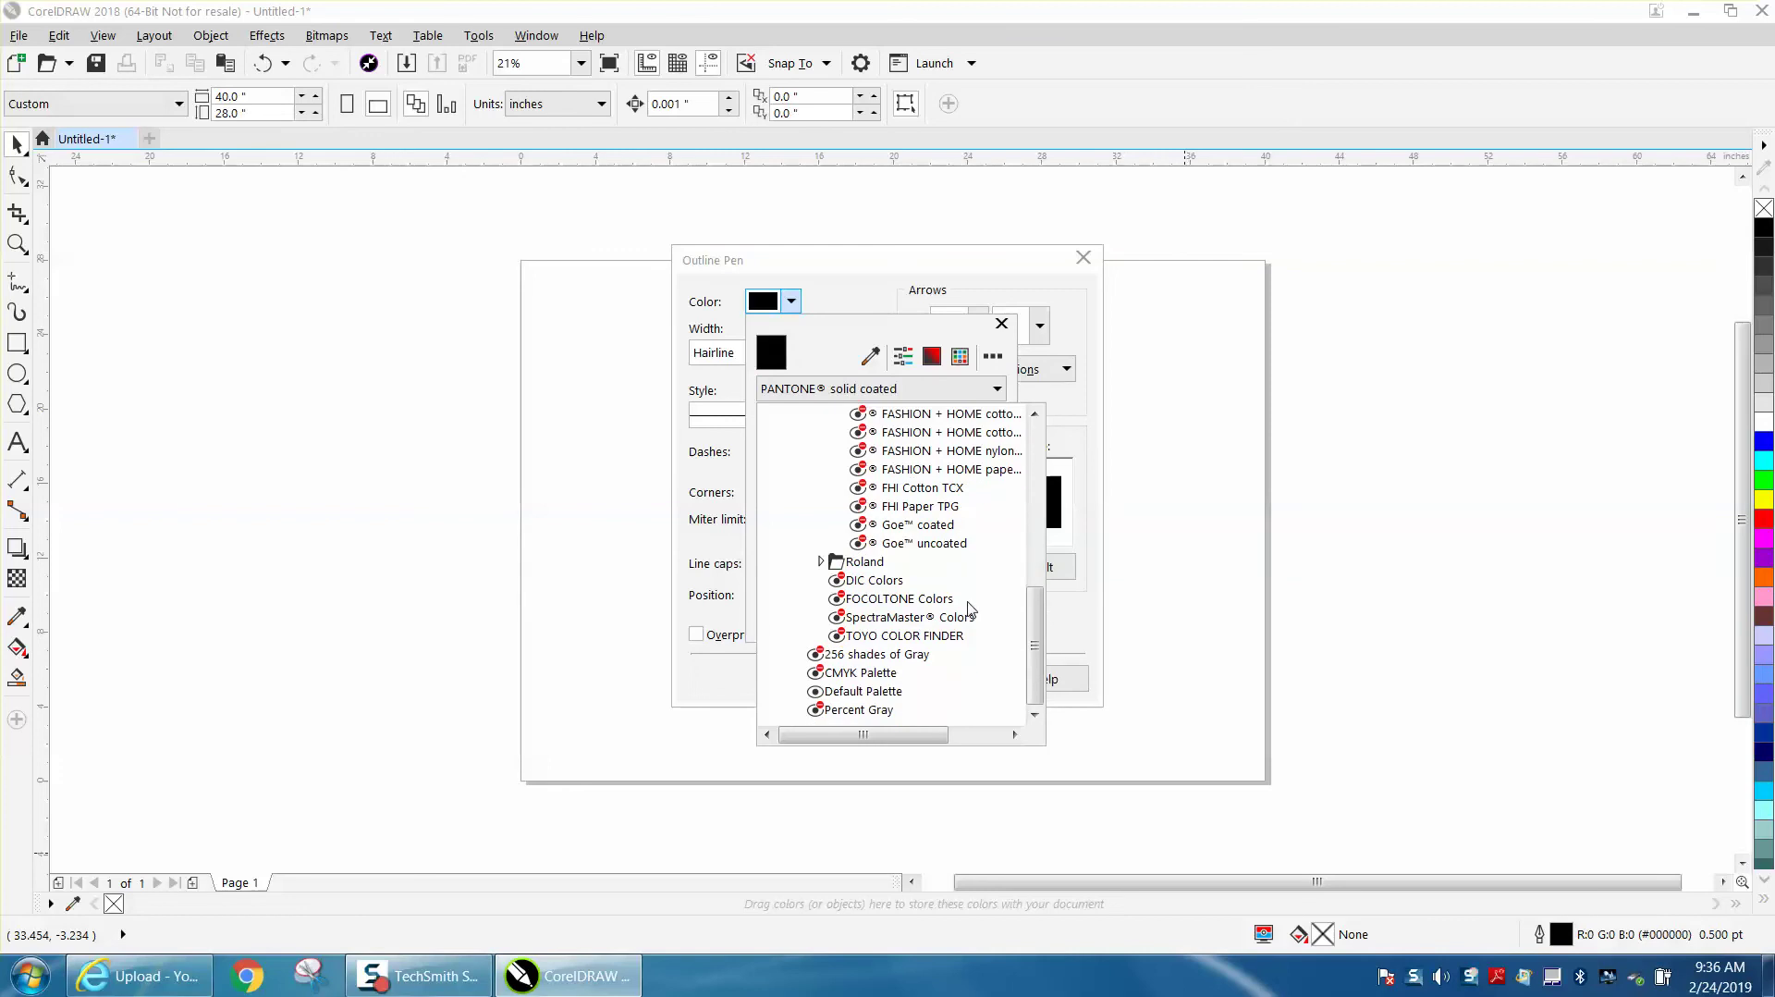
left_click(882, 700)
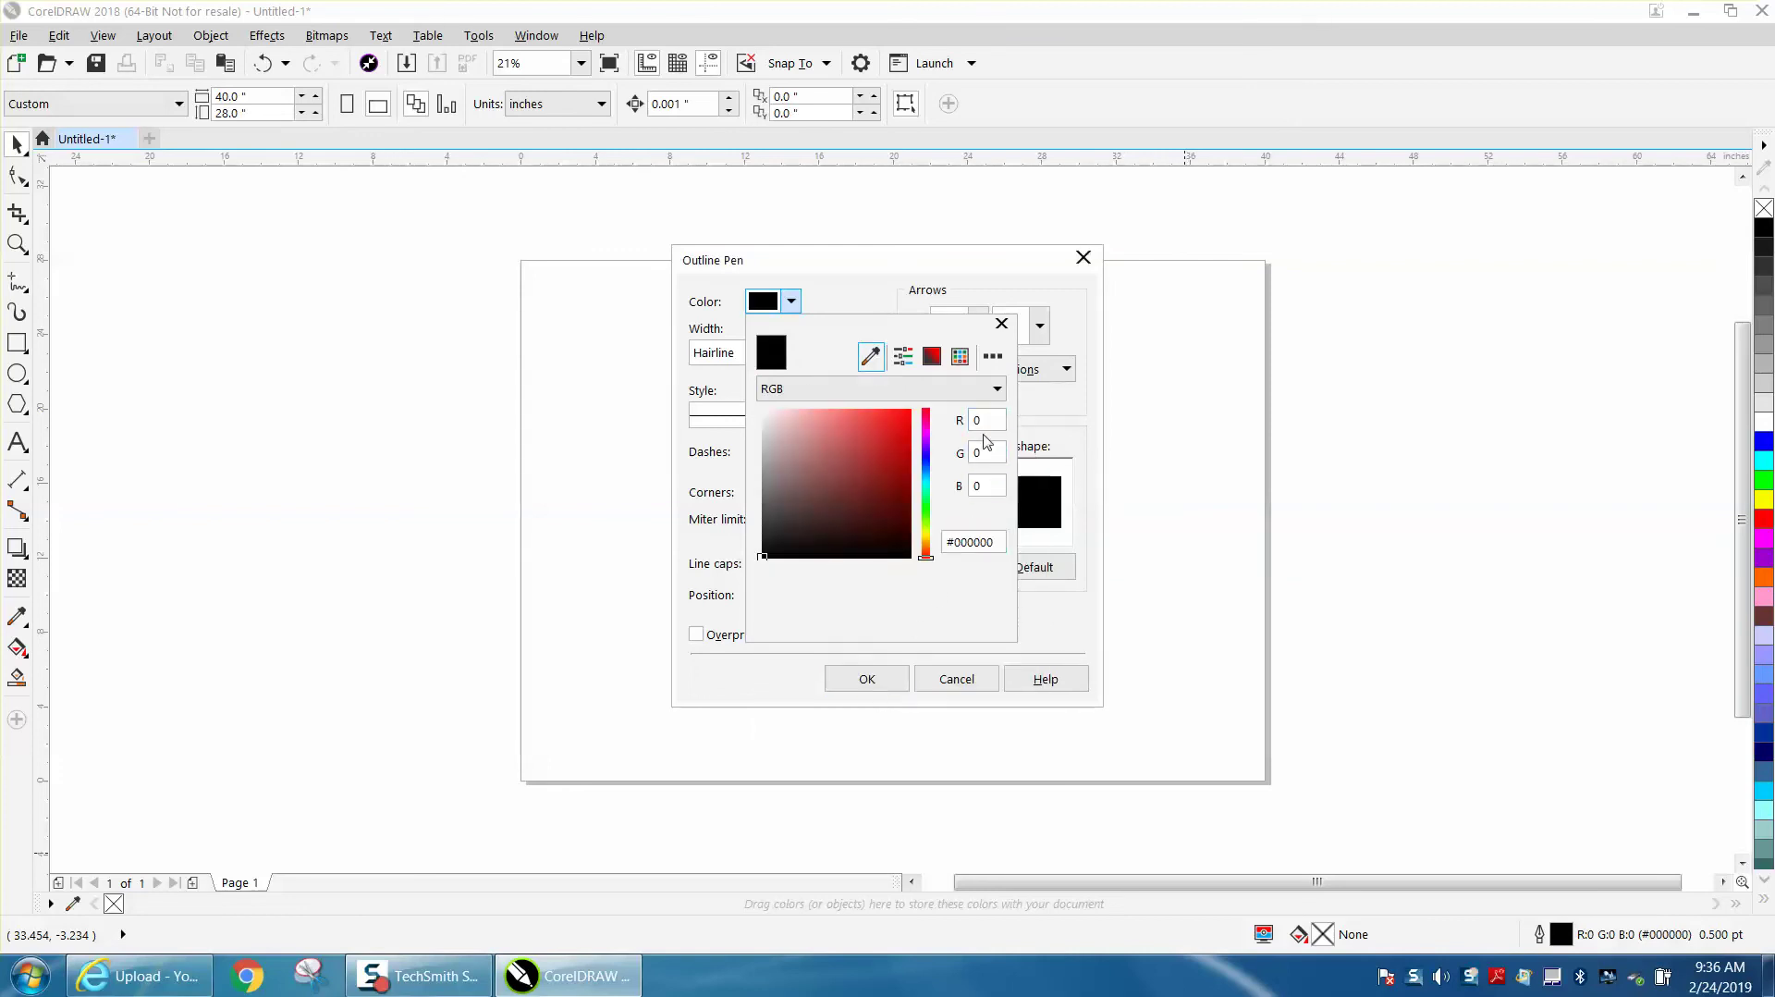
left_click(959, 356)
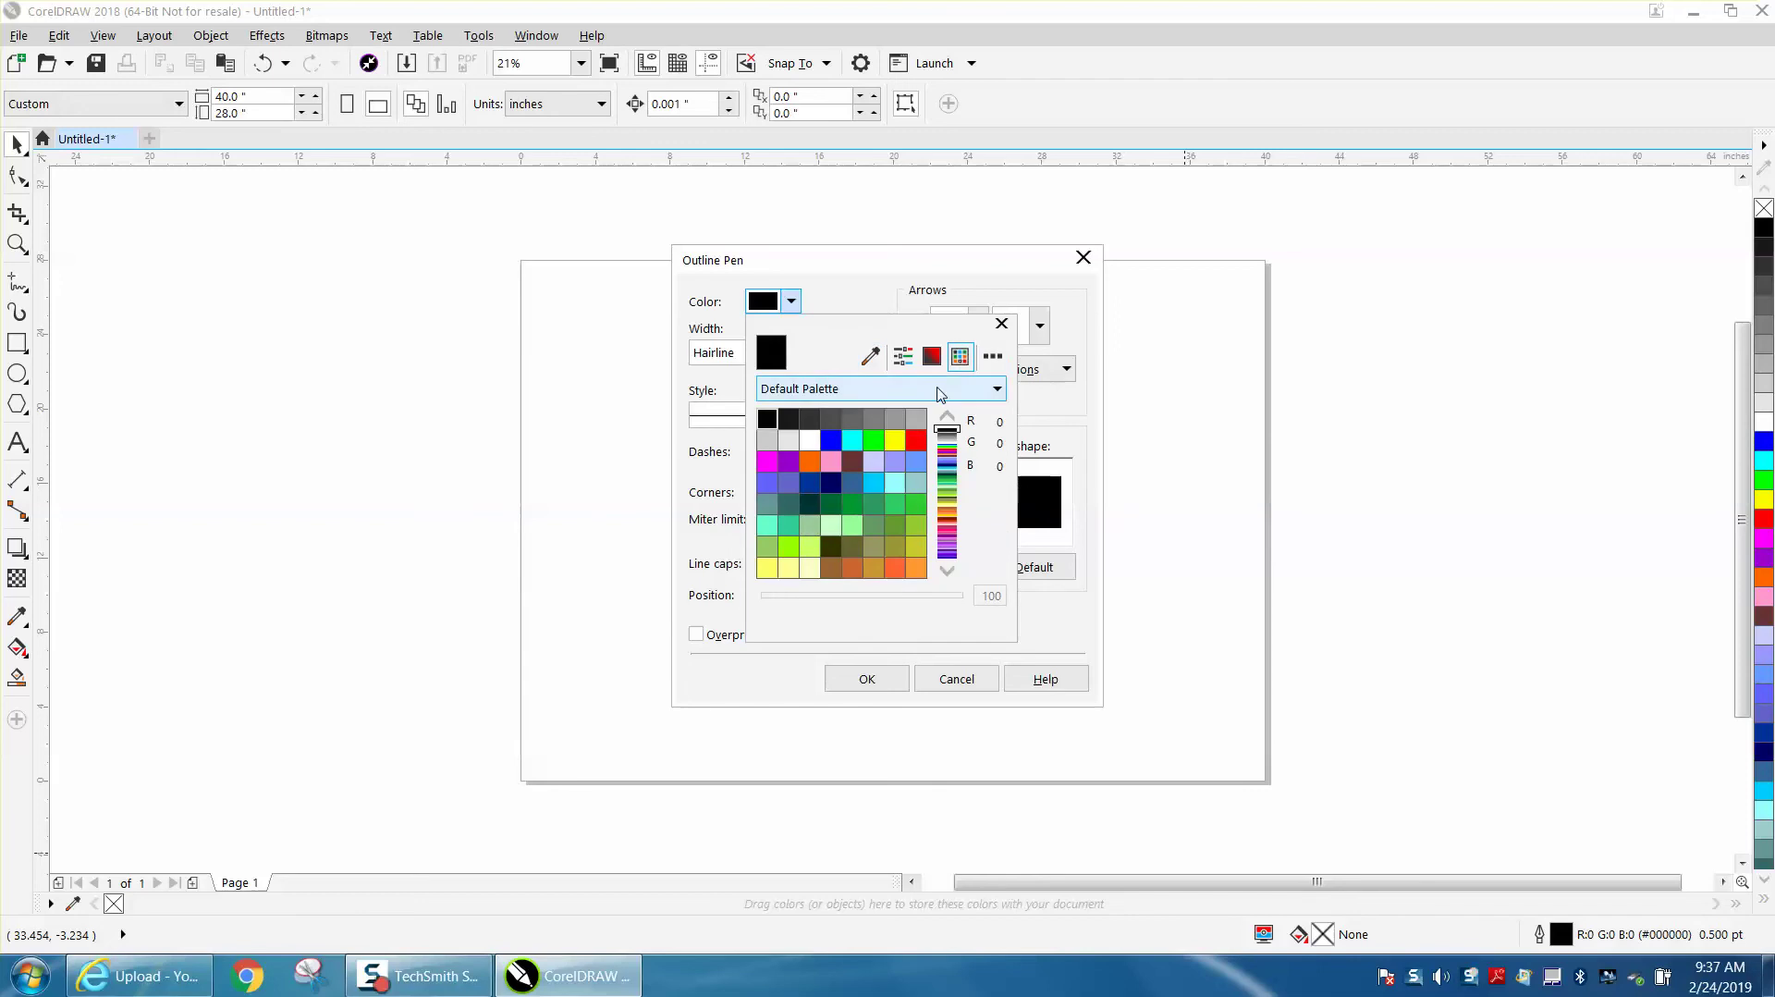
left_click(915, 441)
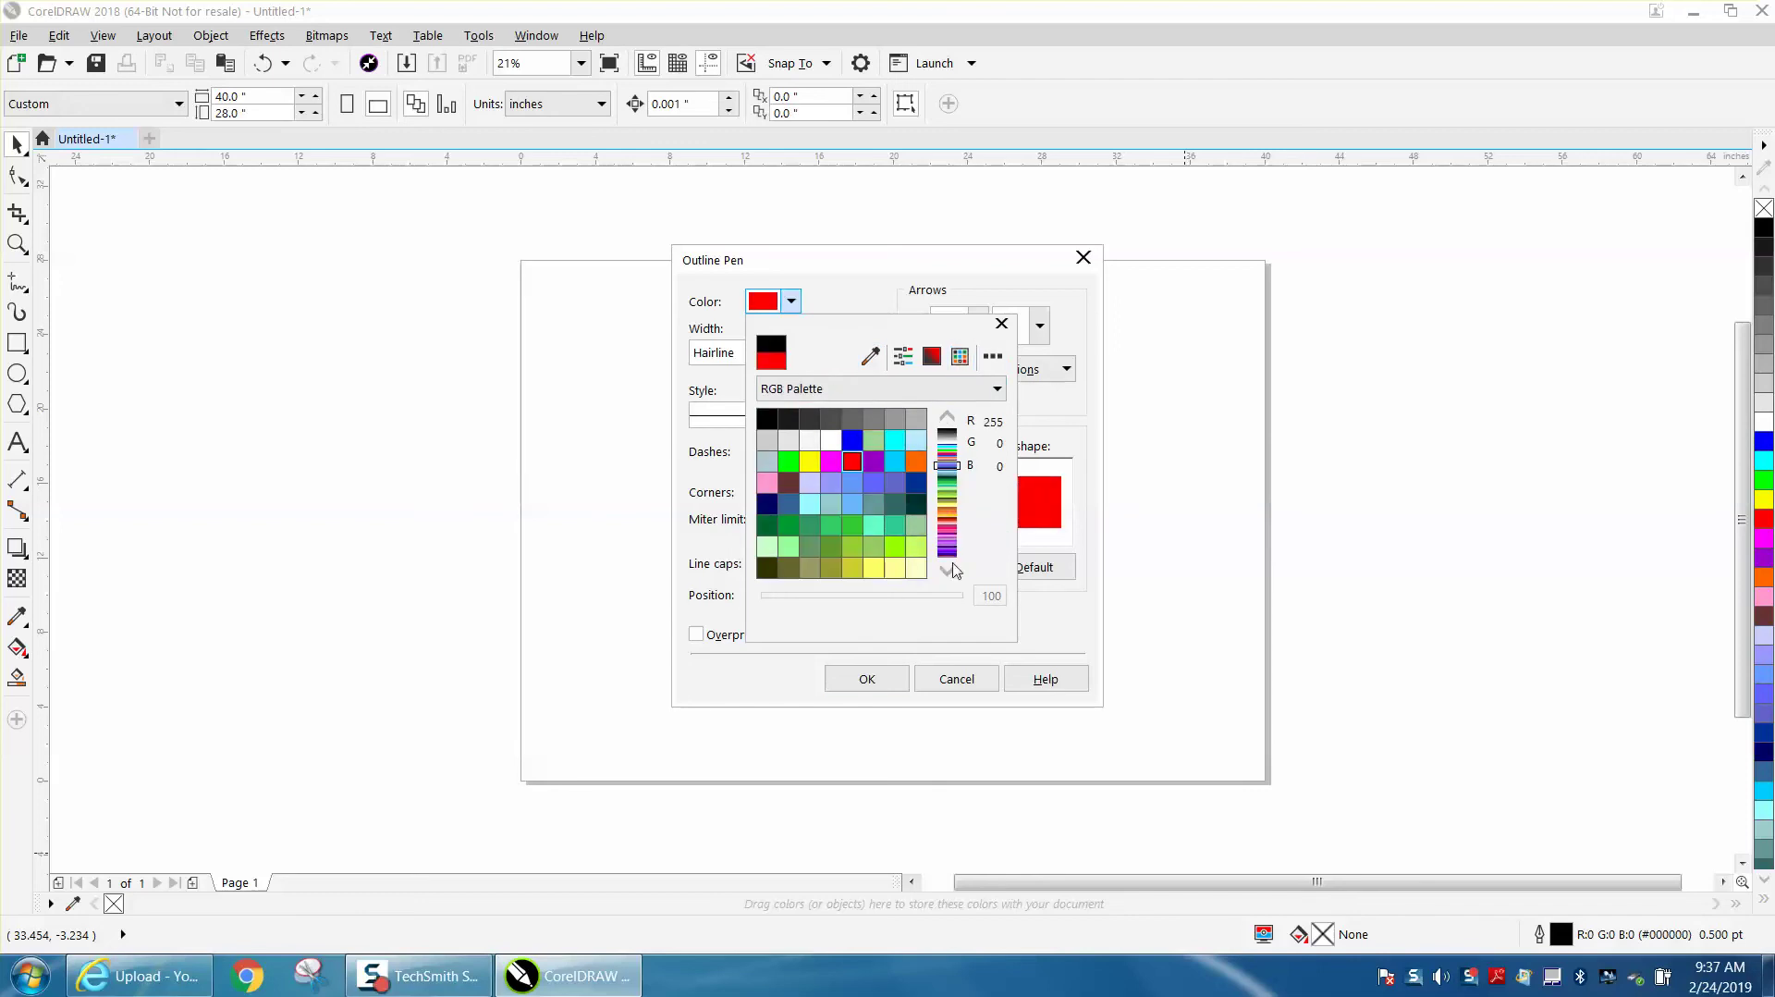
left_click(901, 682)
left_click(874, 680)
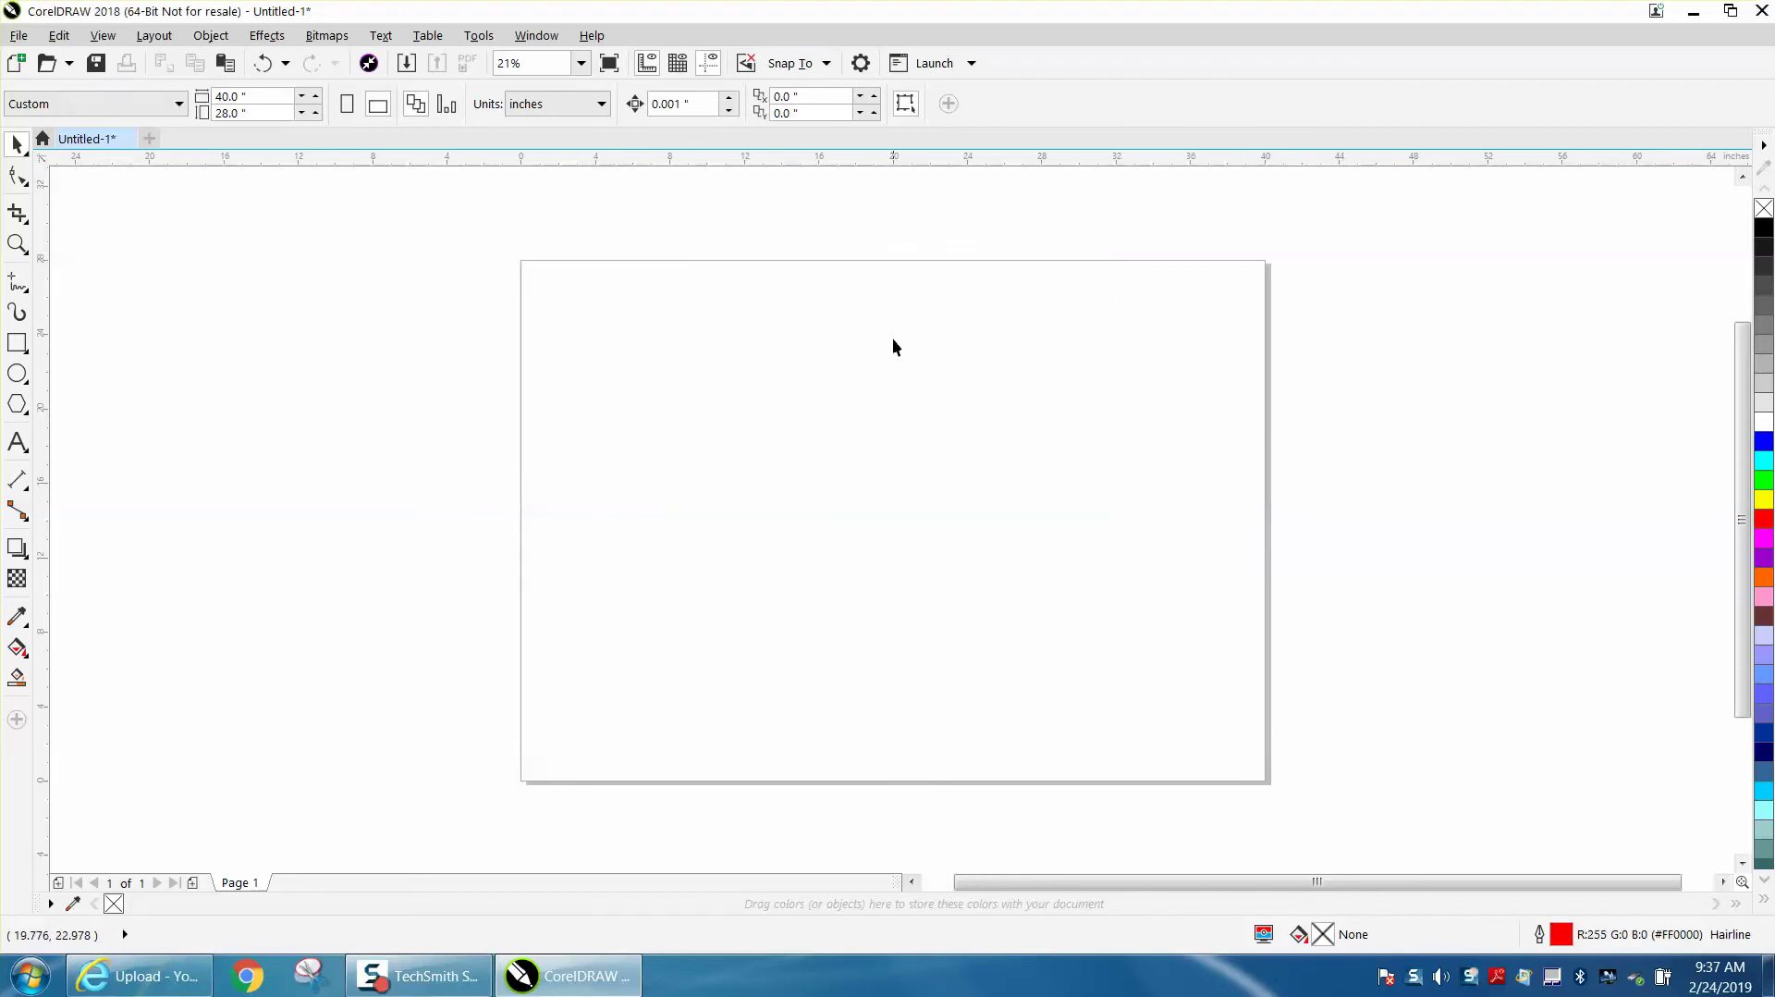
Step: Choose Customize > Workspace > Import and open the doug2 workspace file
right_click(1066, 113)
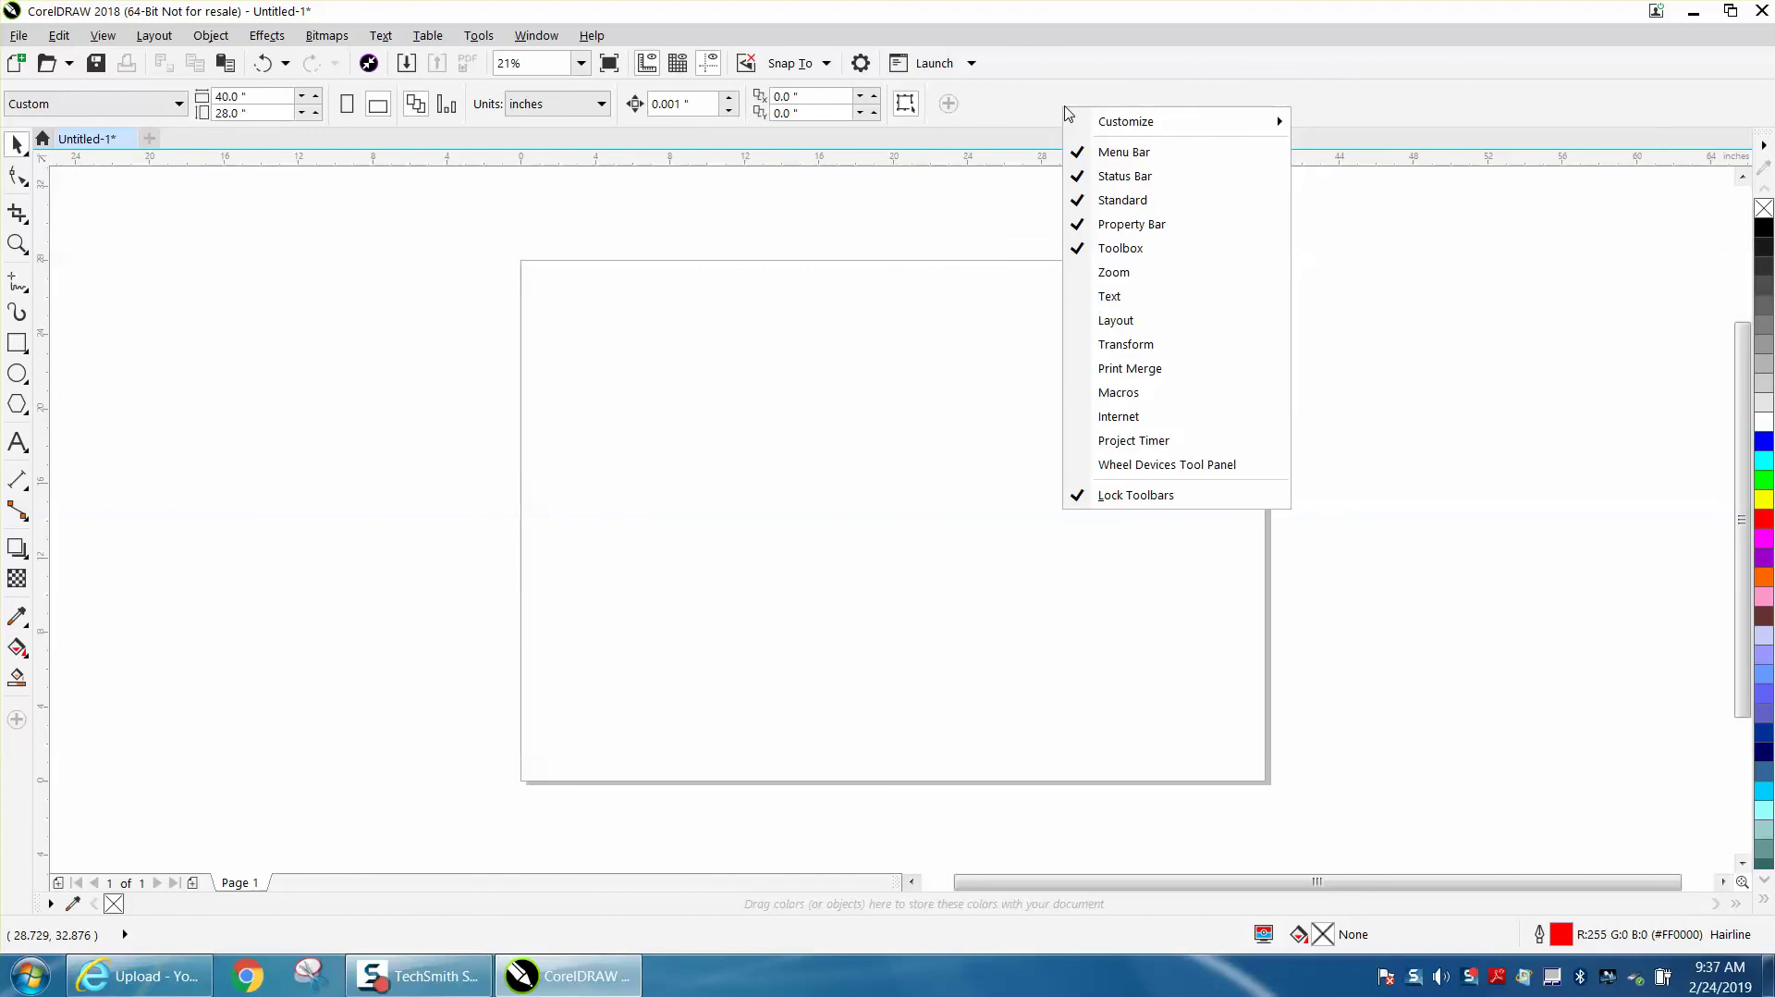
mouse_move(1089, 124)
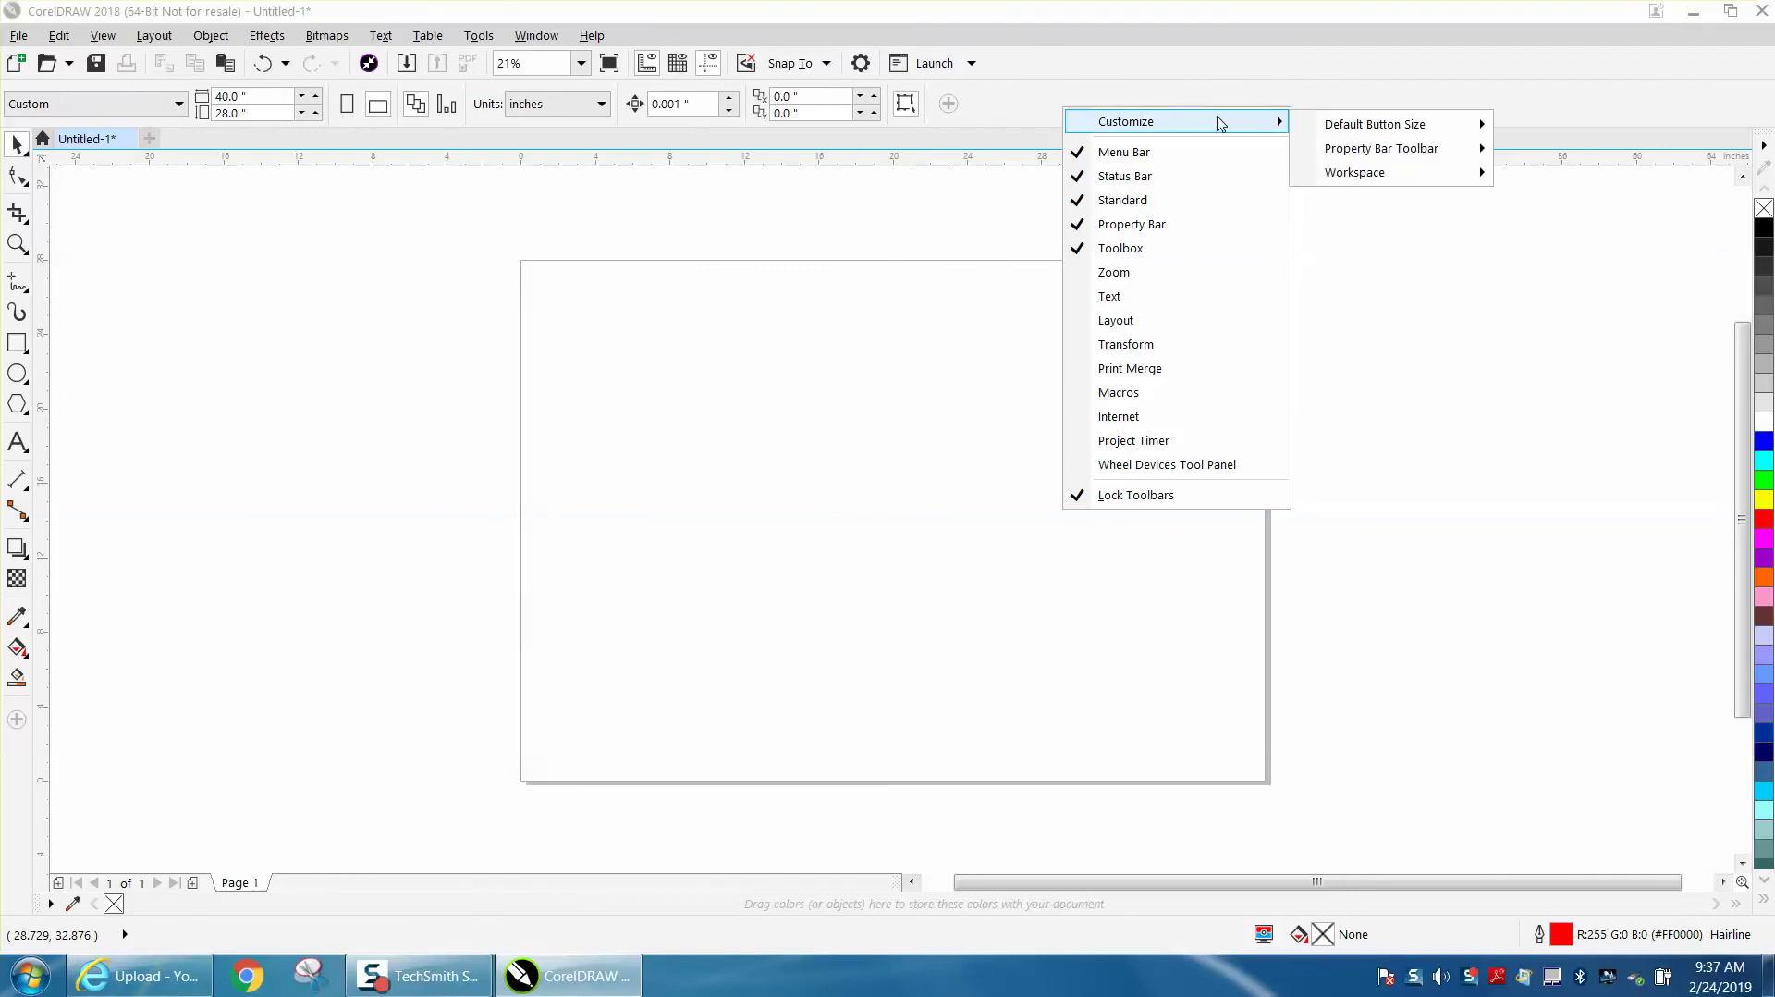
mouse_move(1333, 176)
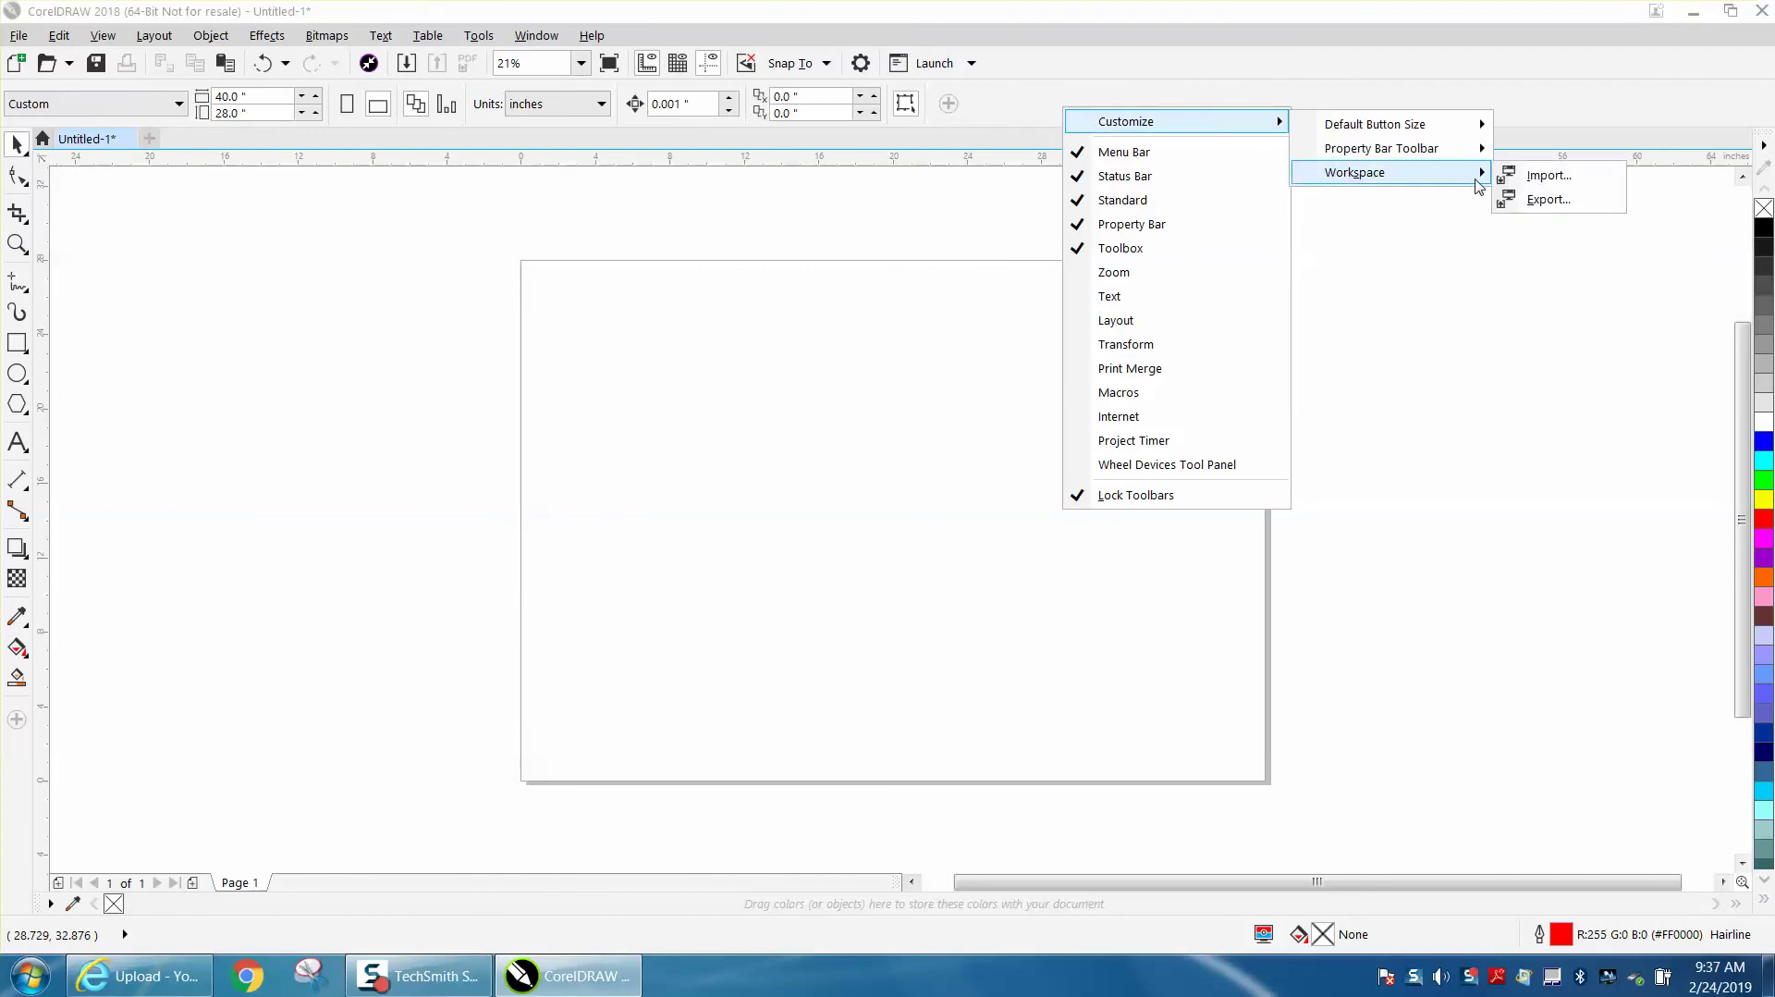
left_click(1516, 178)
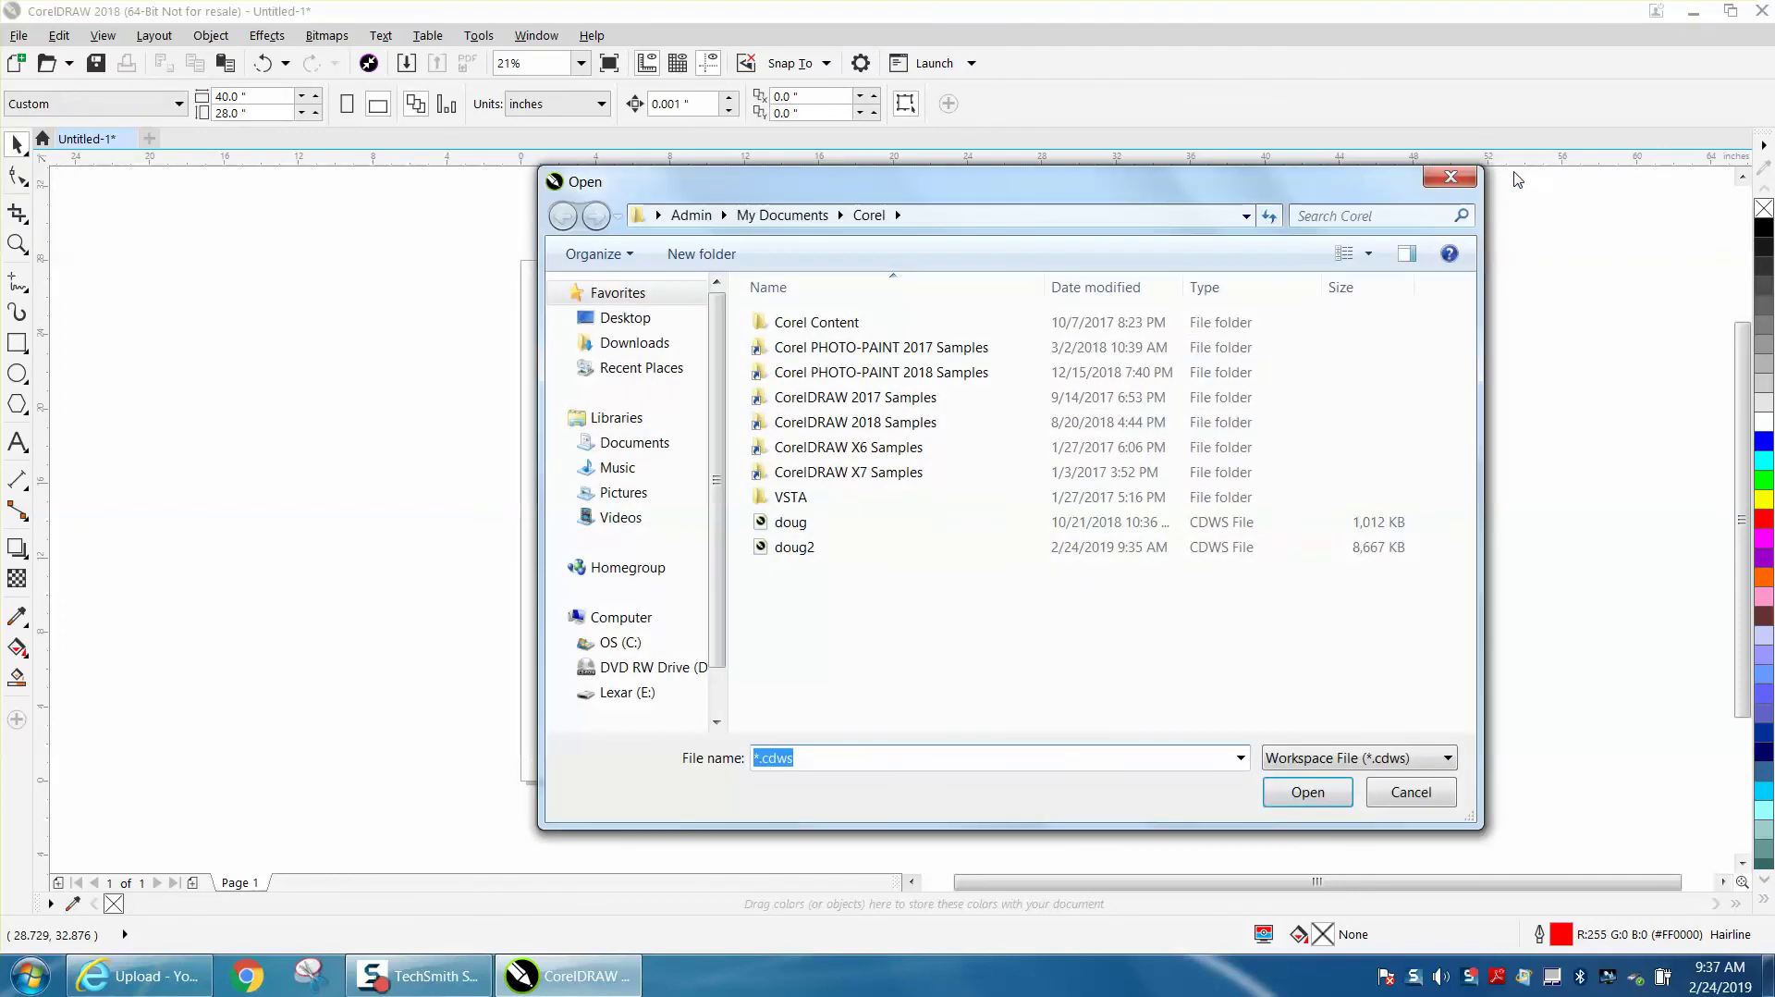
left_click(793, 548)
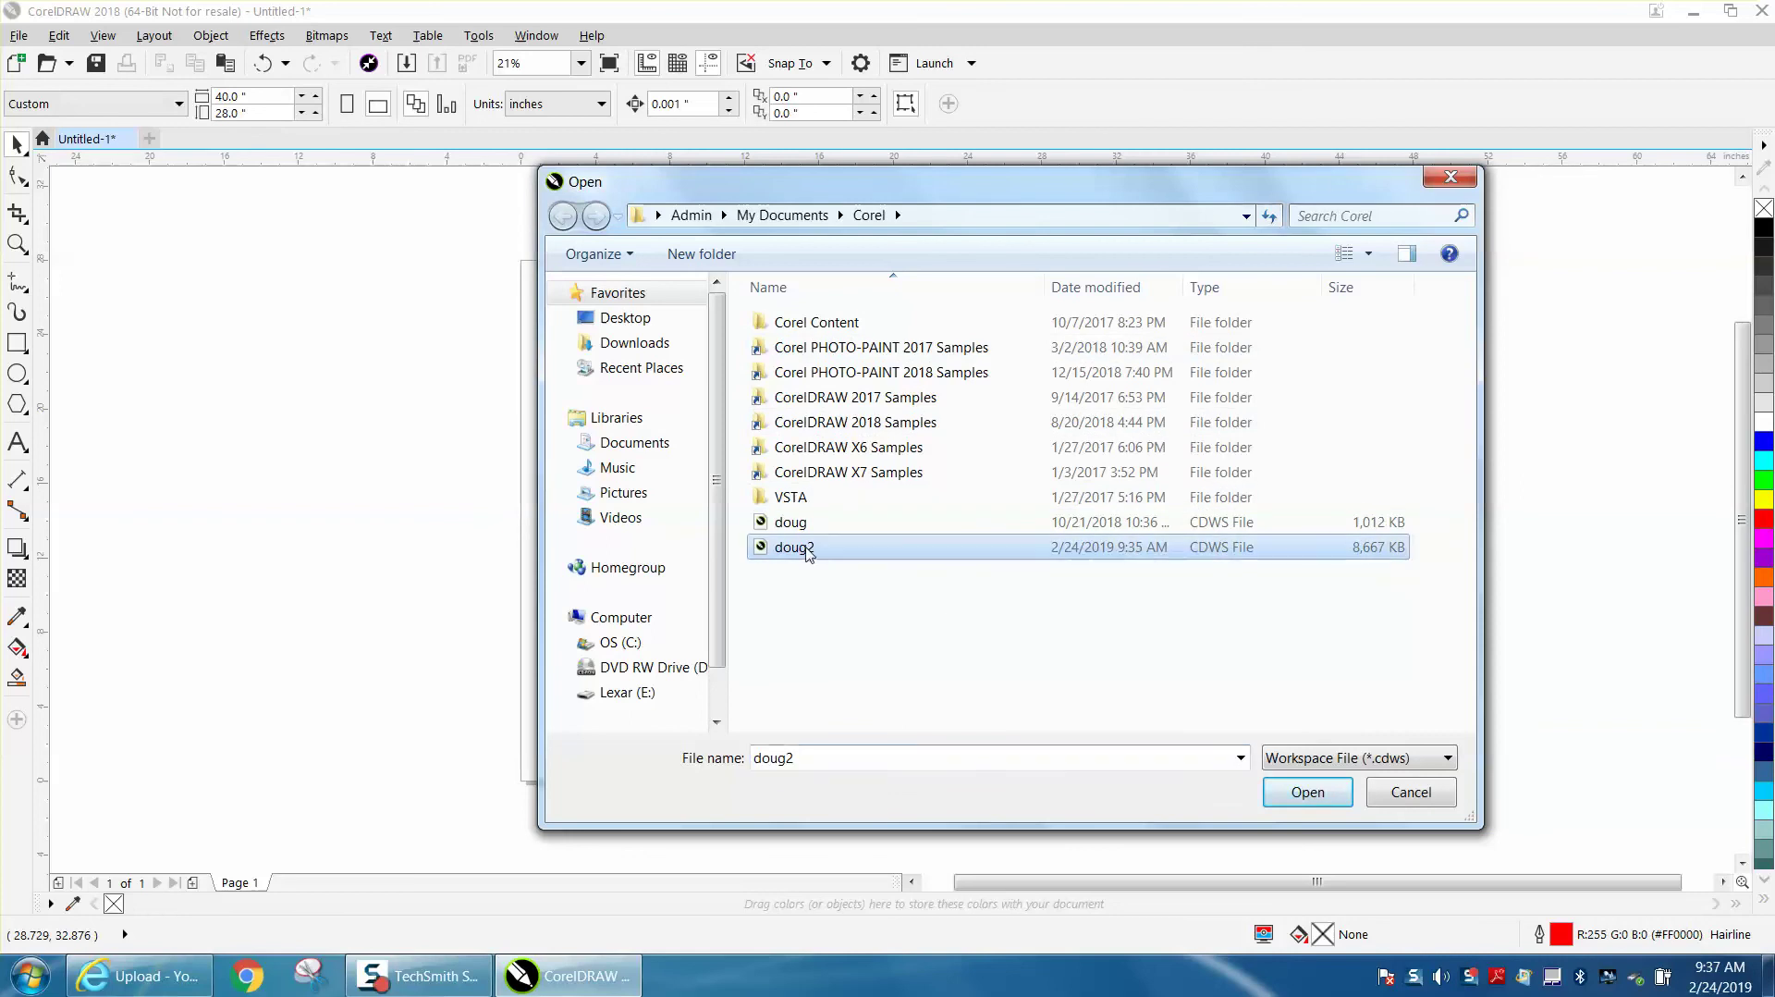
left_click(1294, 792)
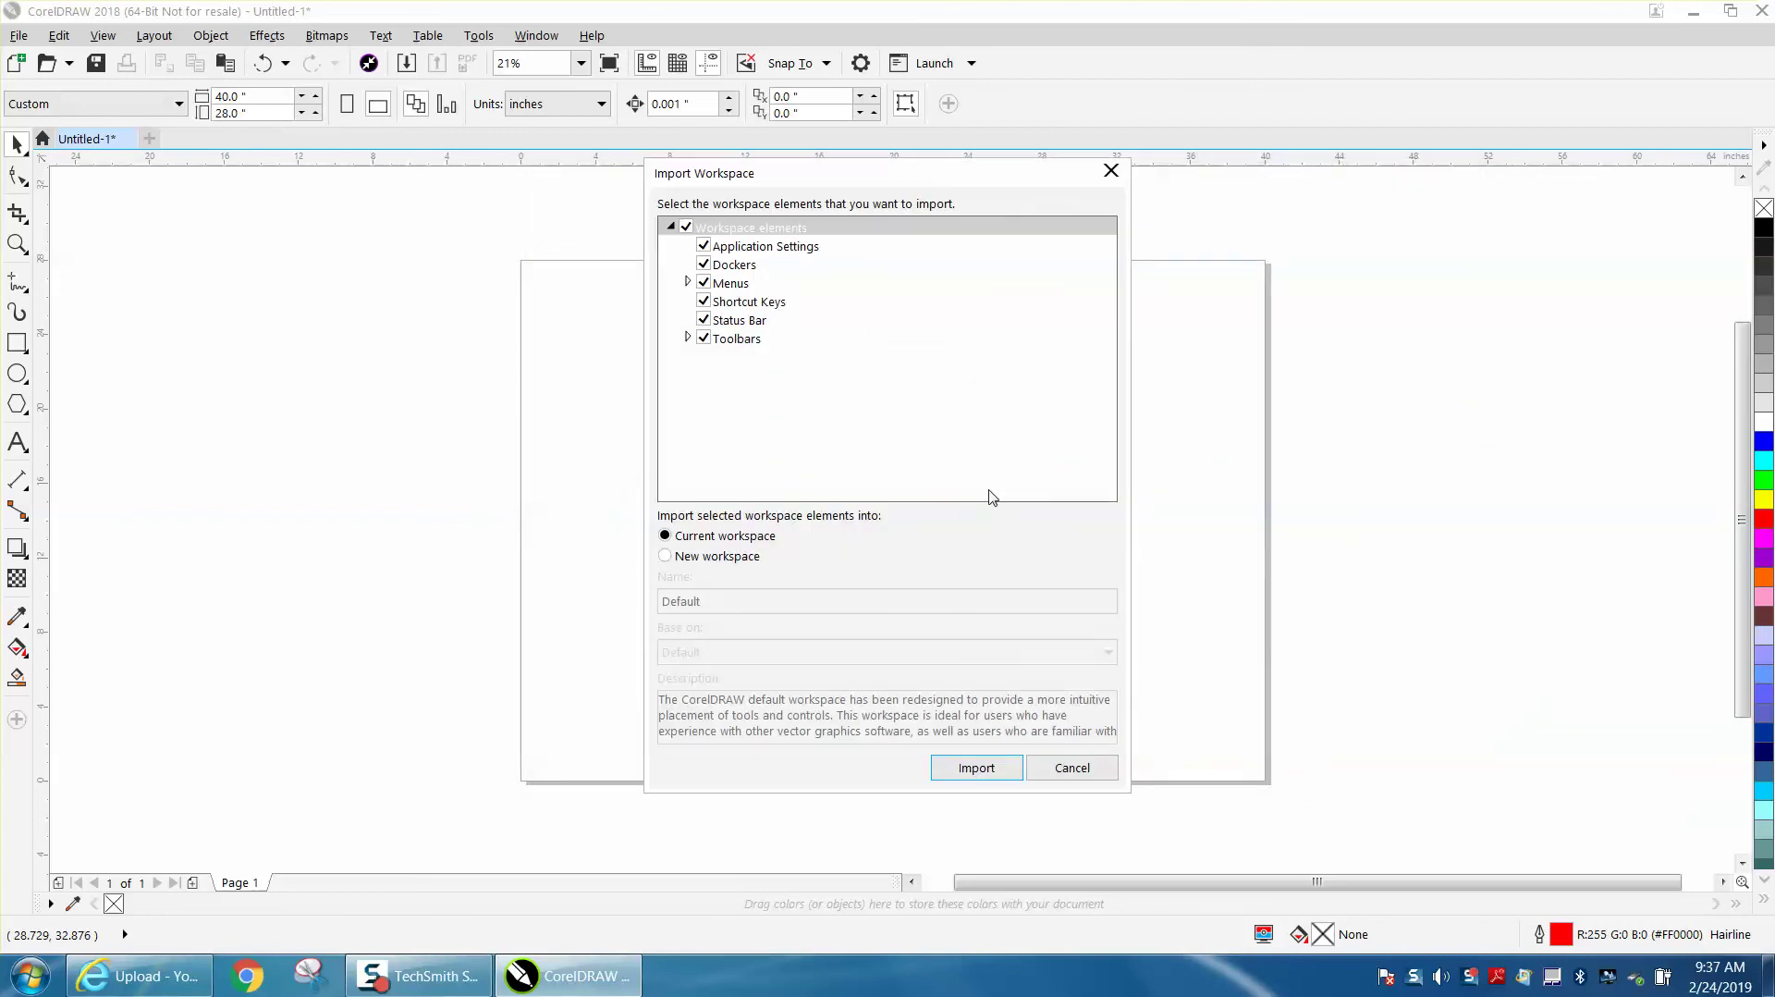
Step: Import all doug2.cdws elements into the current workspace
left_click(984, 769)
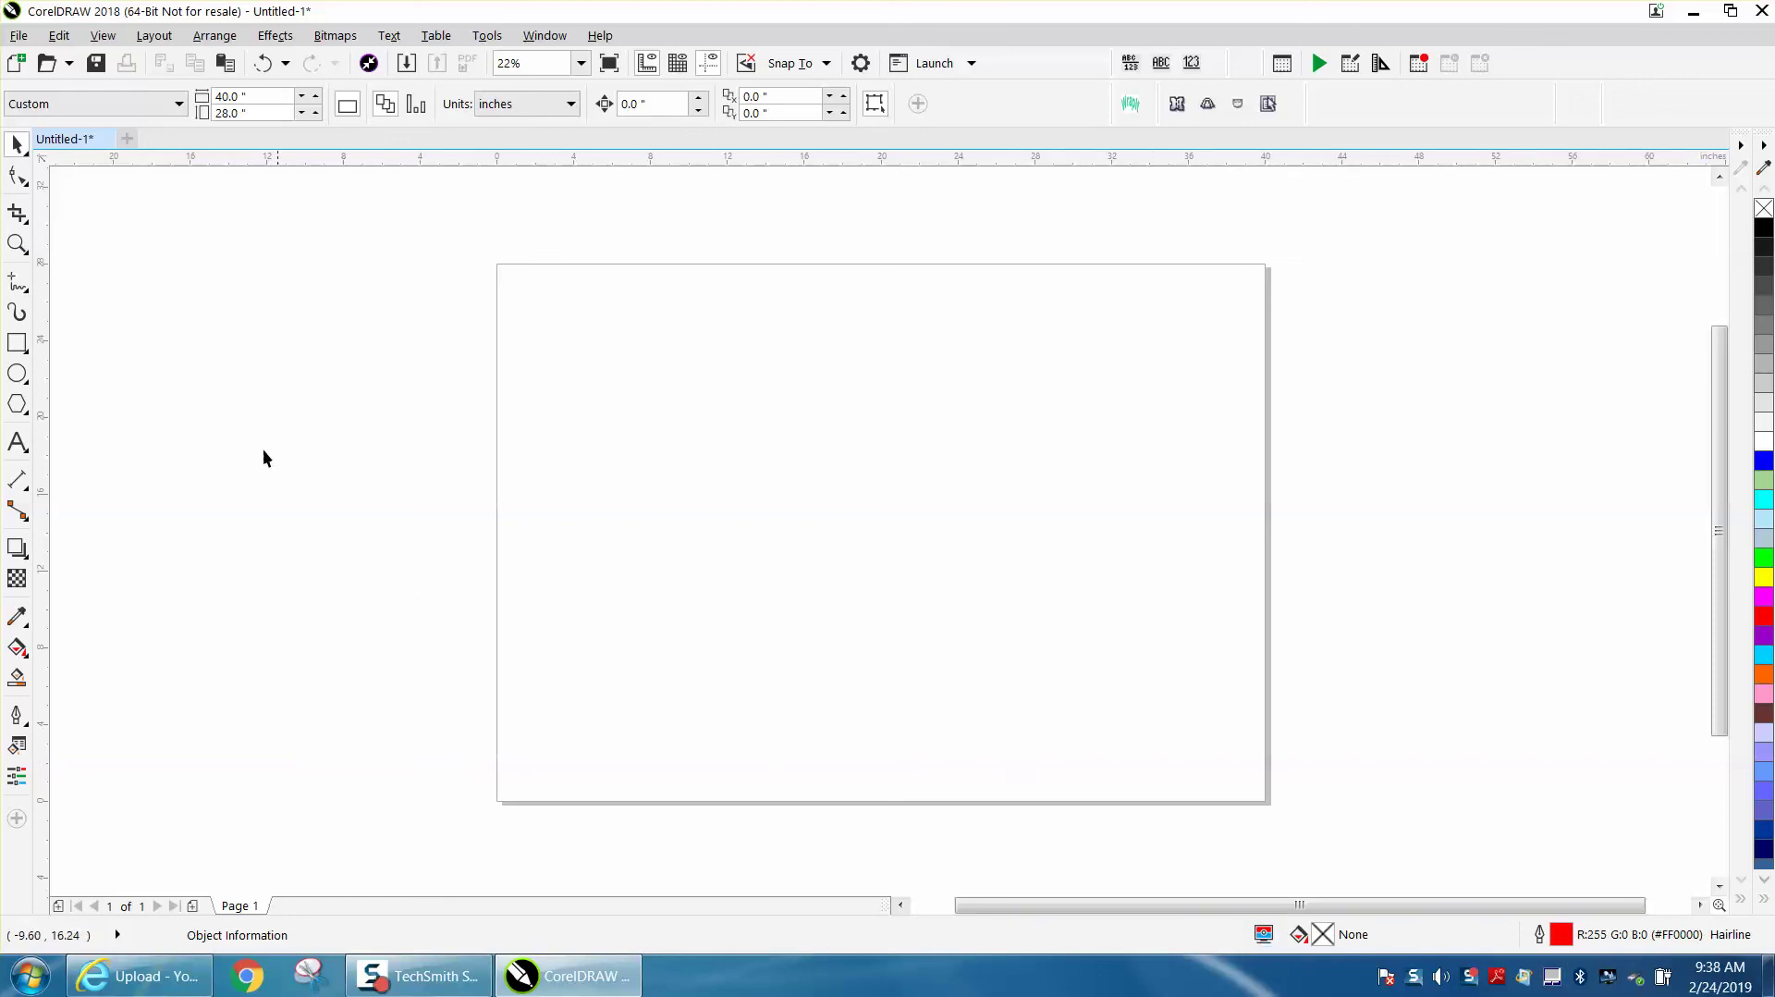
left_click(17, 821)
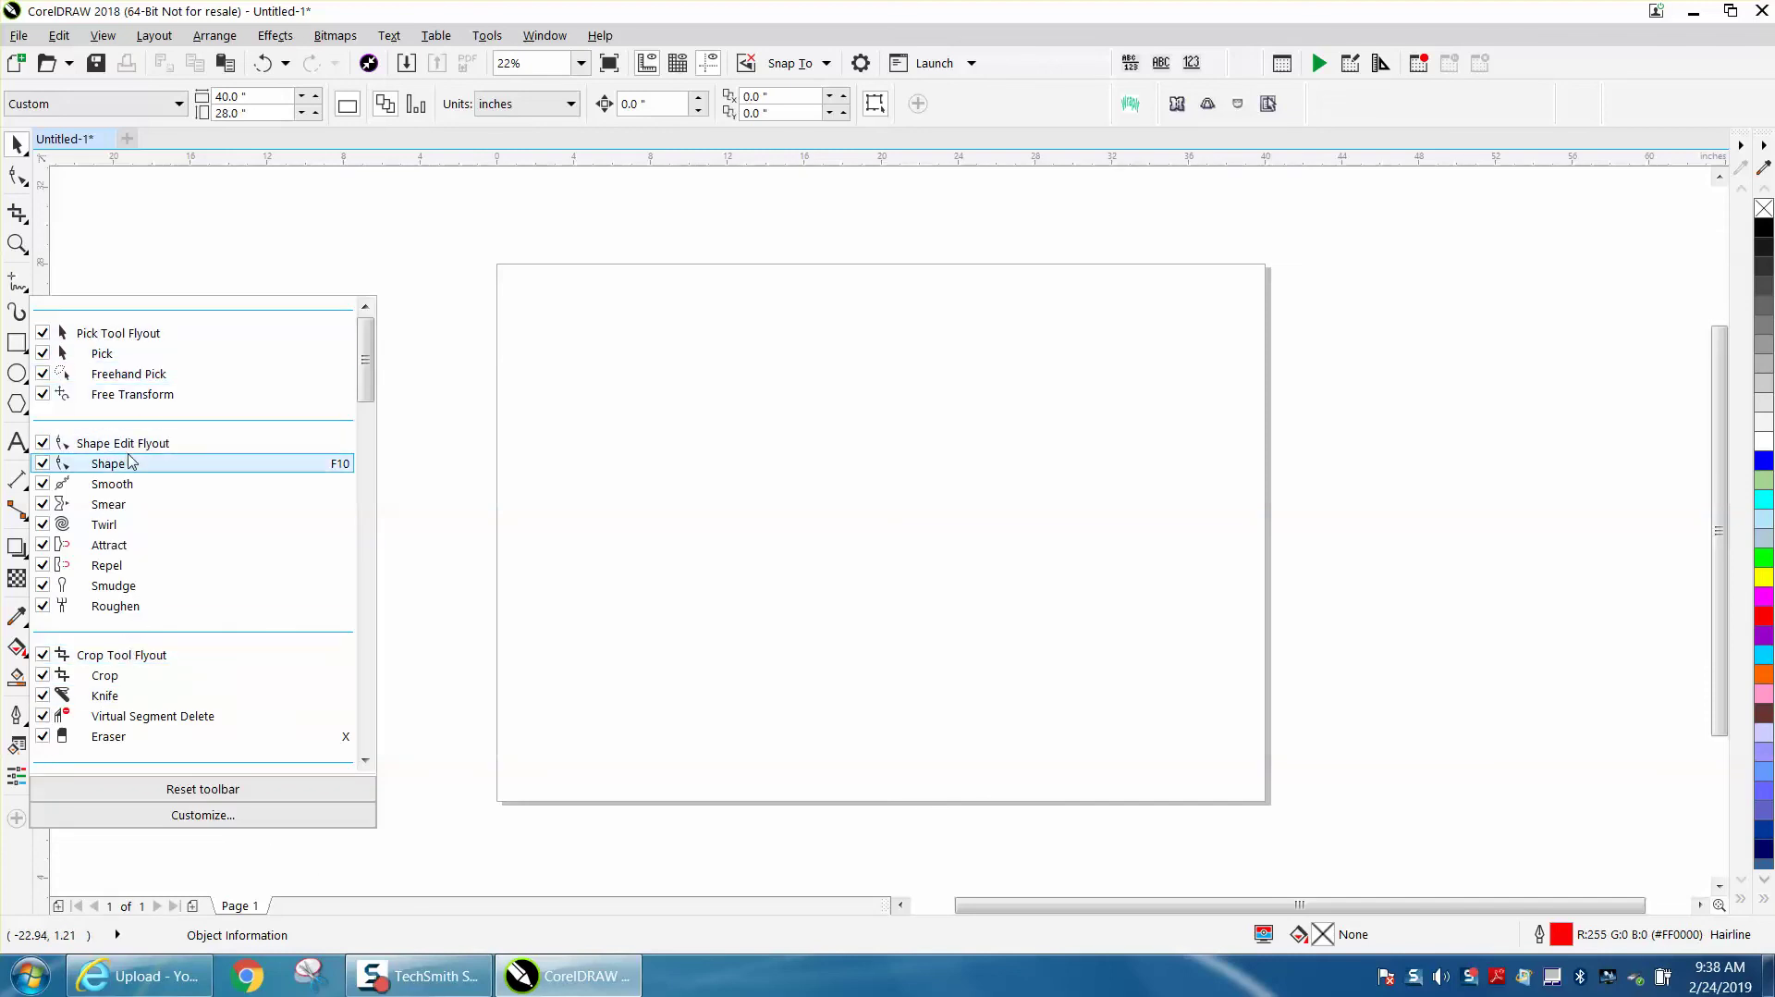
scroll(180, 612, "down", 2)
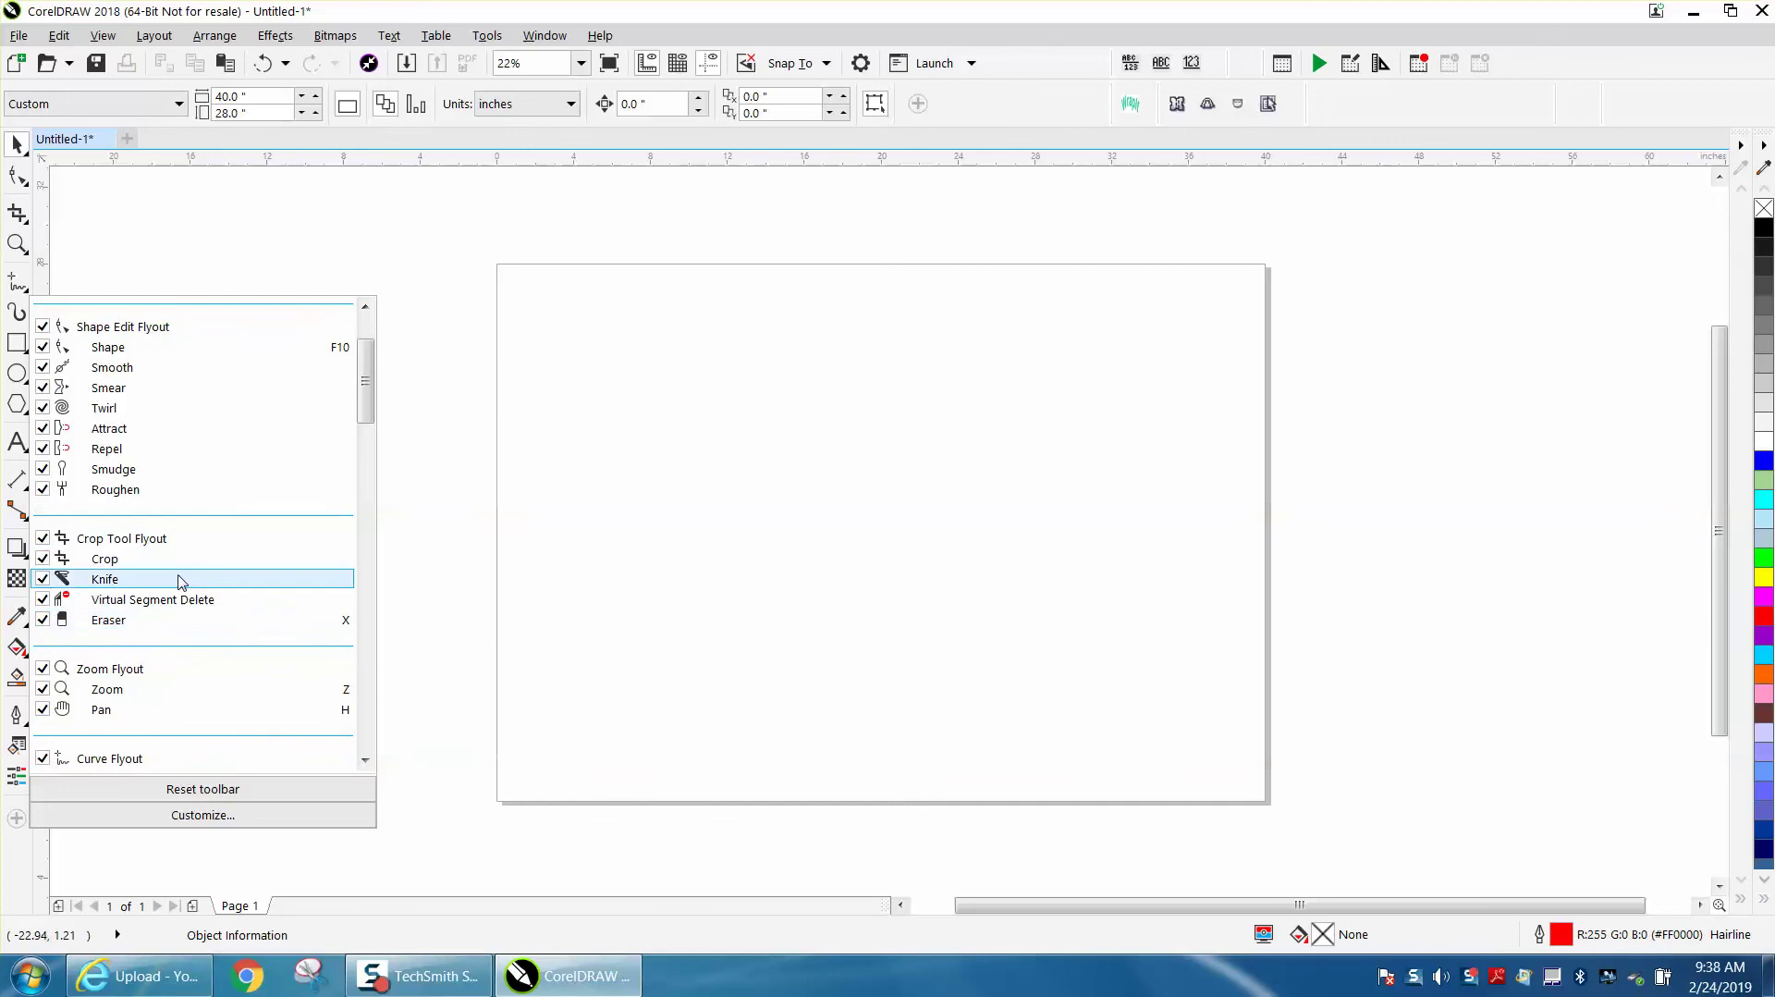
scroll(179, 601, "down", 2)
scroll(180, 602, "down", 5)
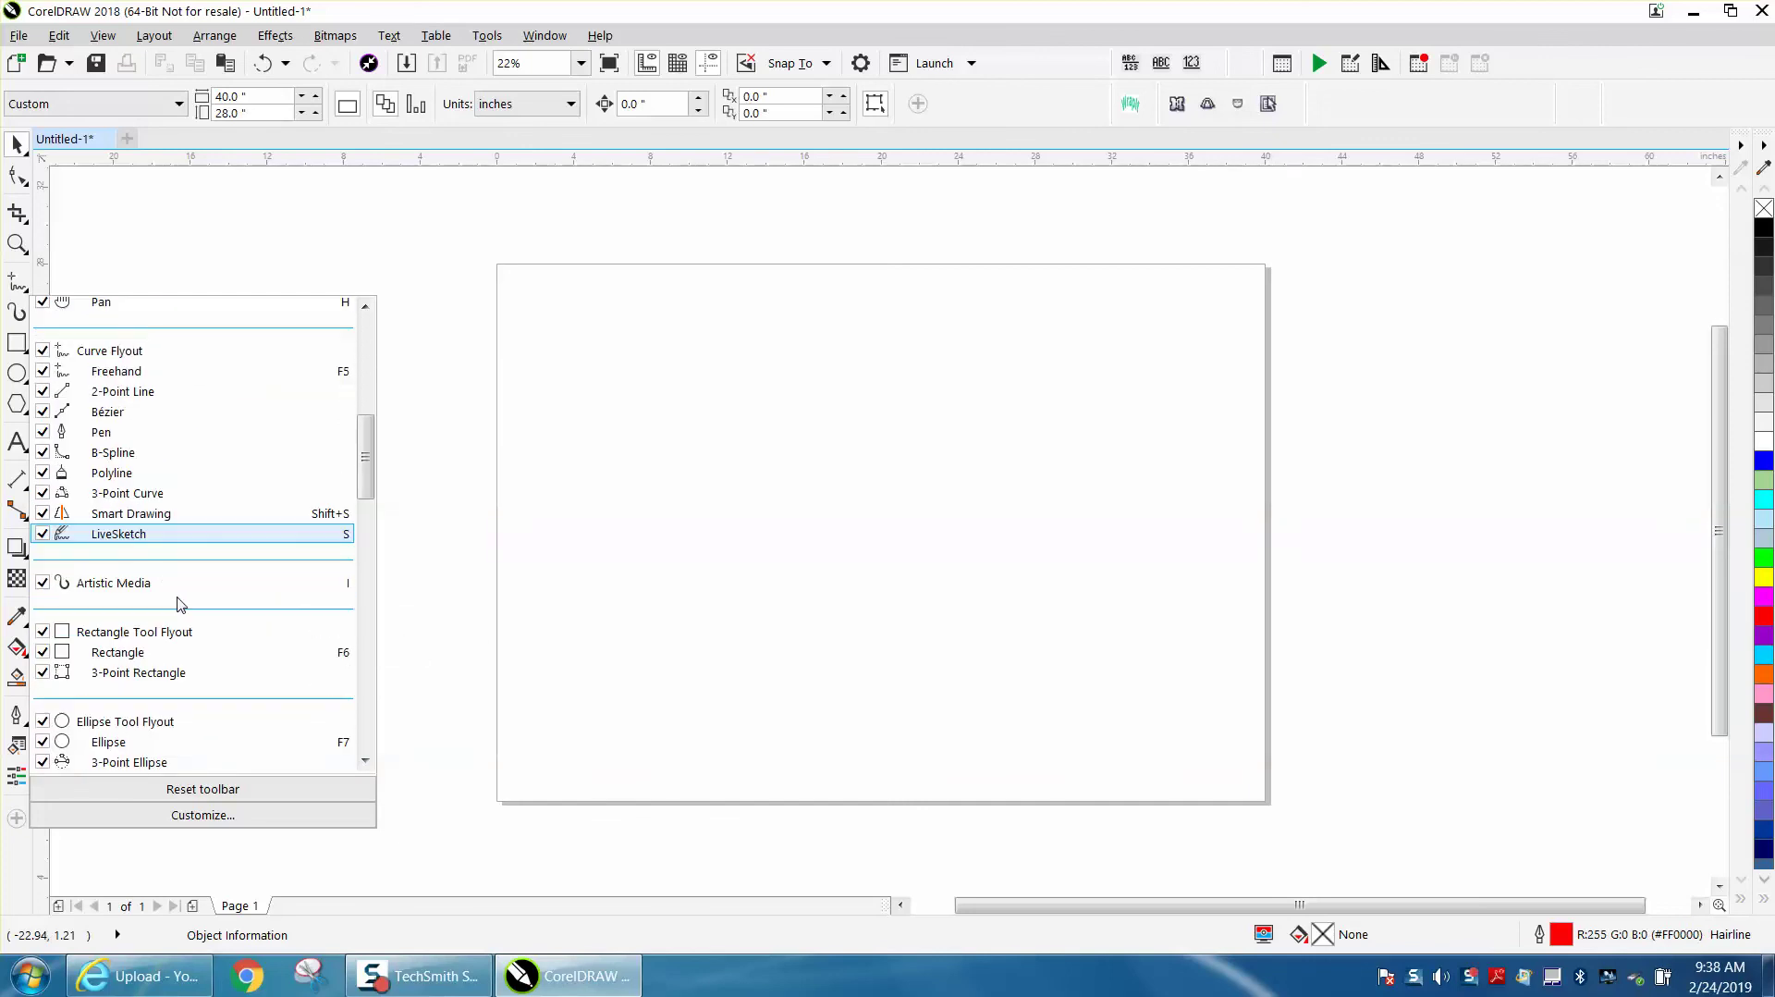
scroll(180, 603, "down", 3)
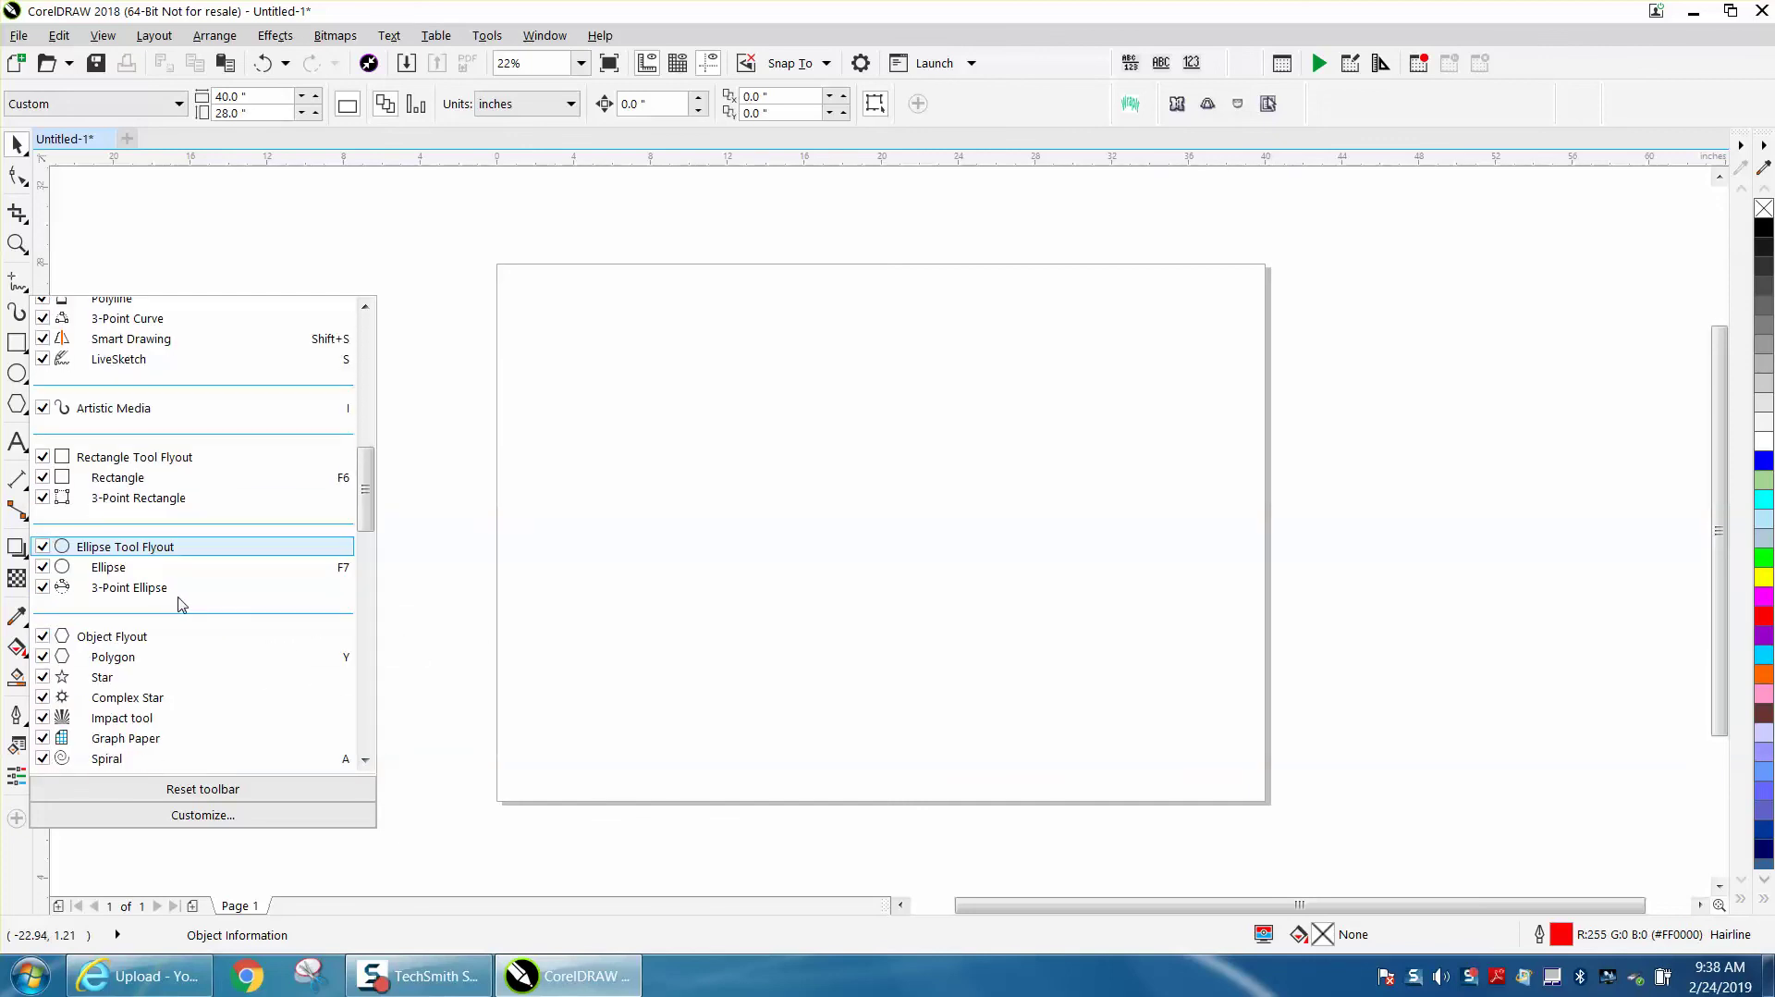
scroll(182, 603, "down", 6)
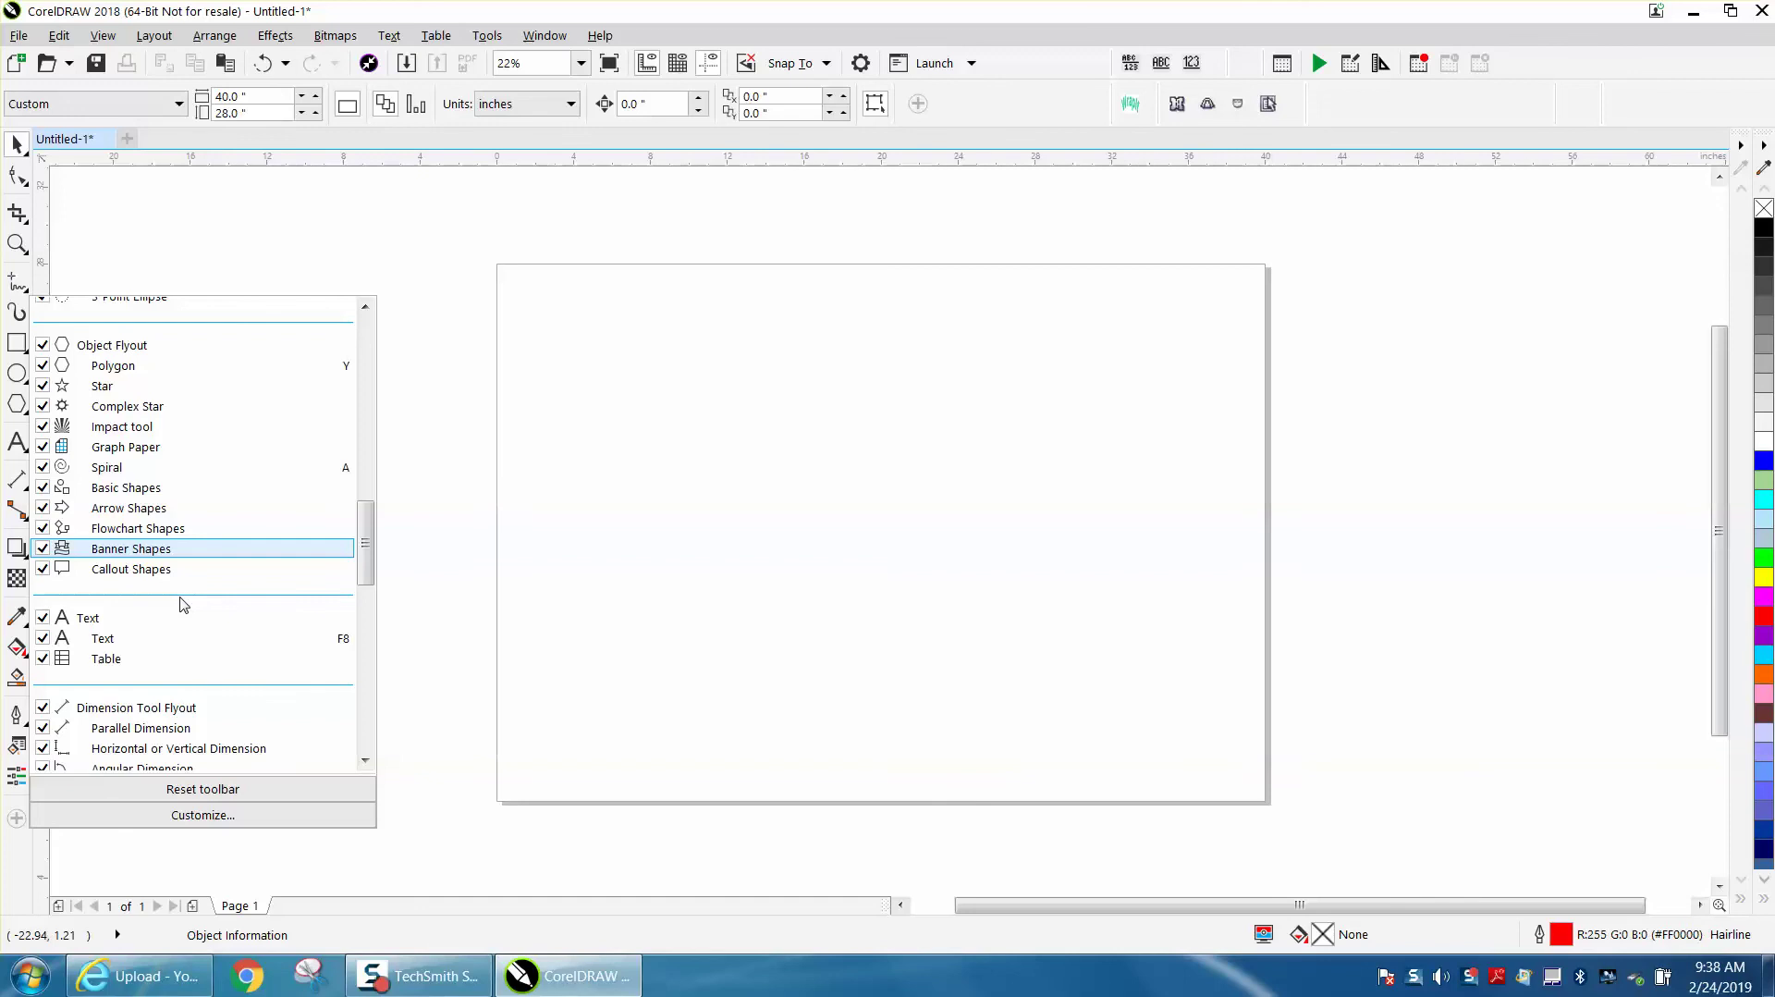
scroll(182, 604, "down", 5)
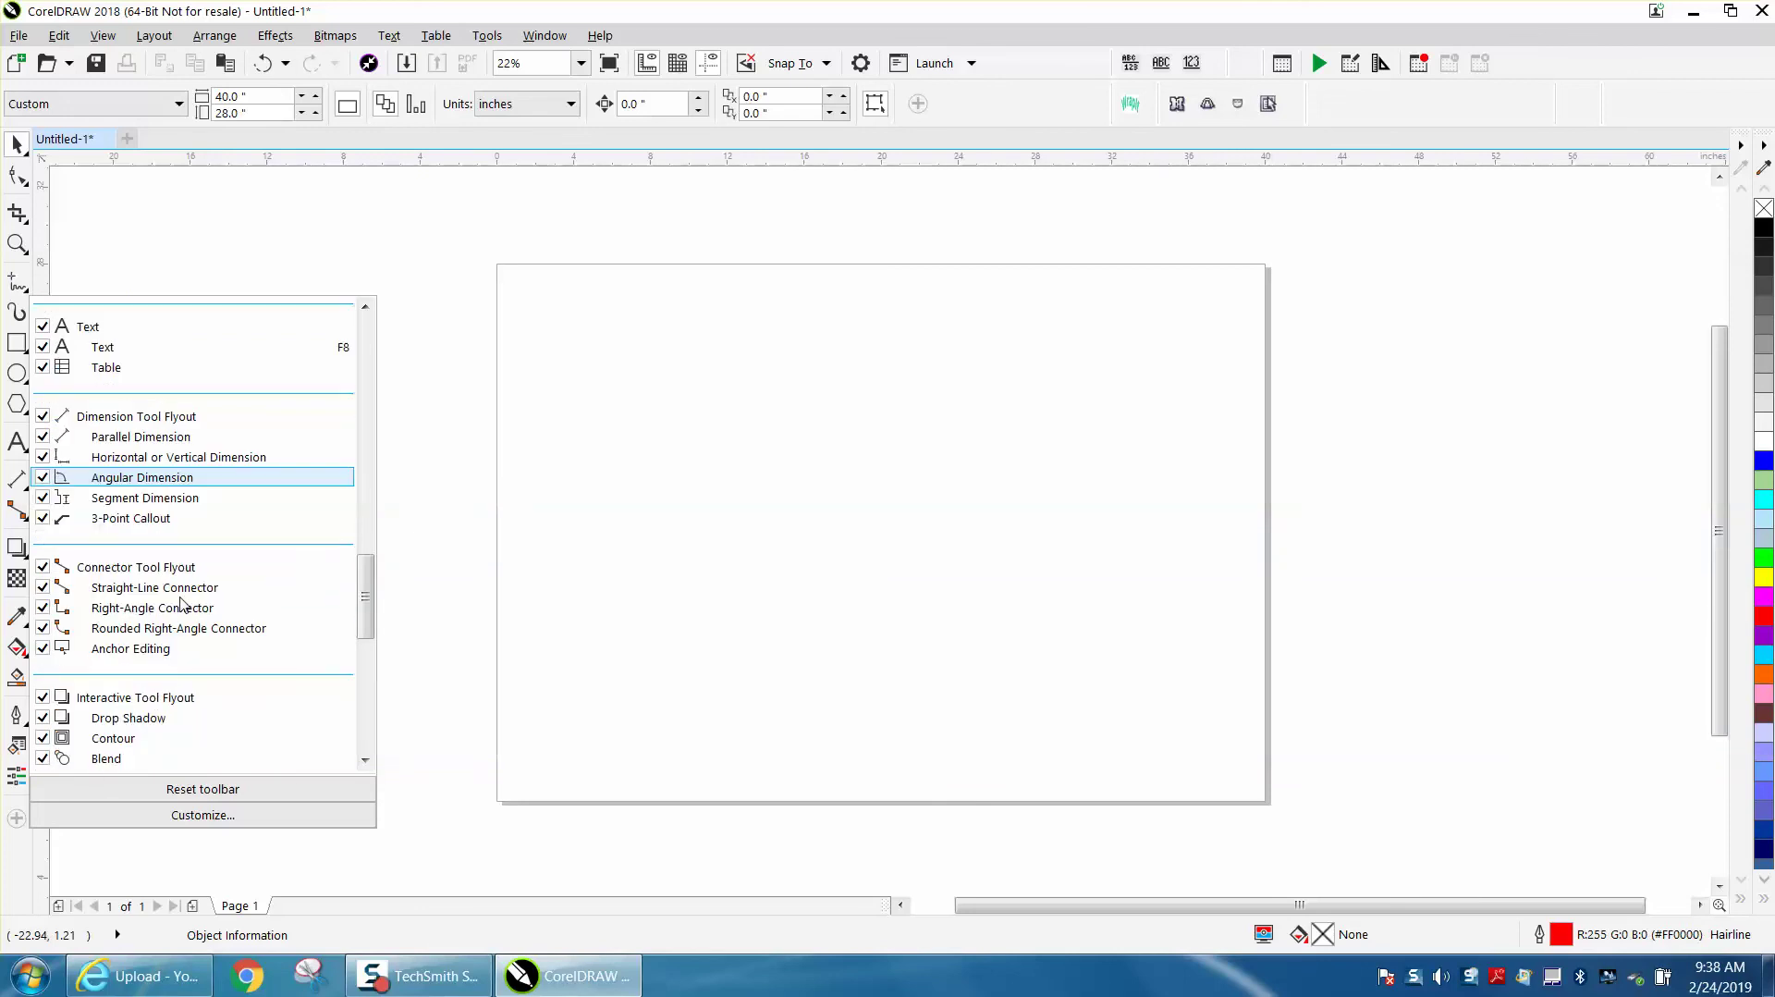
scroll(140, 654, "down", 3)
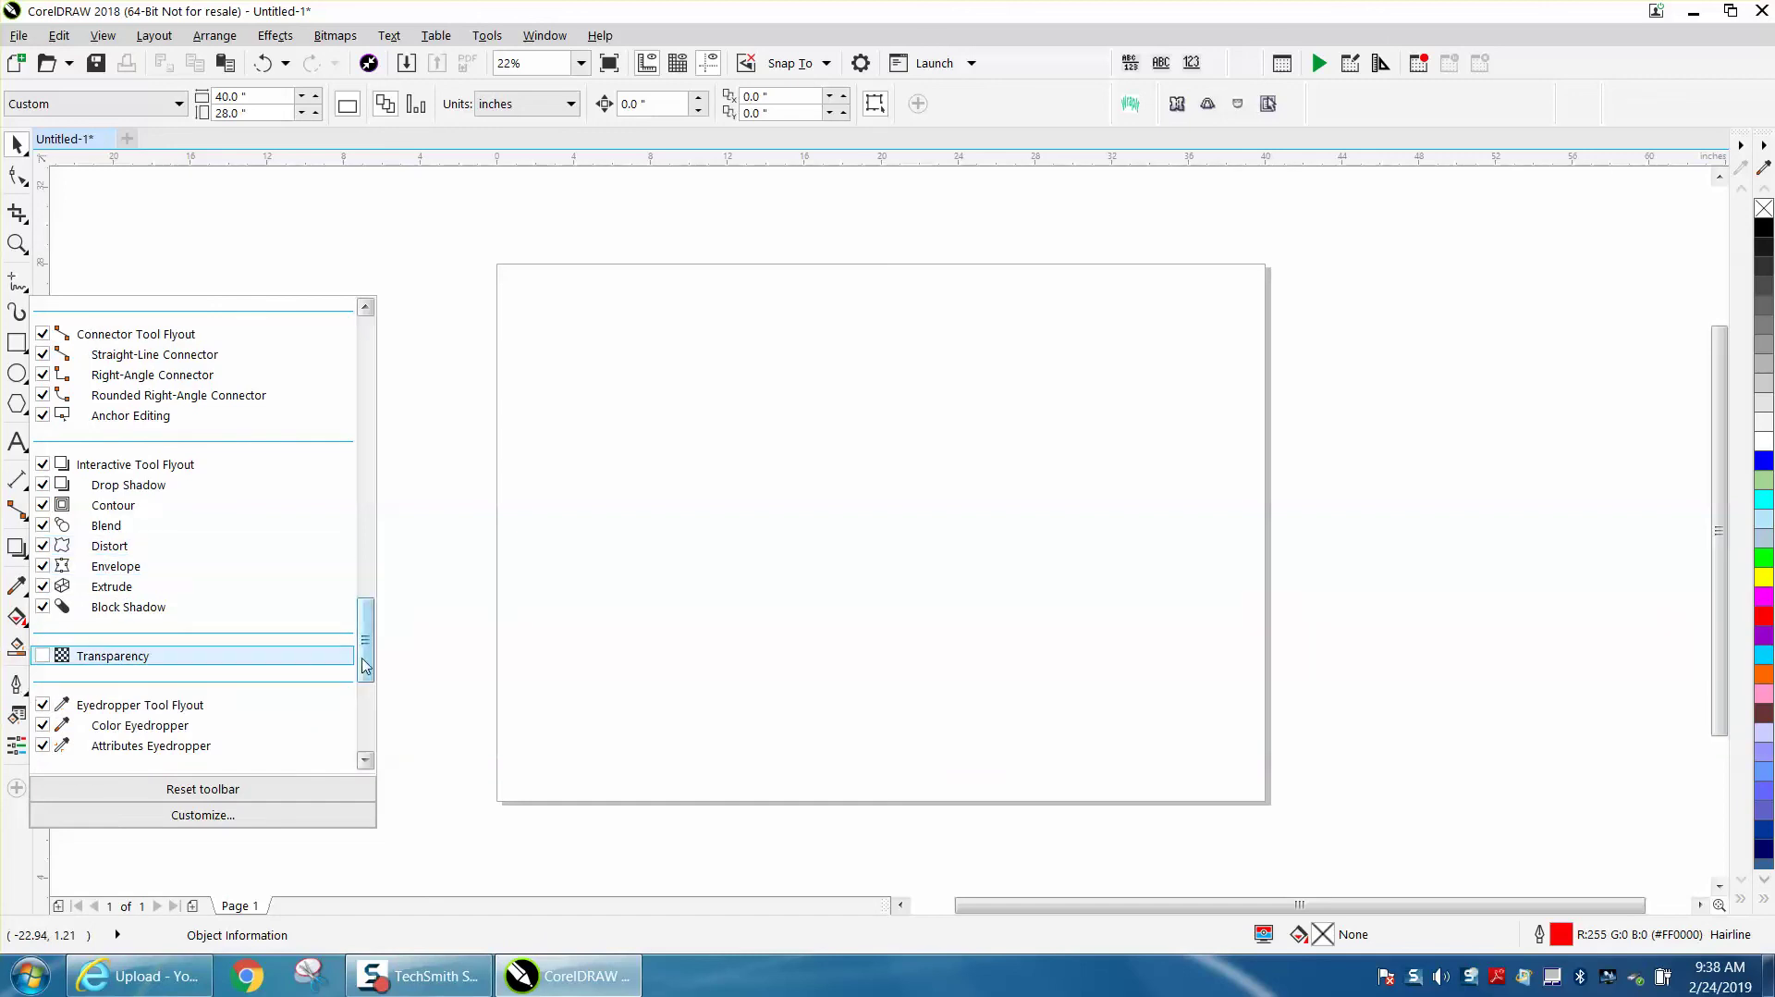
left_click_drag(366, 668, 376, 739)
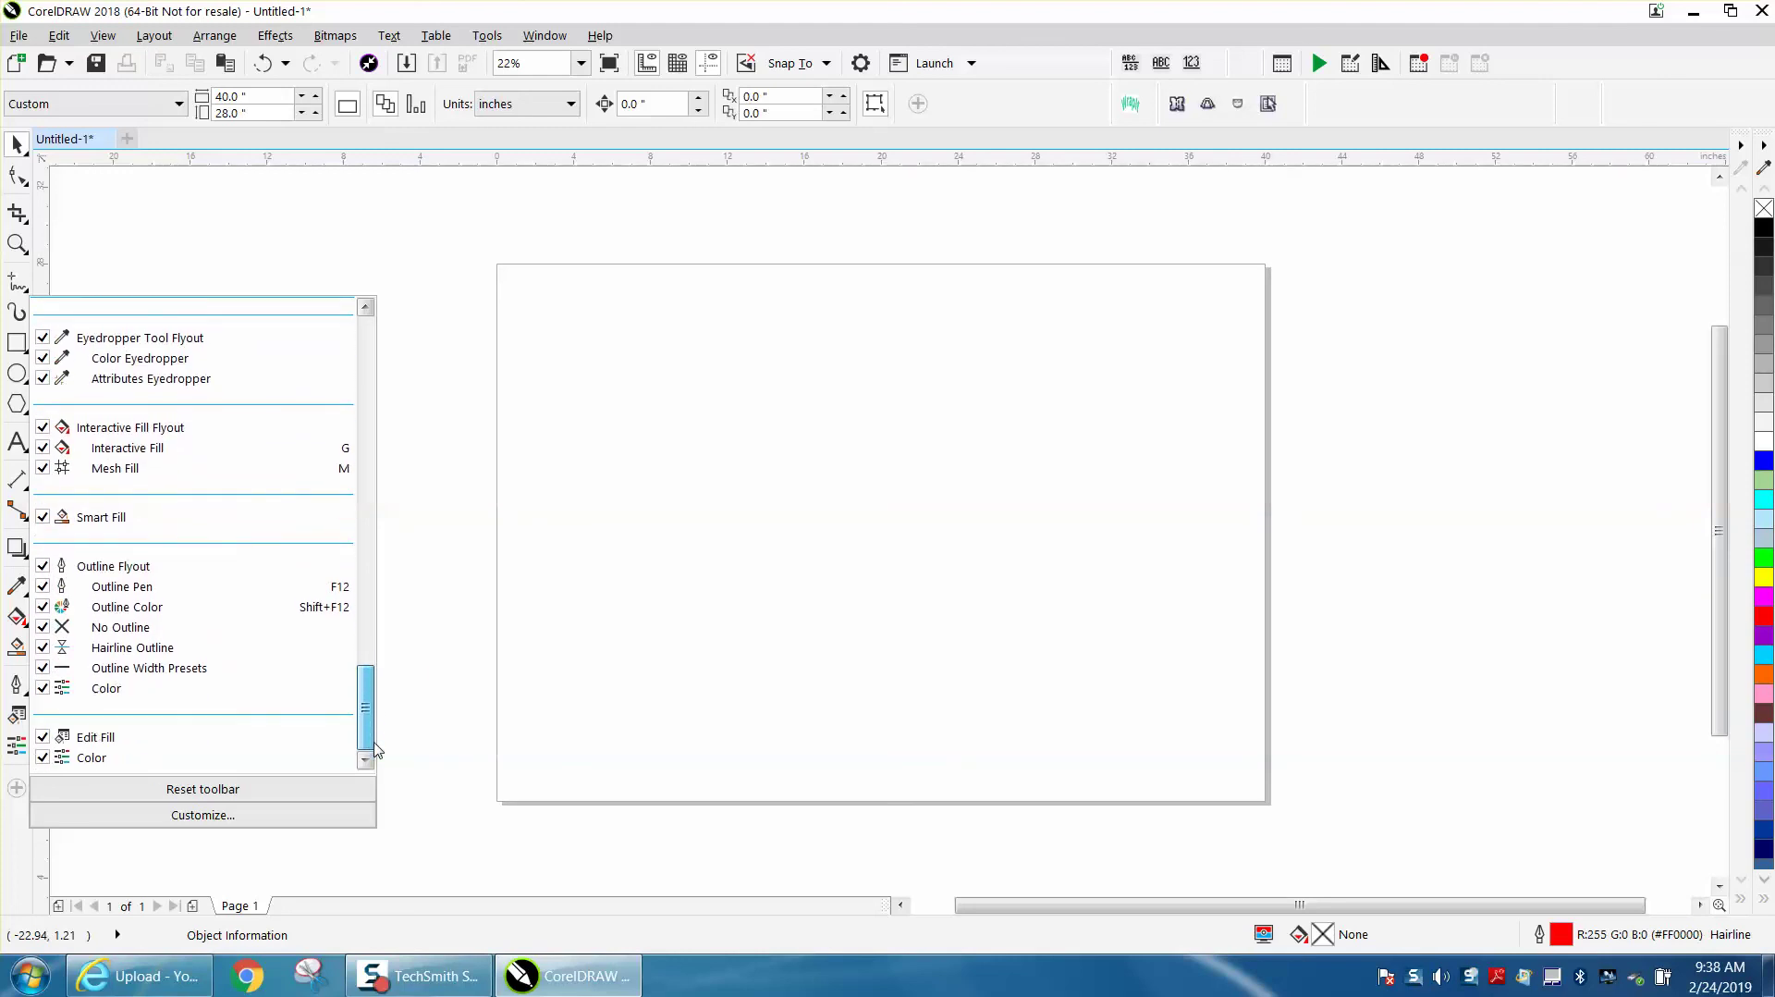
scroll(184, 508, "up", 3)
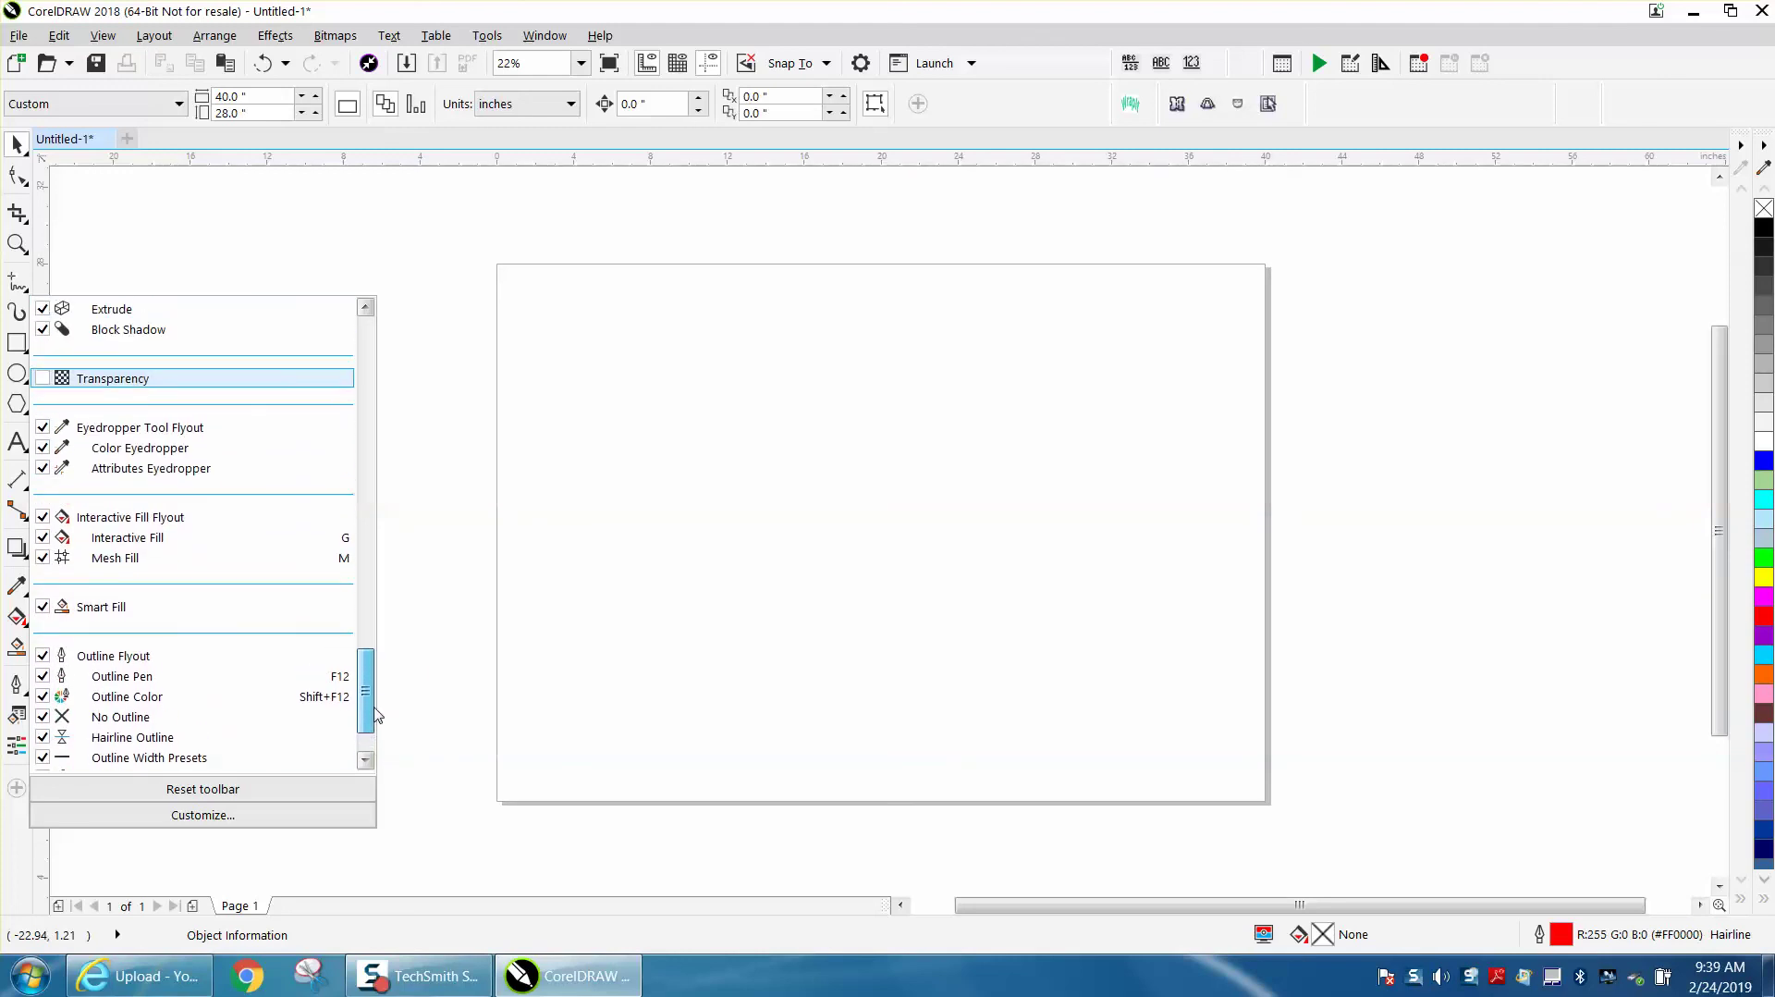
left_click(43, 529)
left_click(42, 528)
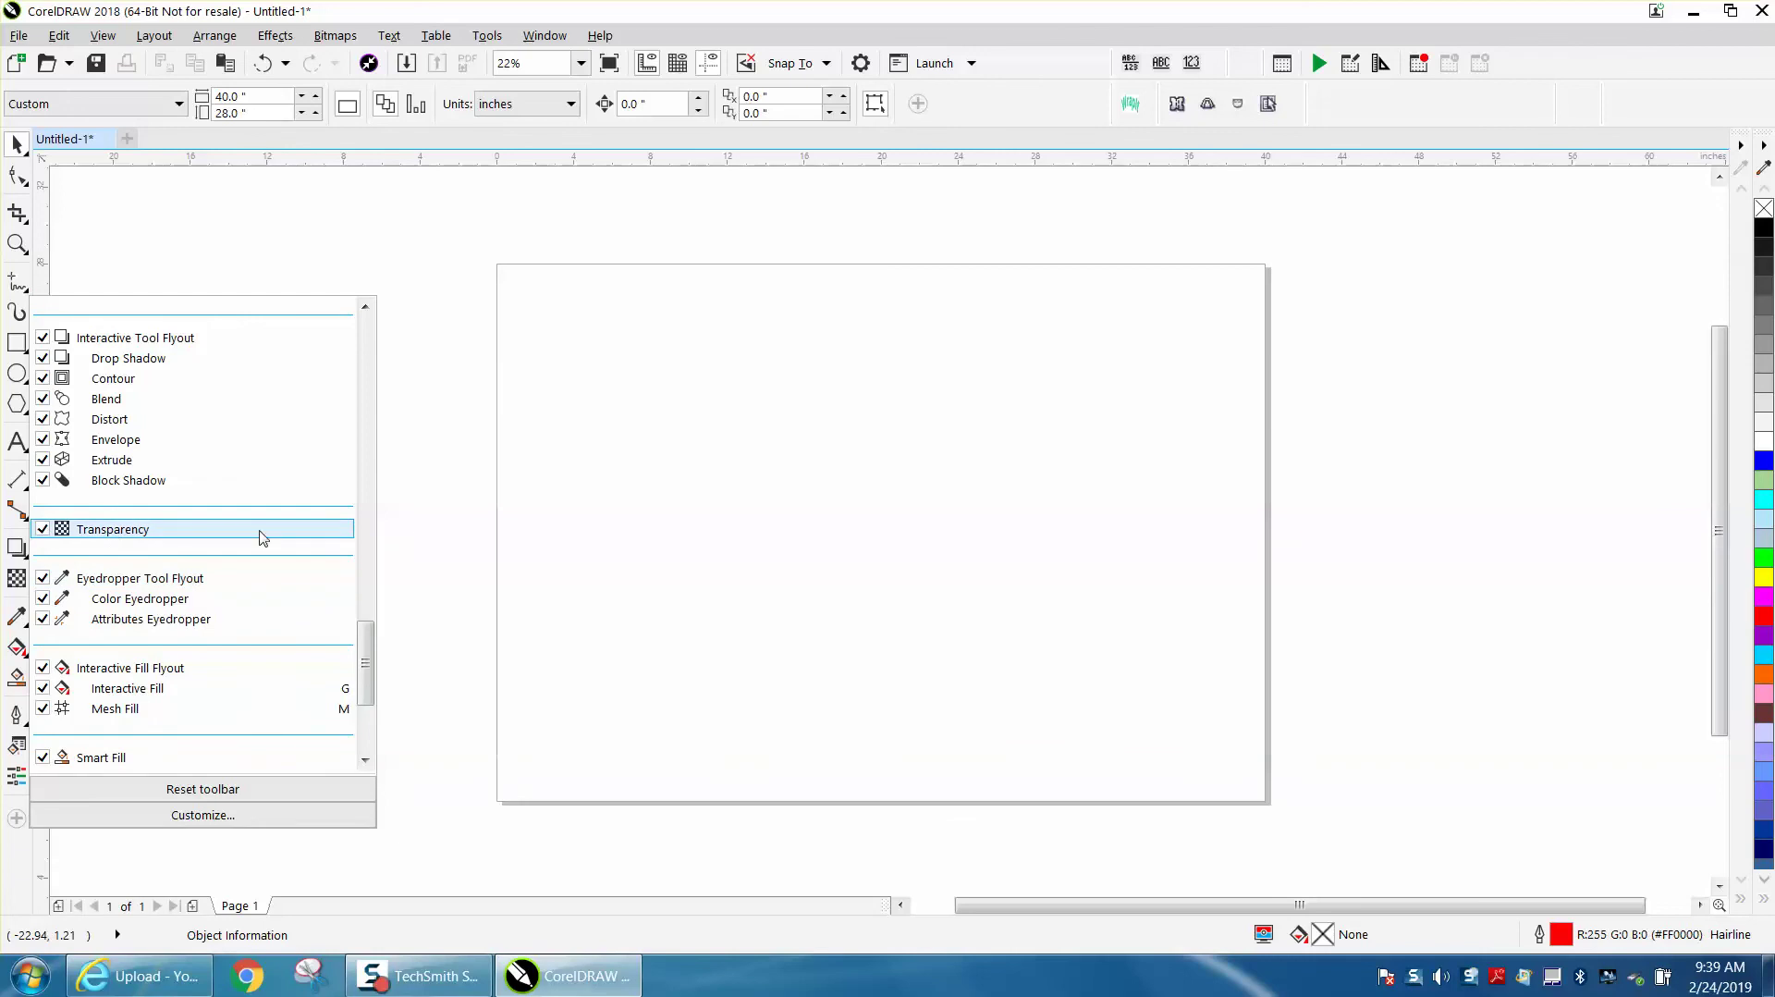
left_click(391, 538)
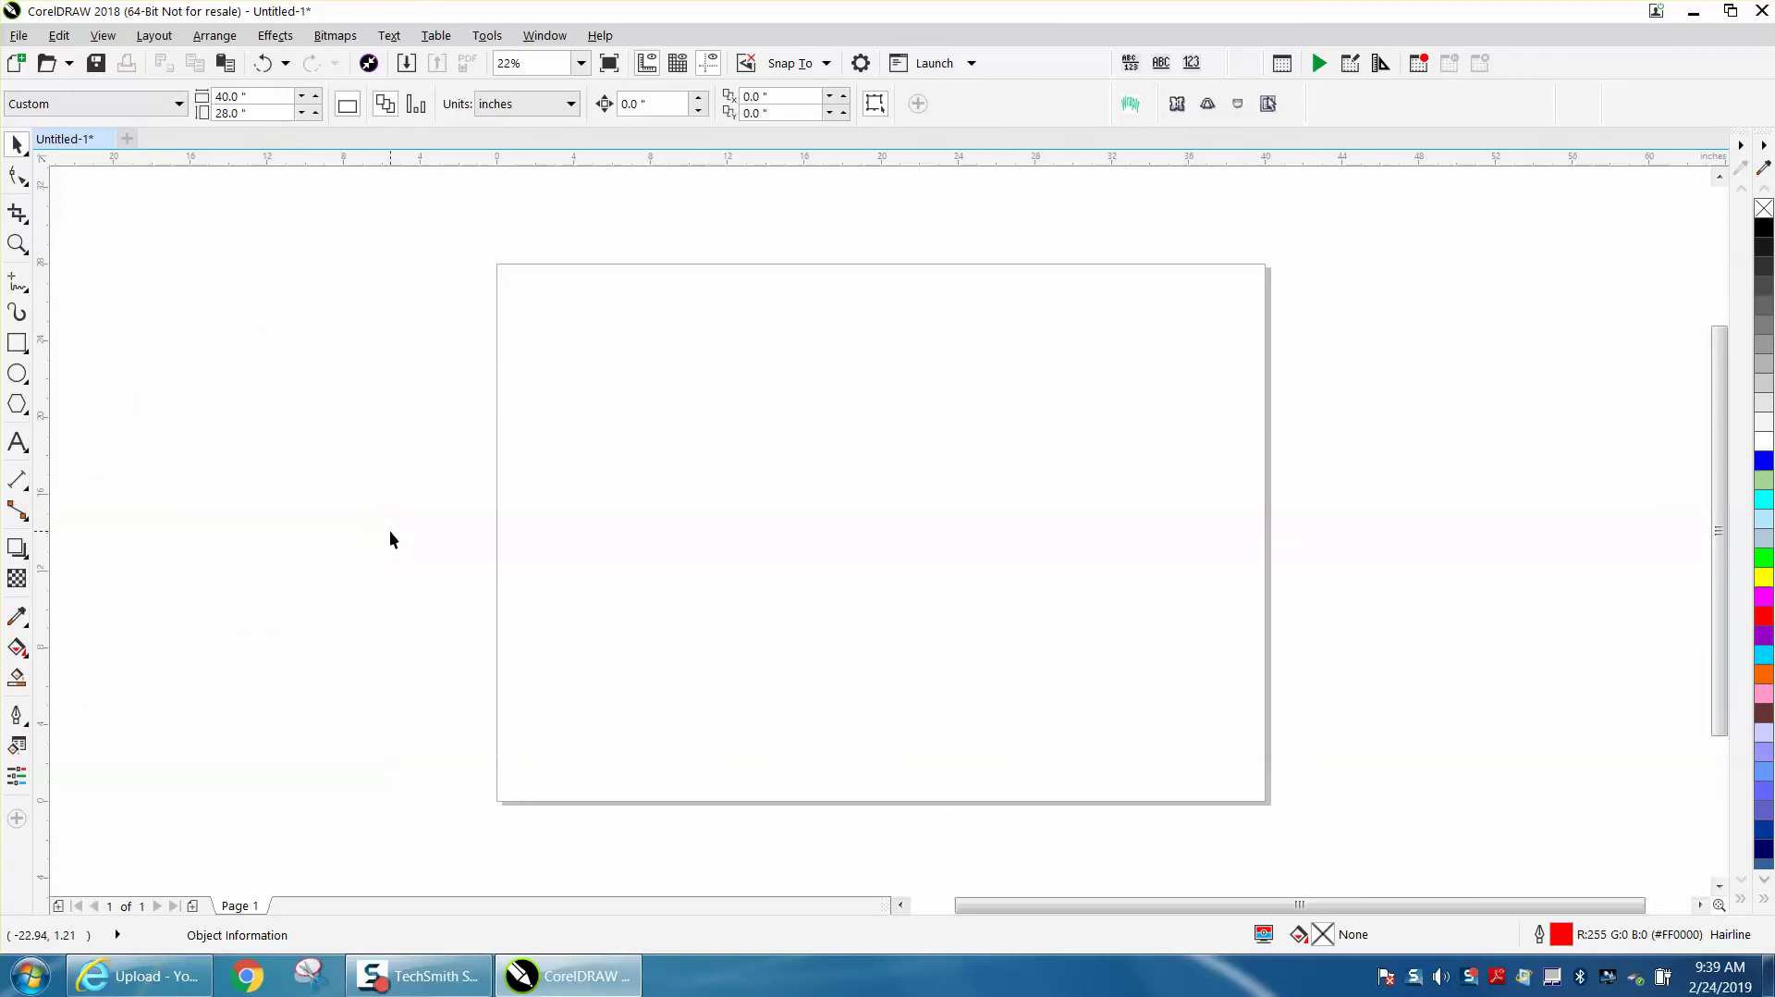
Step: Use Tools > Save Settings as Default to keep the current setup
left_click(490, 37)
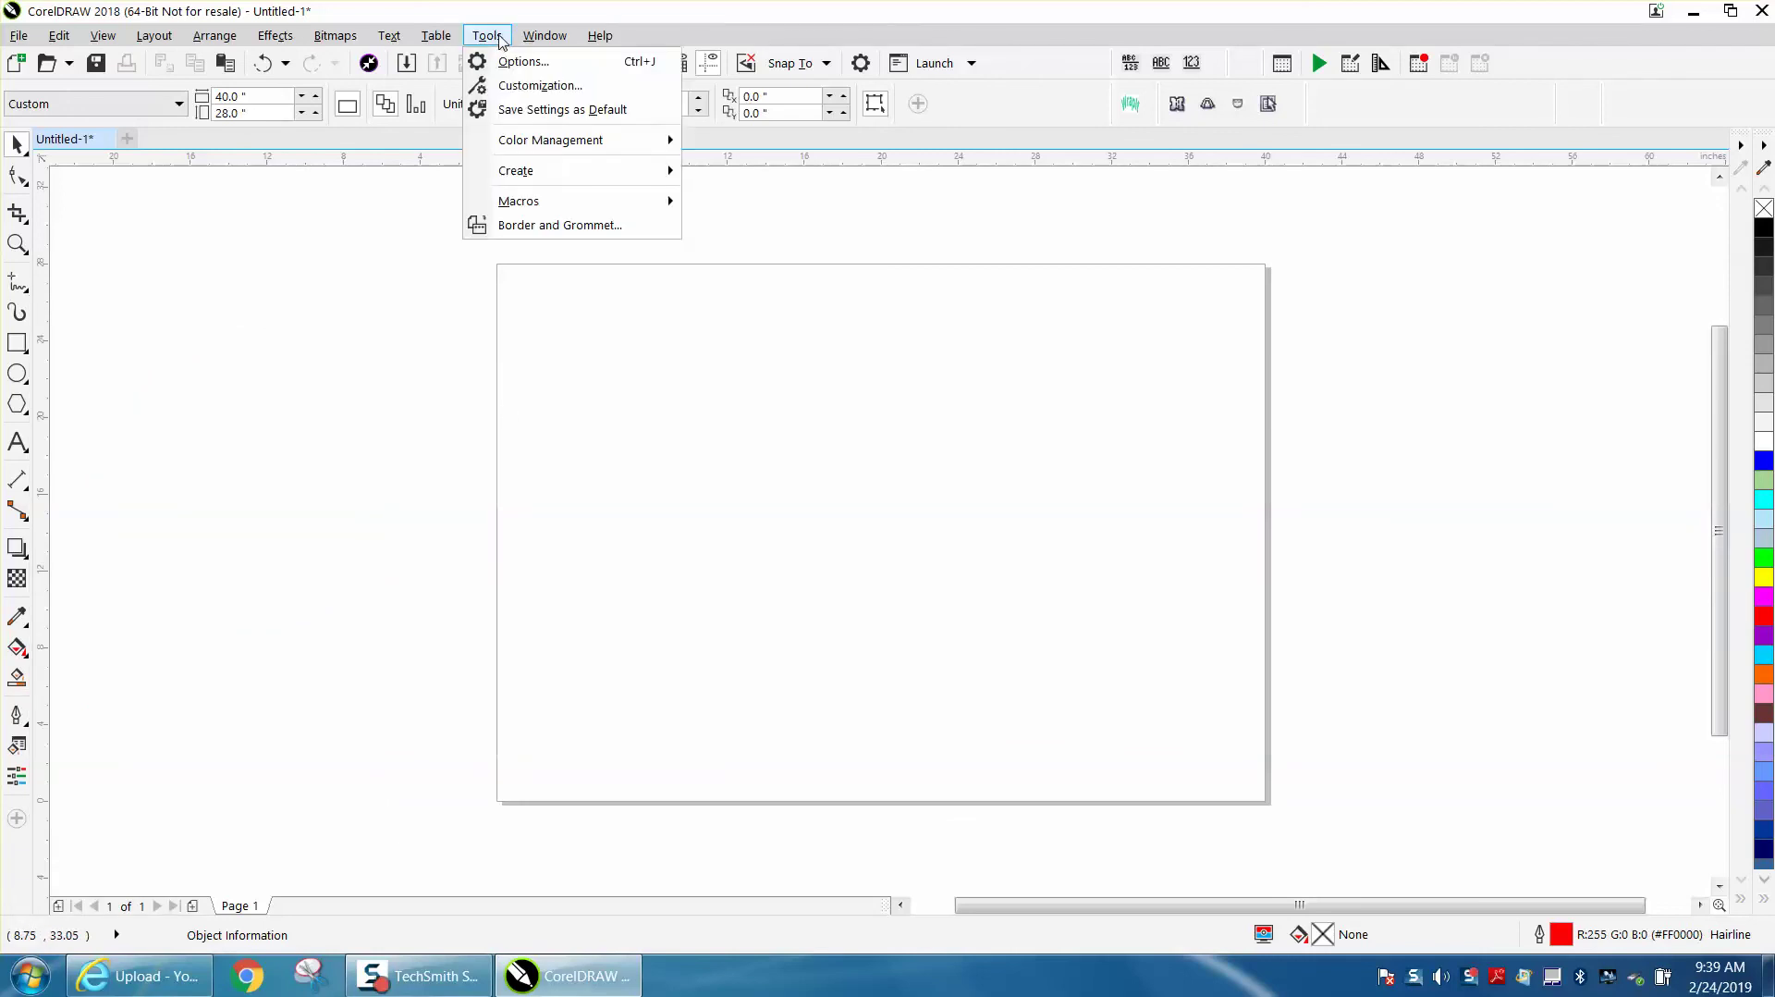
left_click(533, 112)
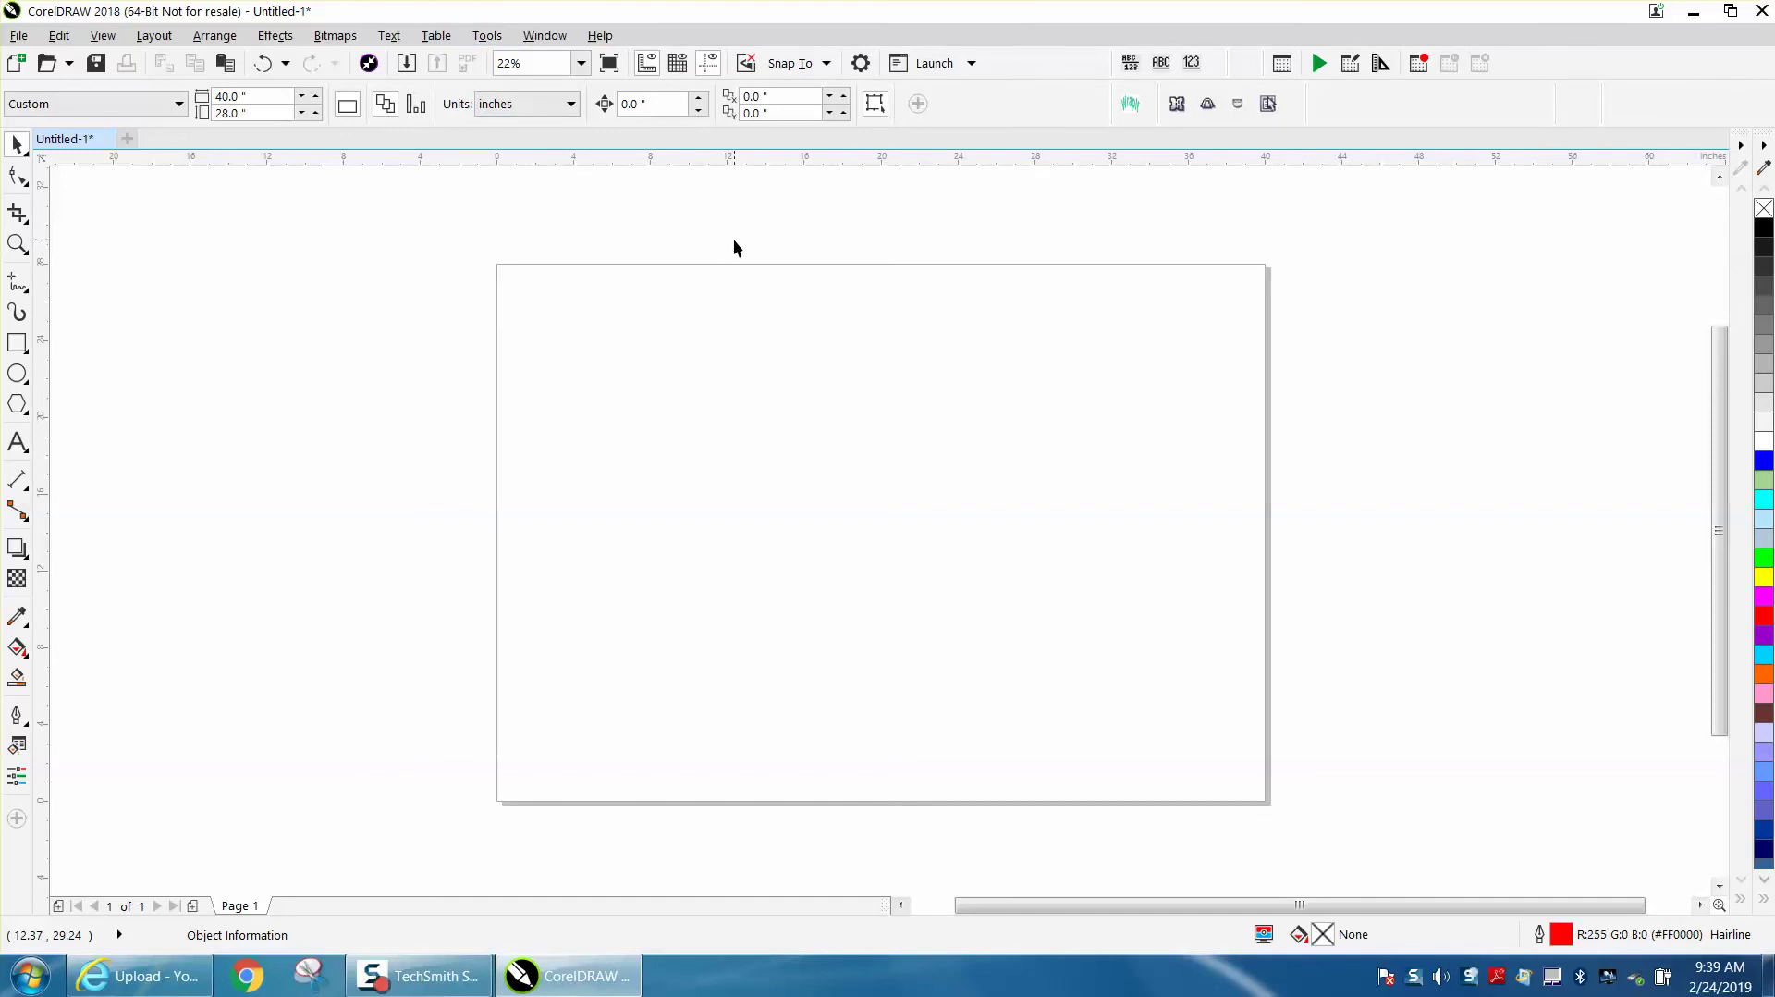